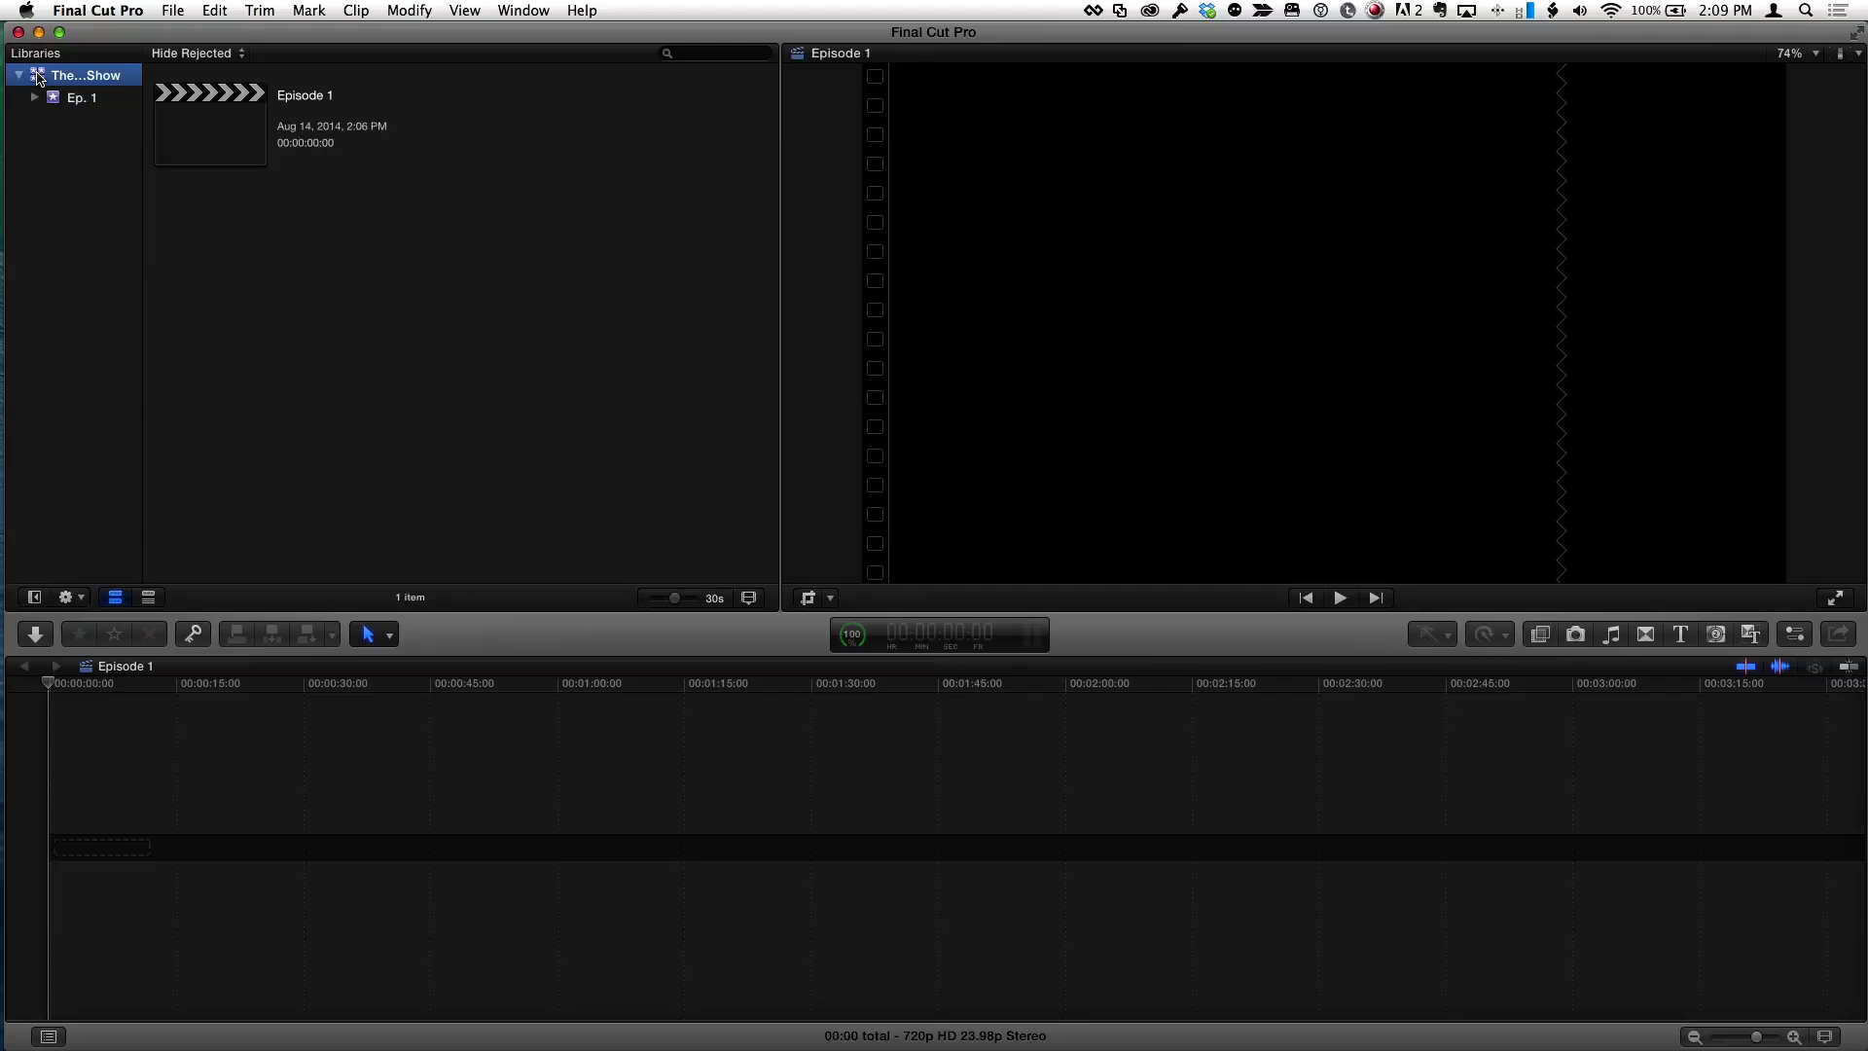
Widen the libraries list until The Ripple Show's full name fits, and display that library's storage properties
click(158, 156)
click(80, 82)
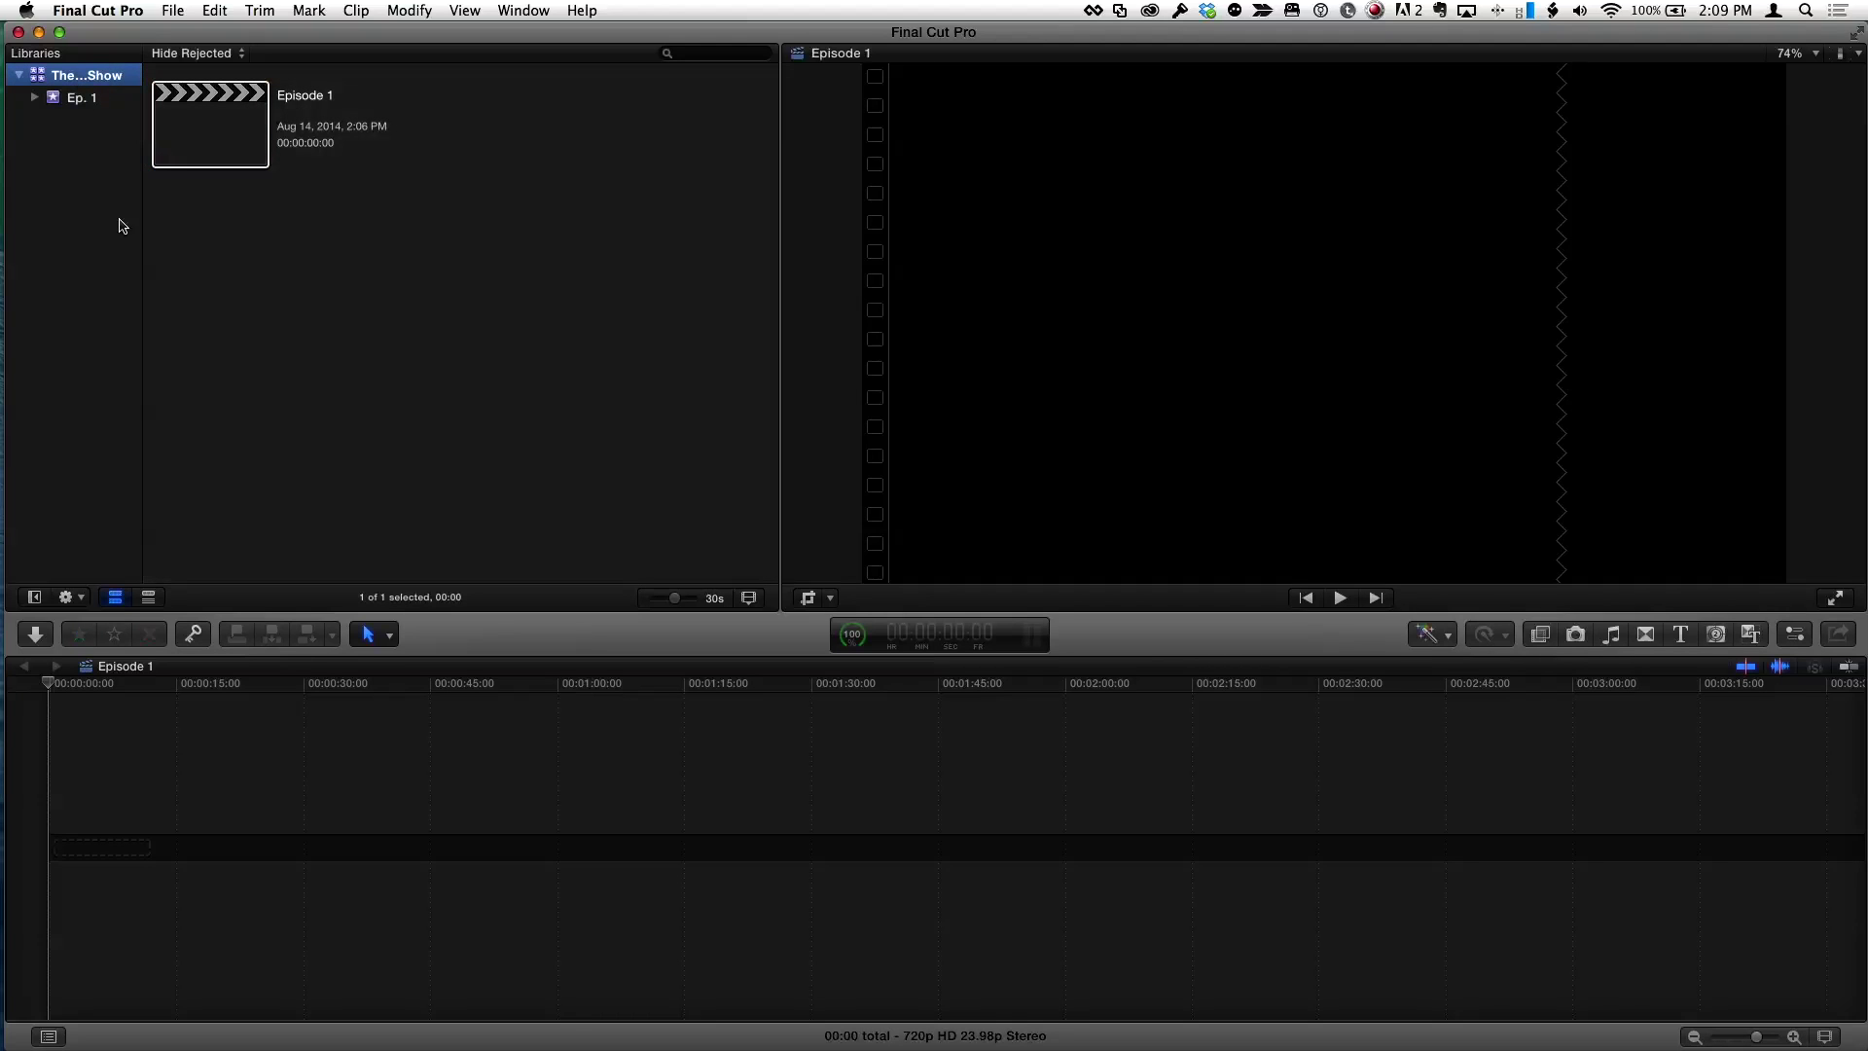
drag(144, 236, 204, 233)
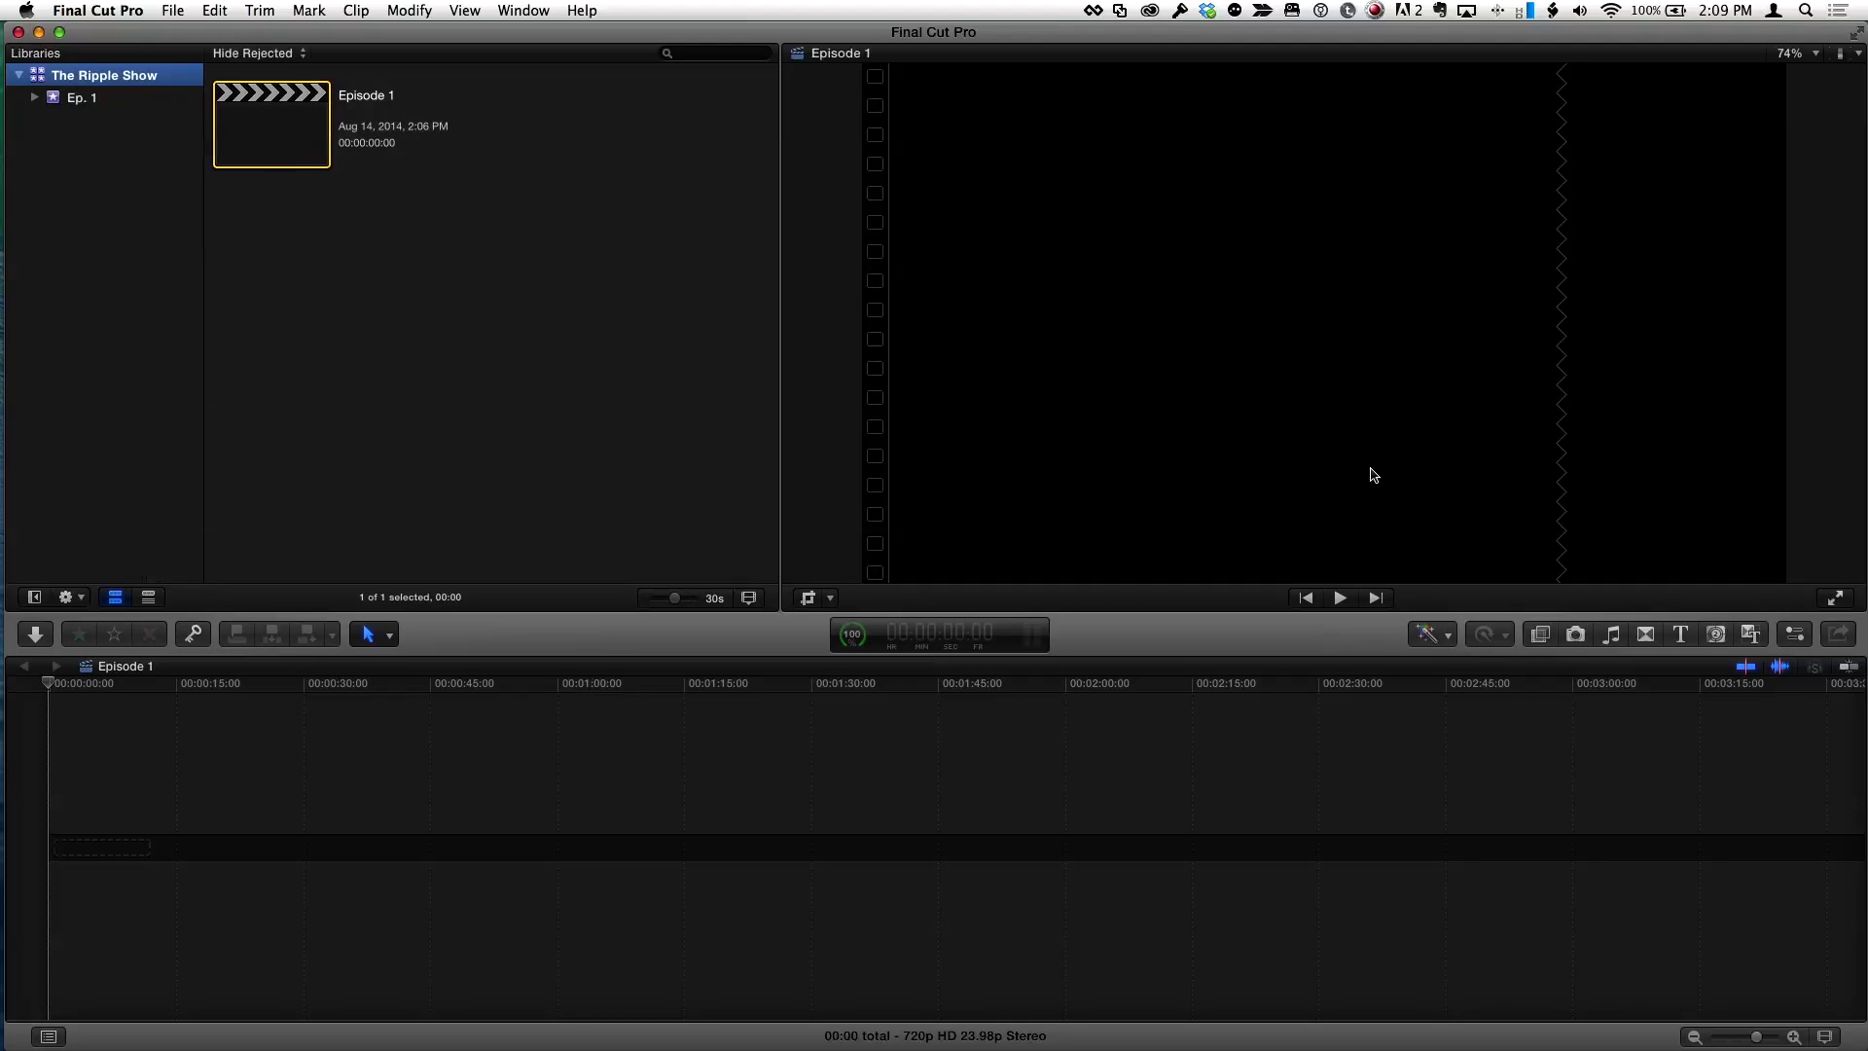
click(1796, 634)
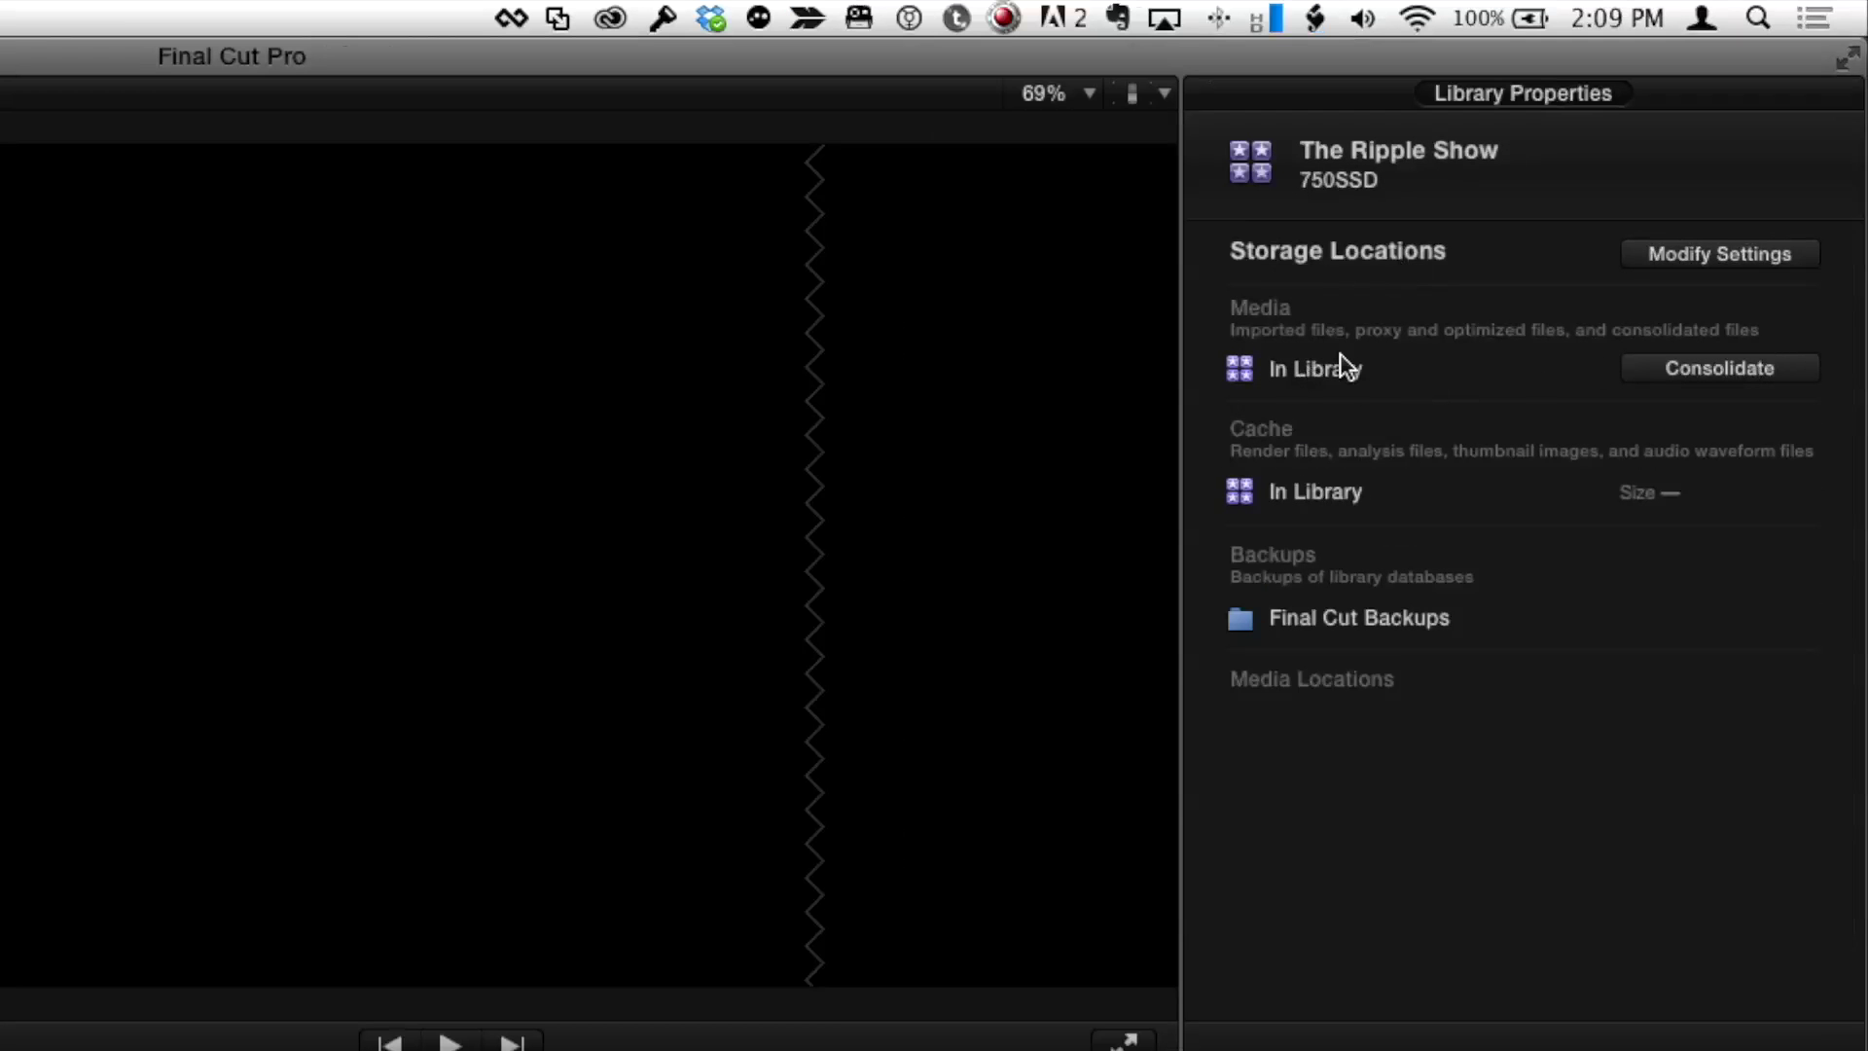
mouse_move(1341, 354)
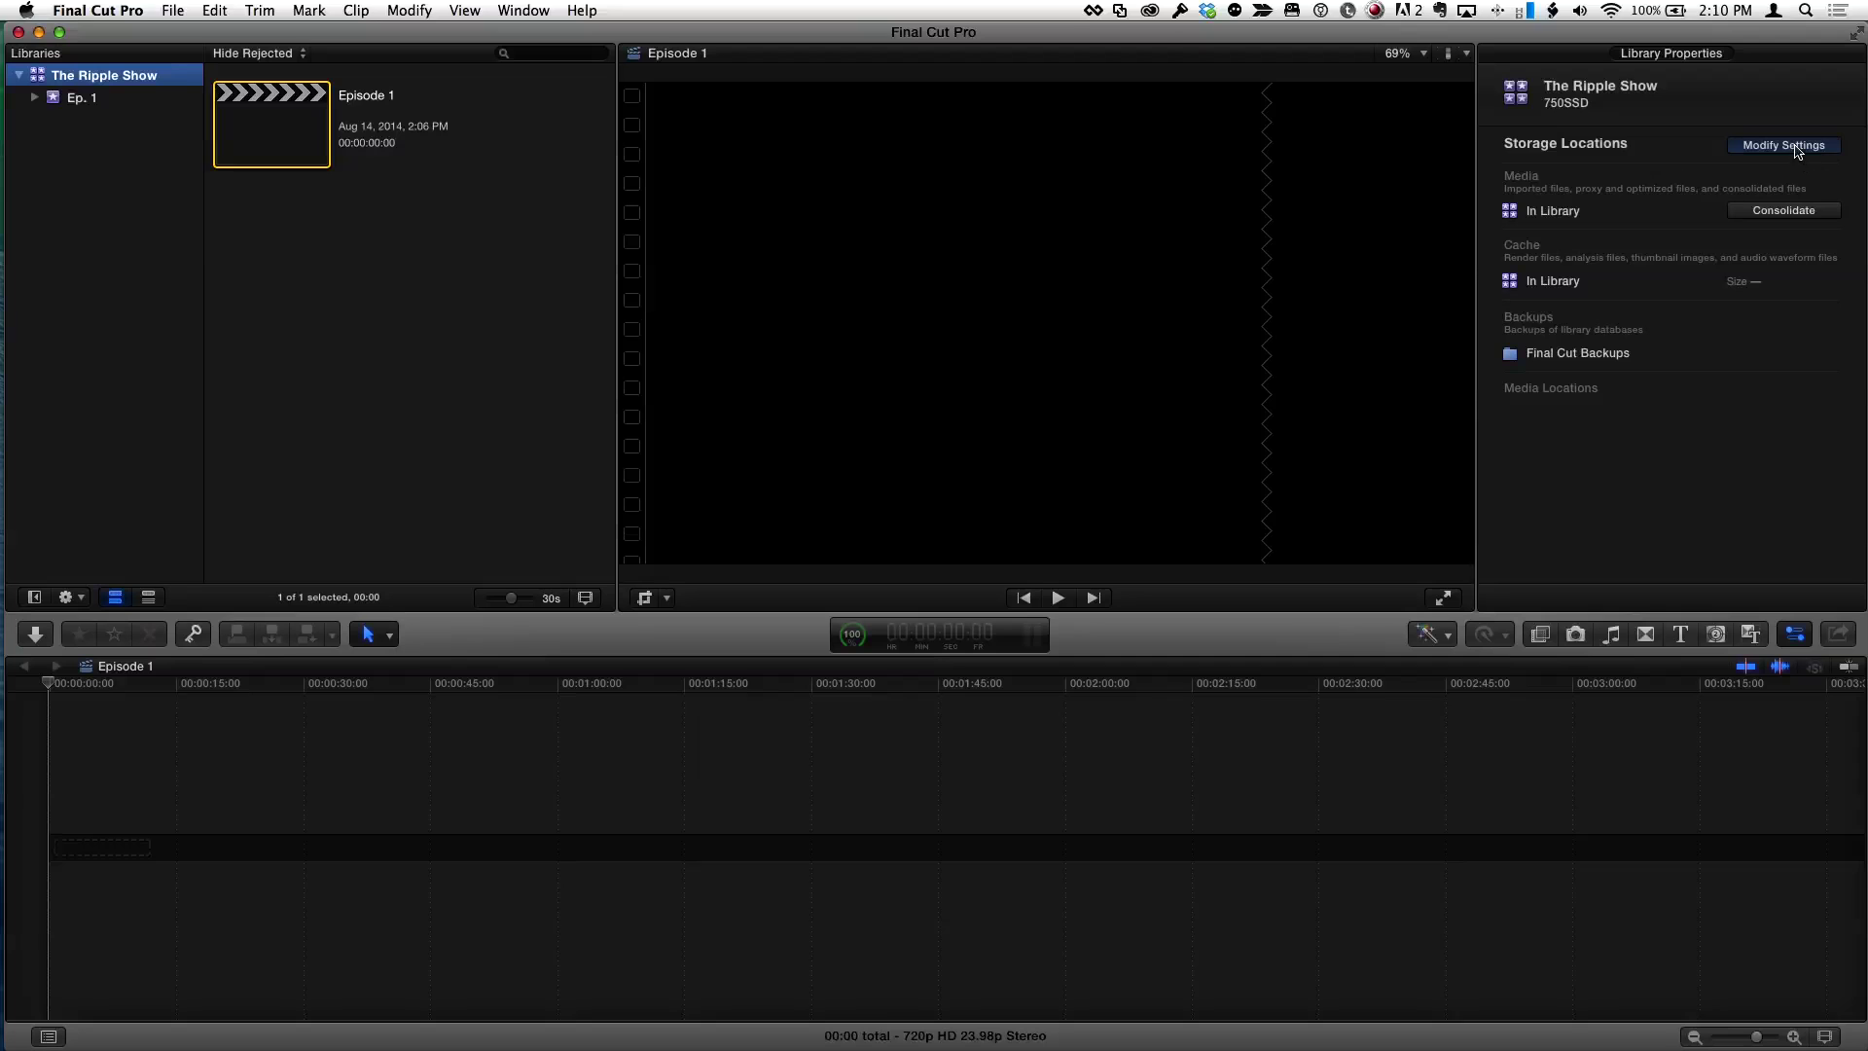
Set the media storage location of The Ripple Show library to the Transcend drive
click(1789, 146)
click(993, 198)
click(971, 230)
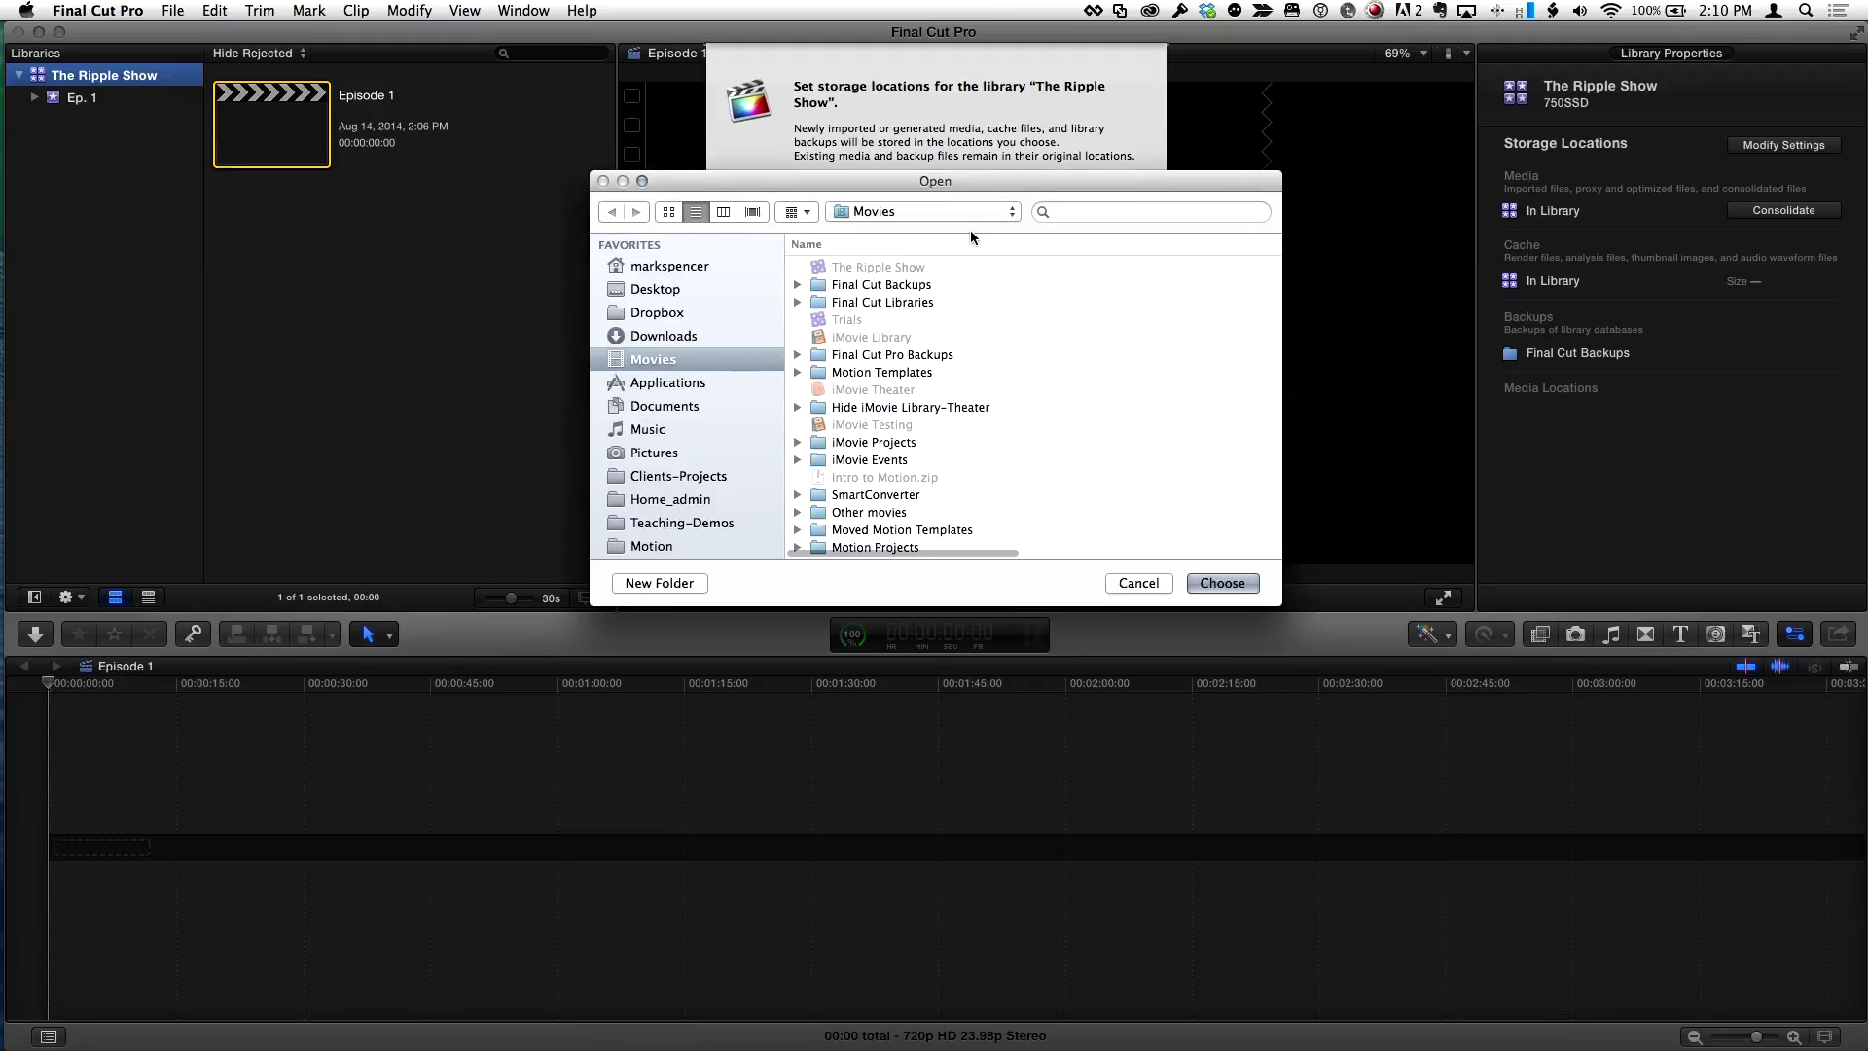
scroll(687, 405, down, 5)
click(665, 474)
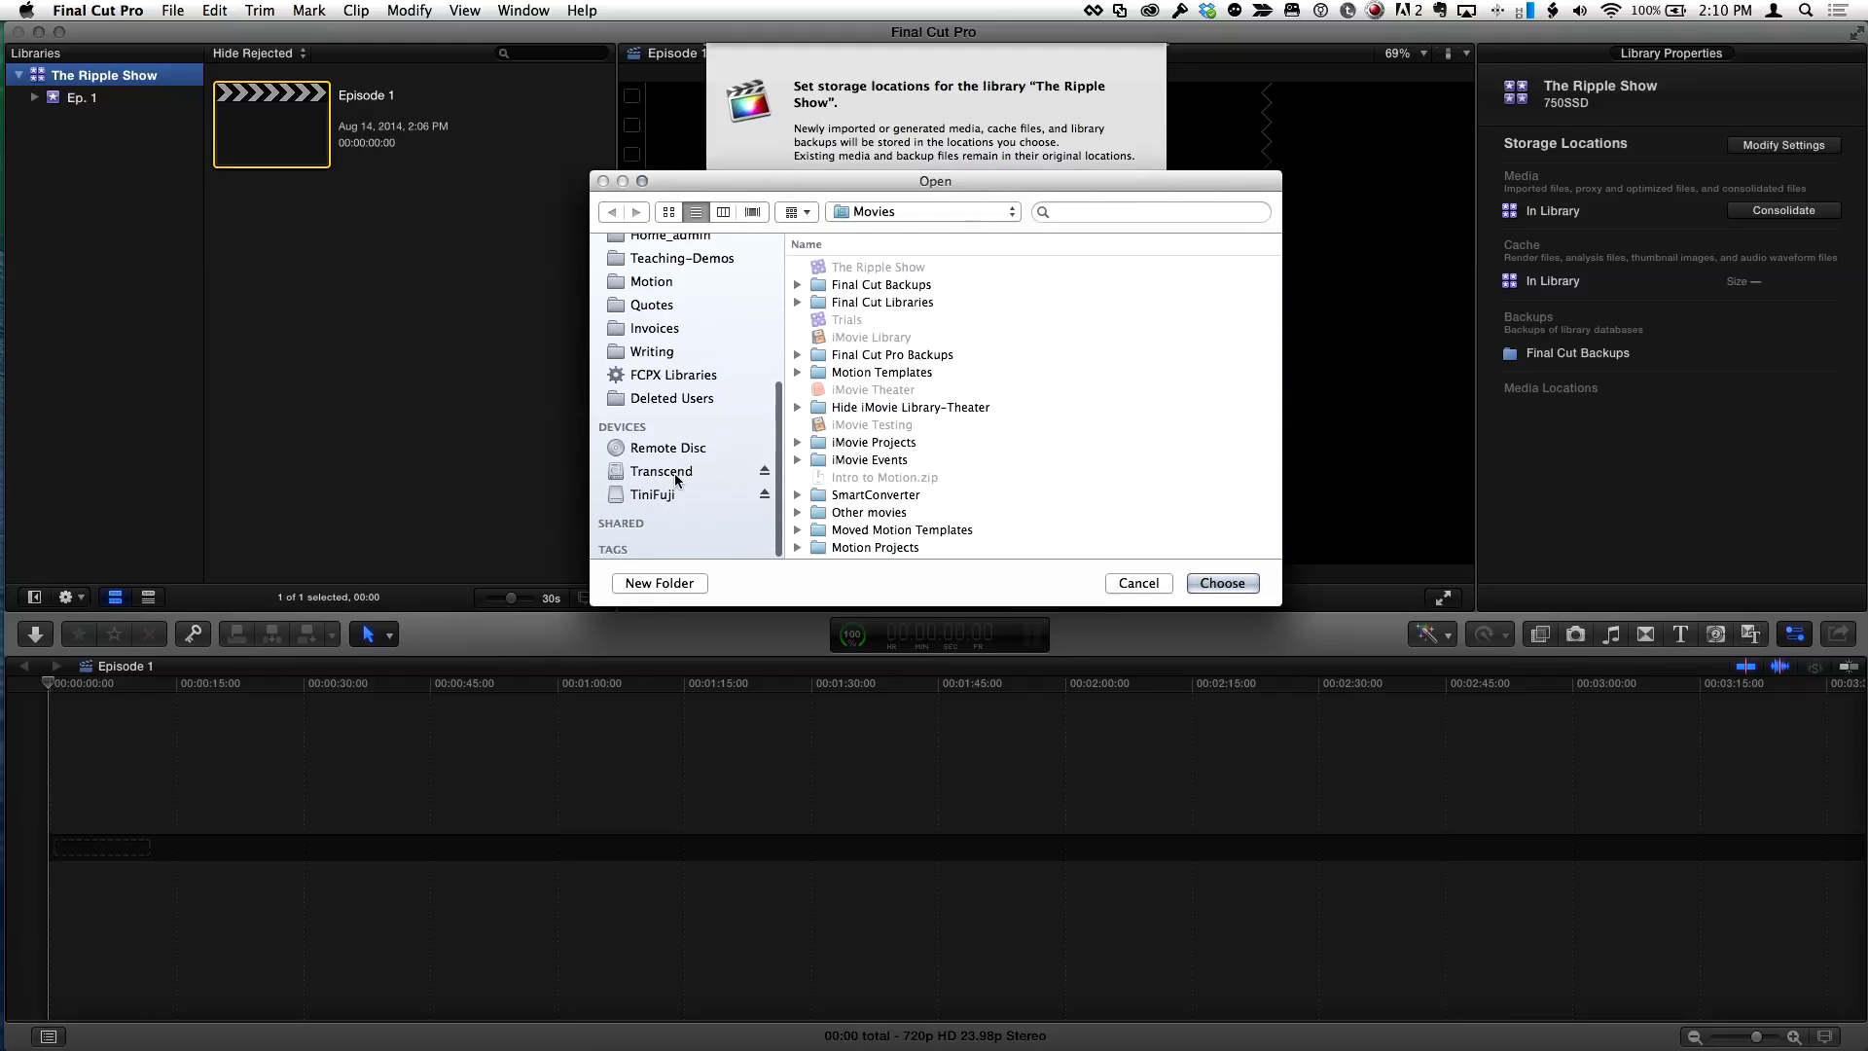
click(1222, 582)
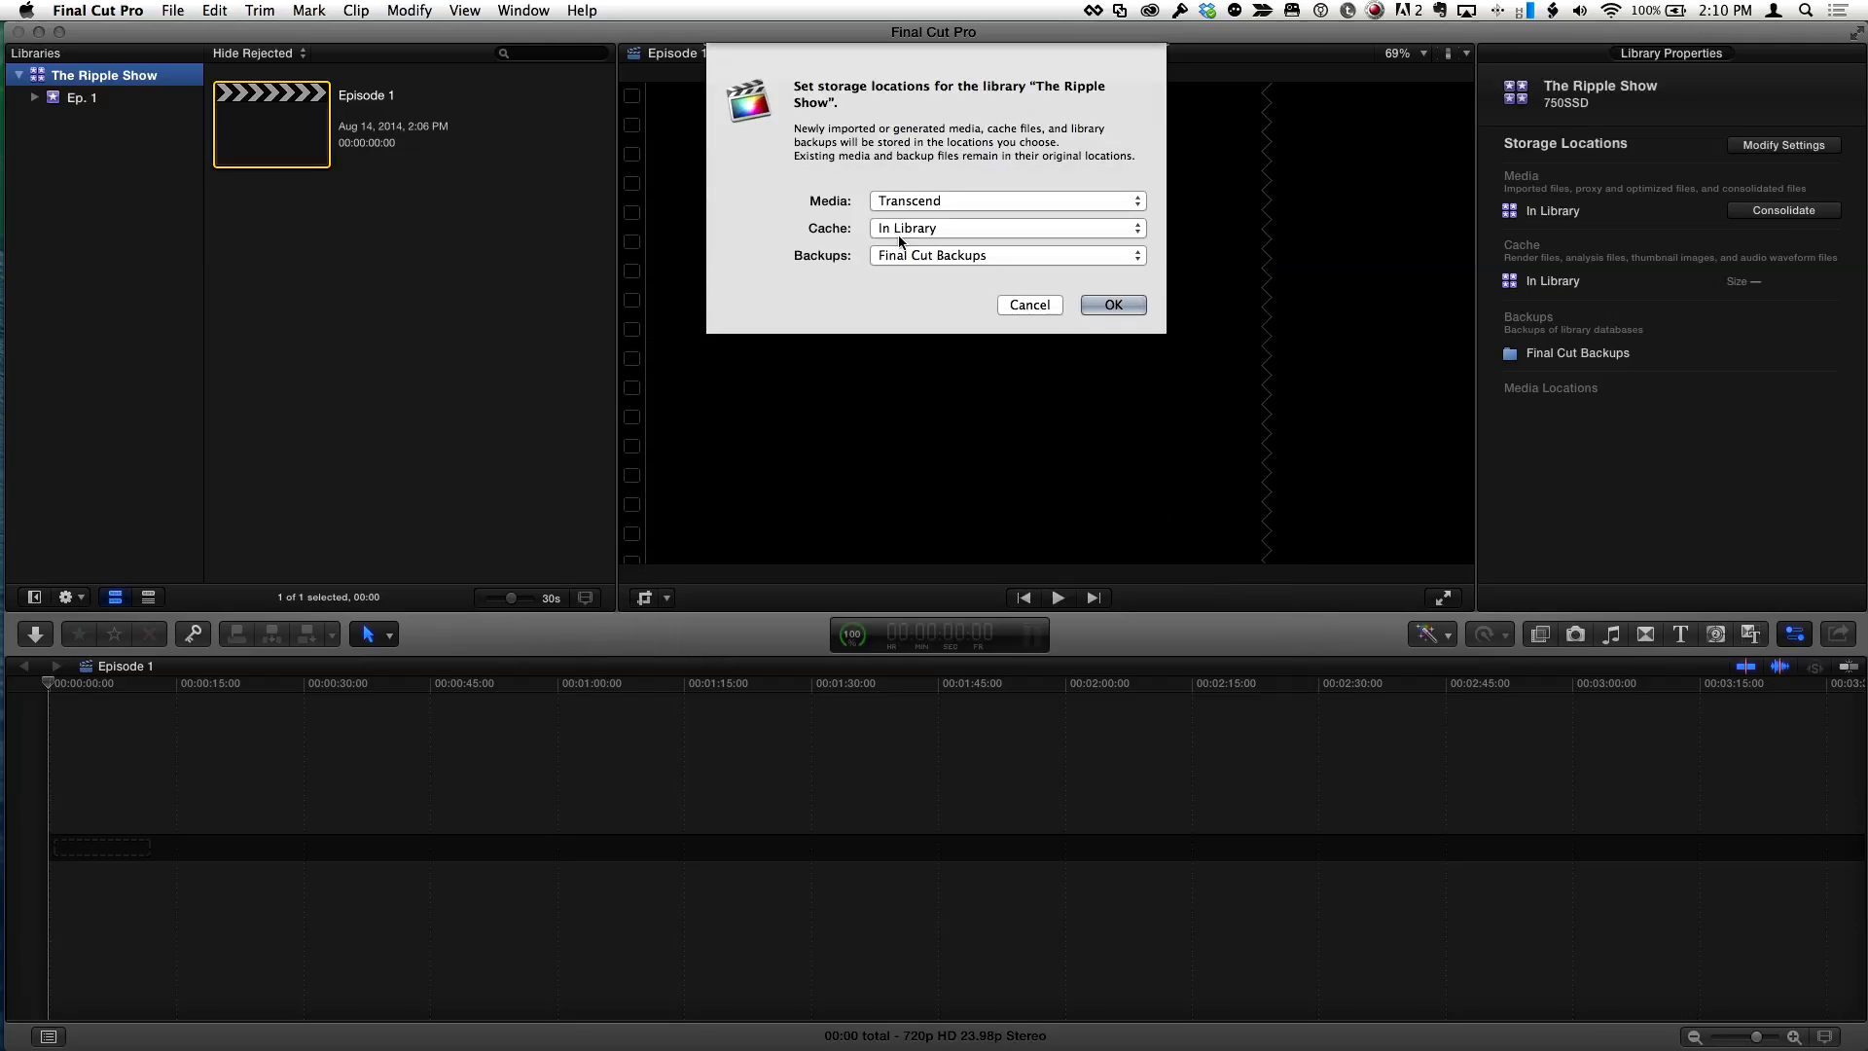
click(1106, 306)
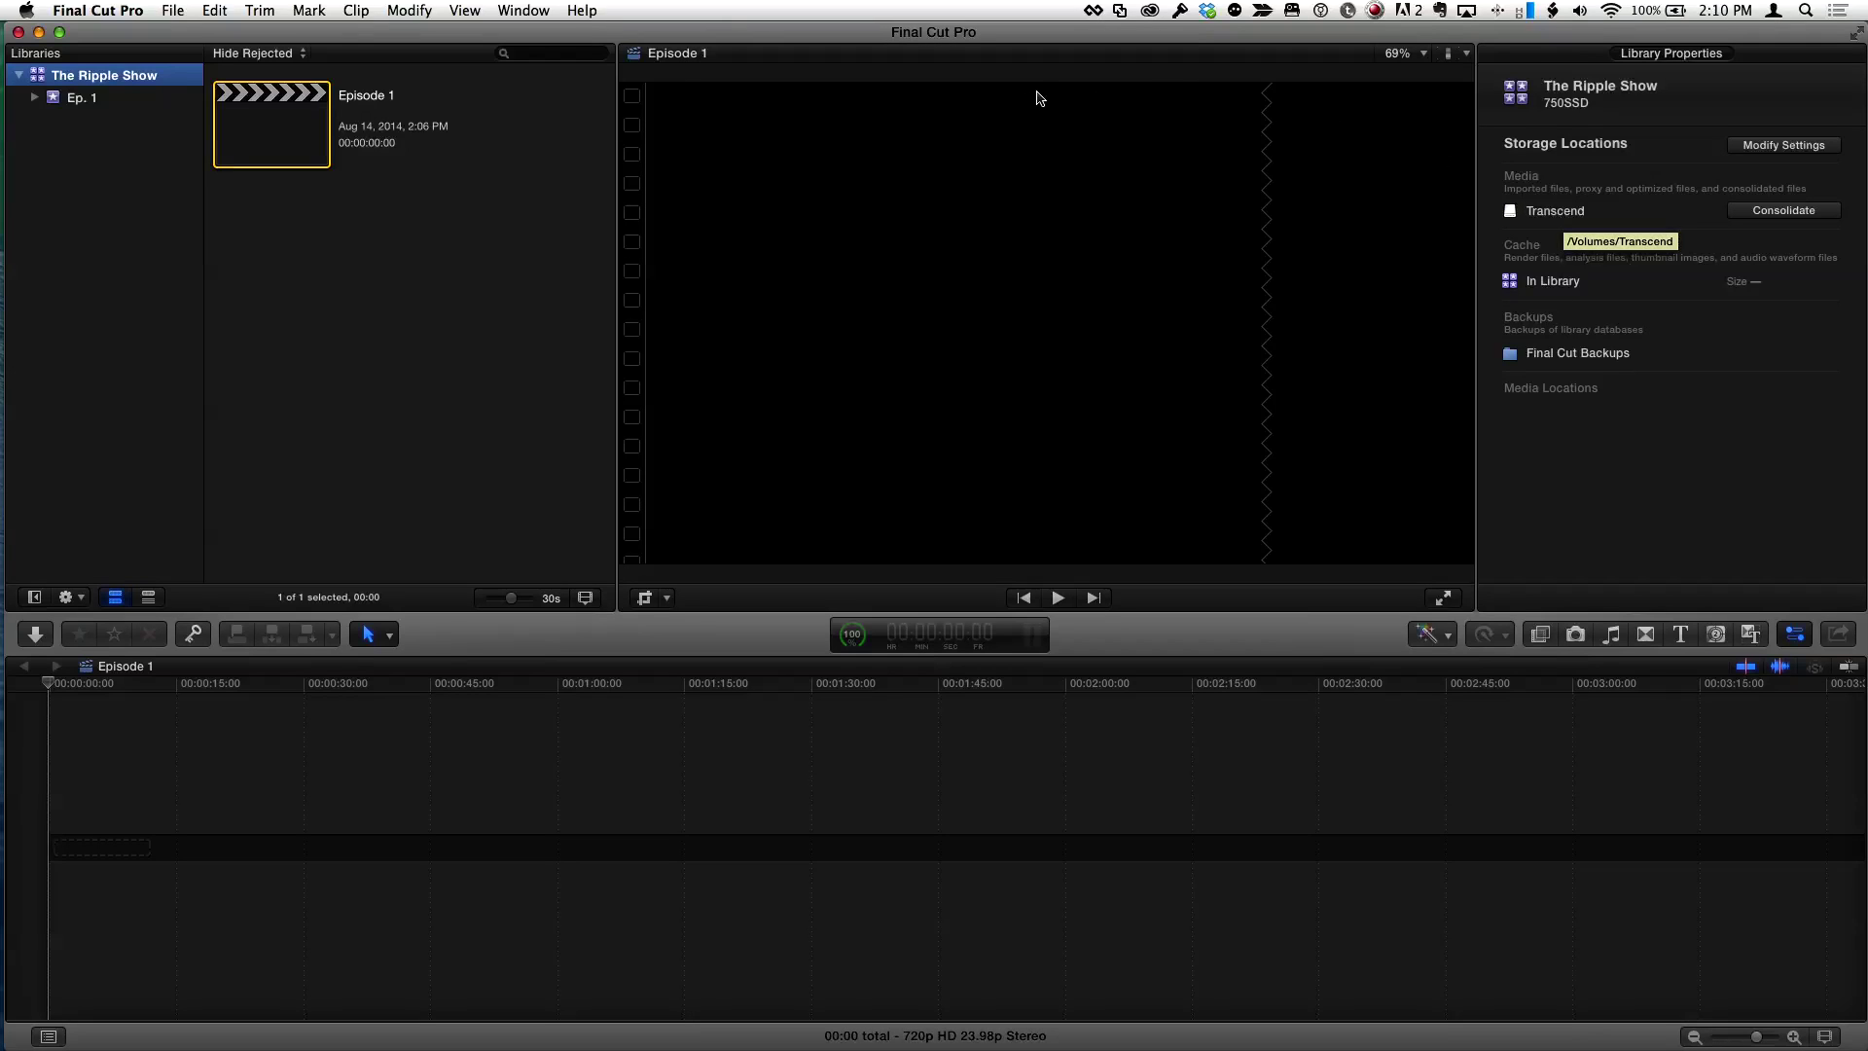
Import Giraffes.mov and Hammerheads.mov from Transcend into the existing event Ep. 1, copying them to the library storage location without transcoding
key(super+i)
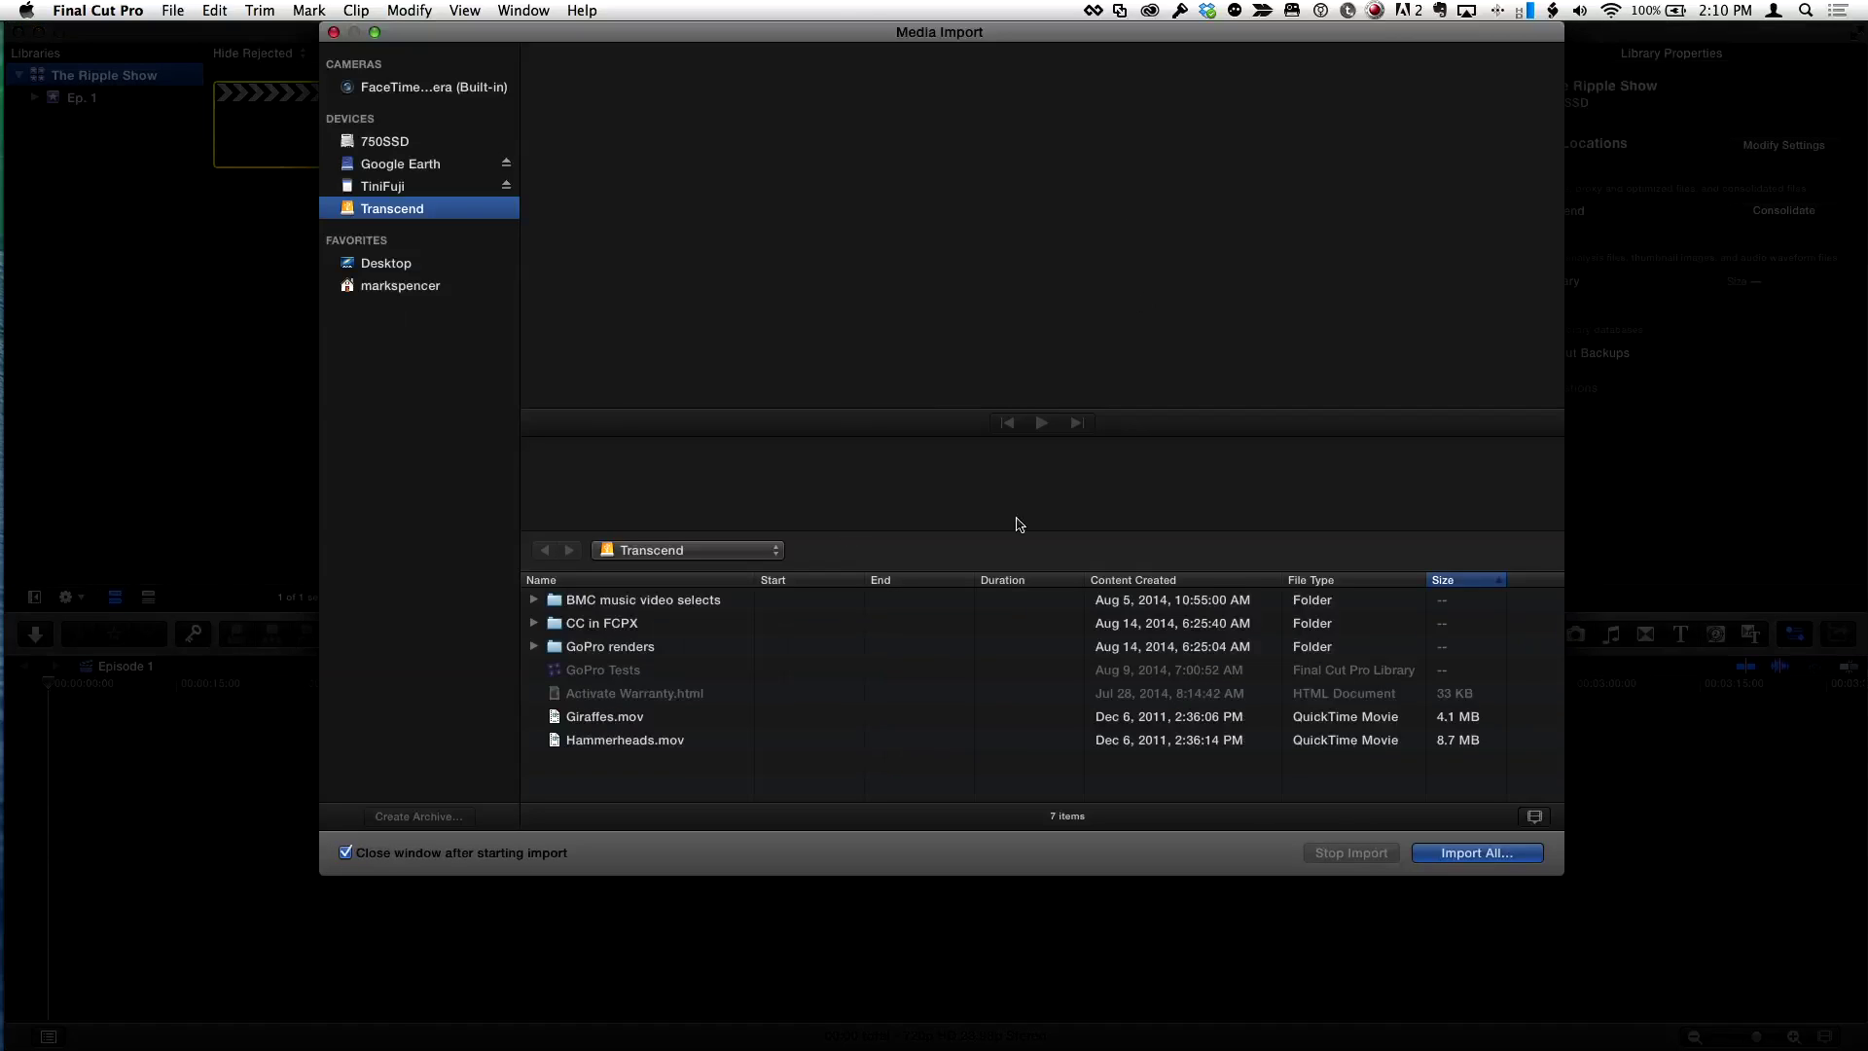
click(625, 720)
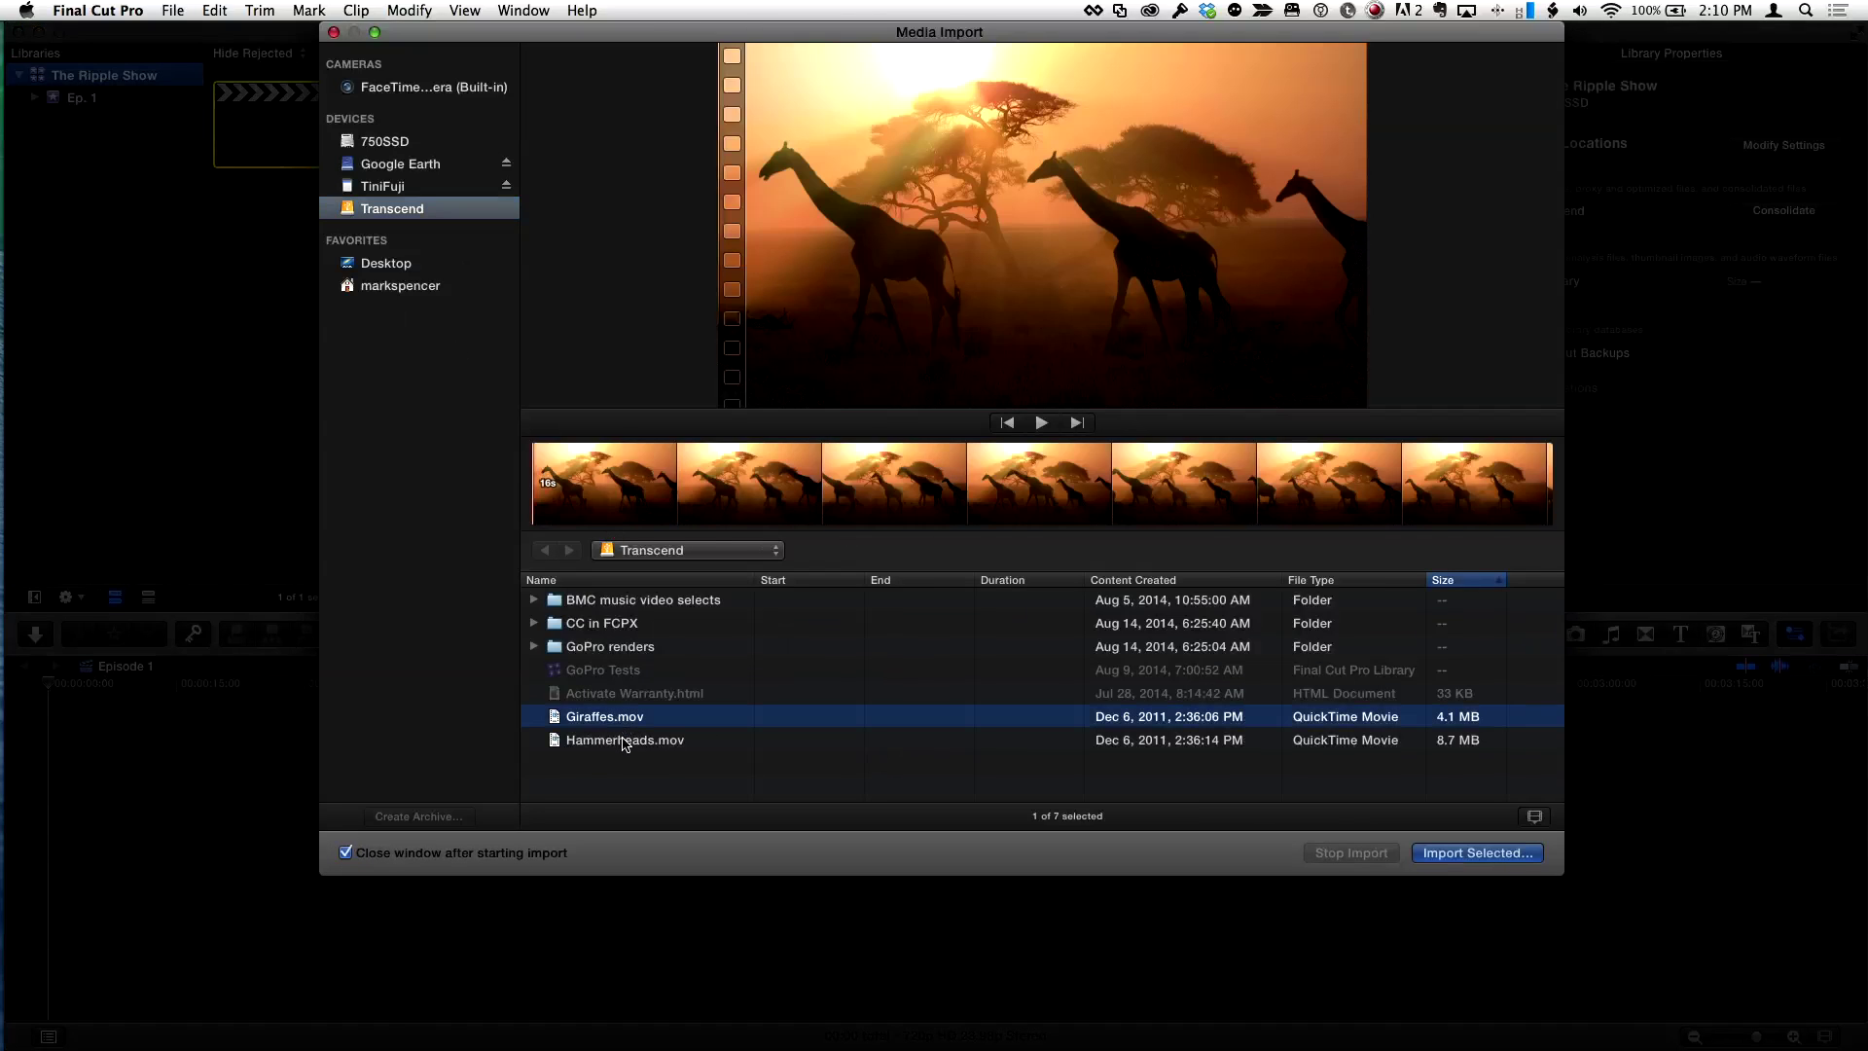
shift+click(625, 742)
click(1489, 858)
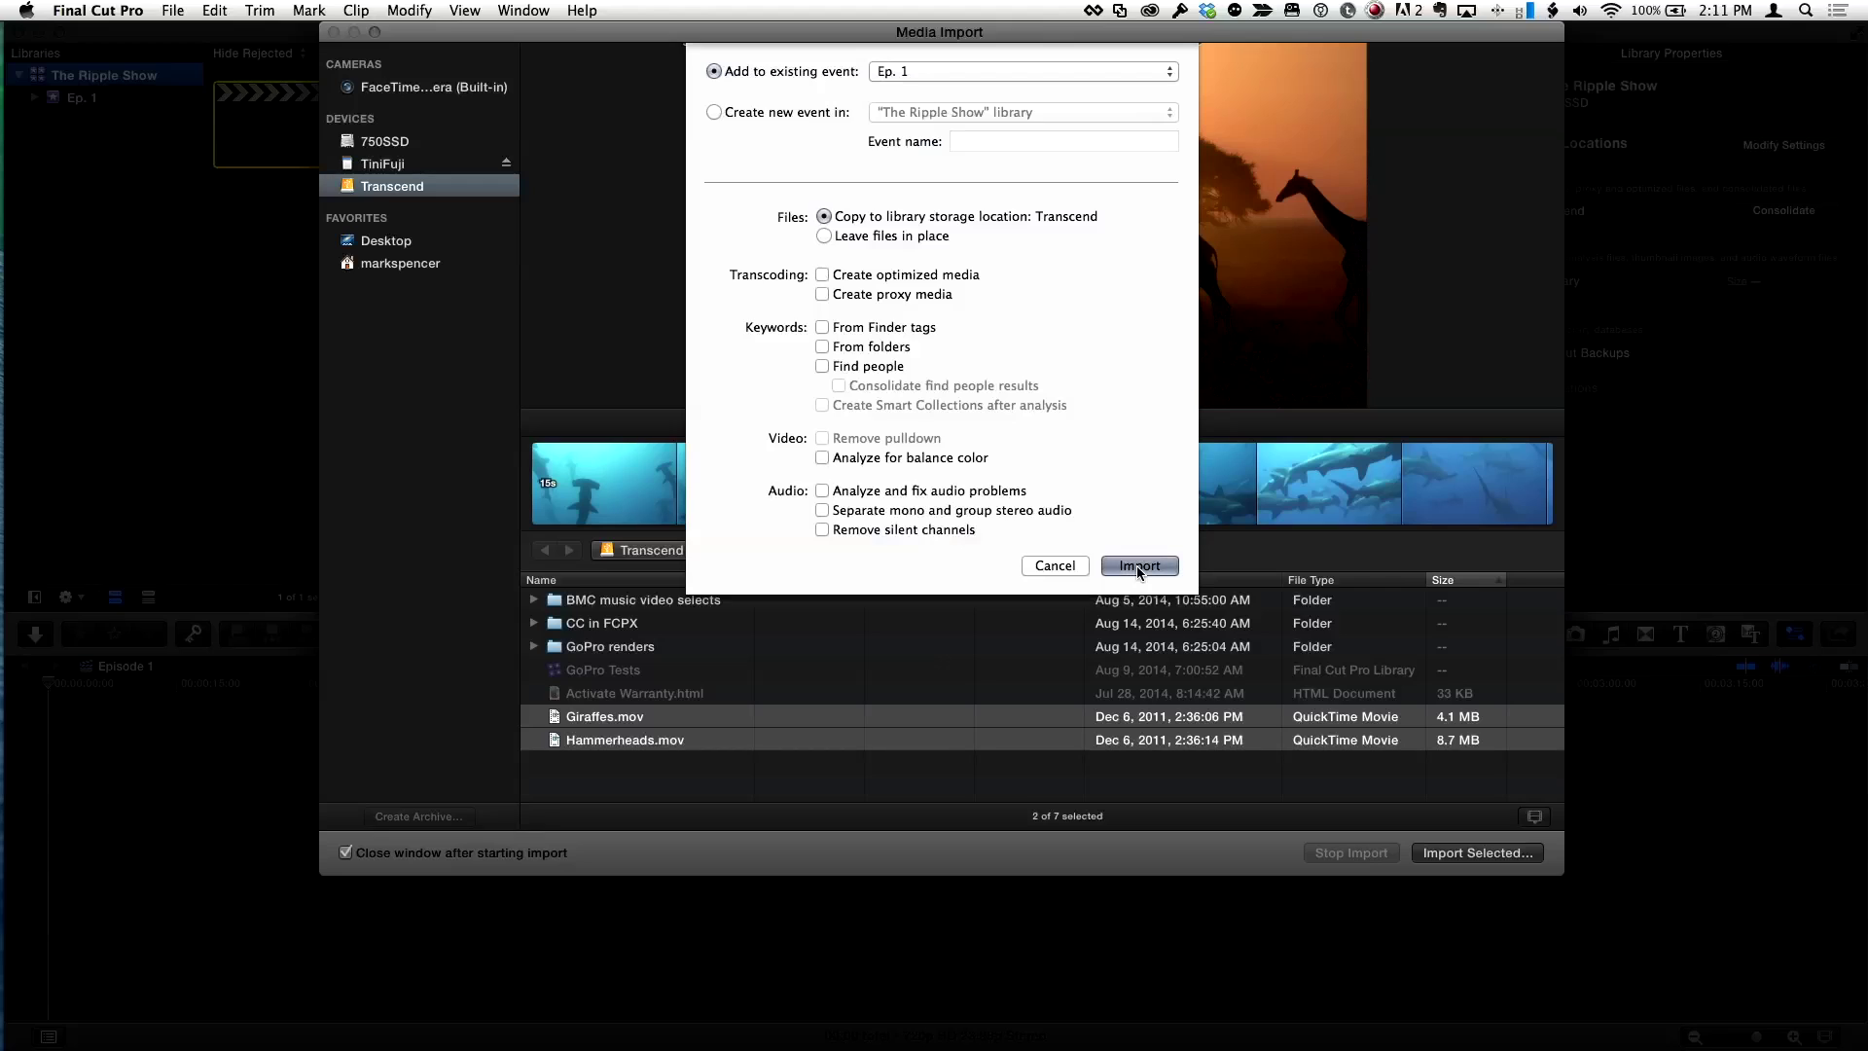
click(1136, 564)
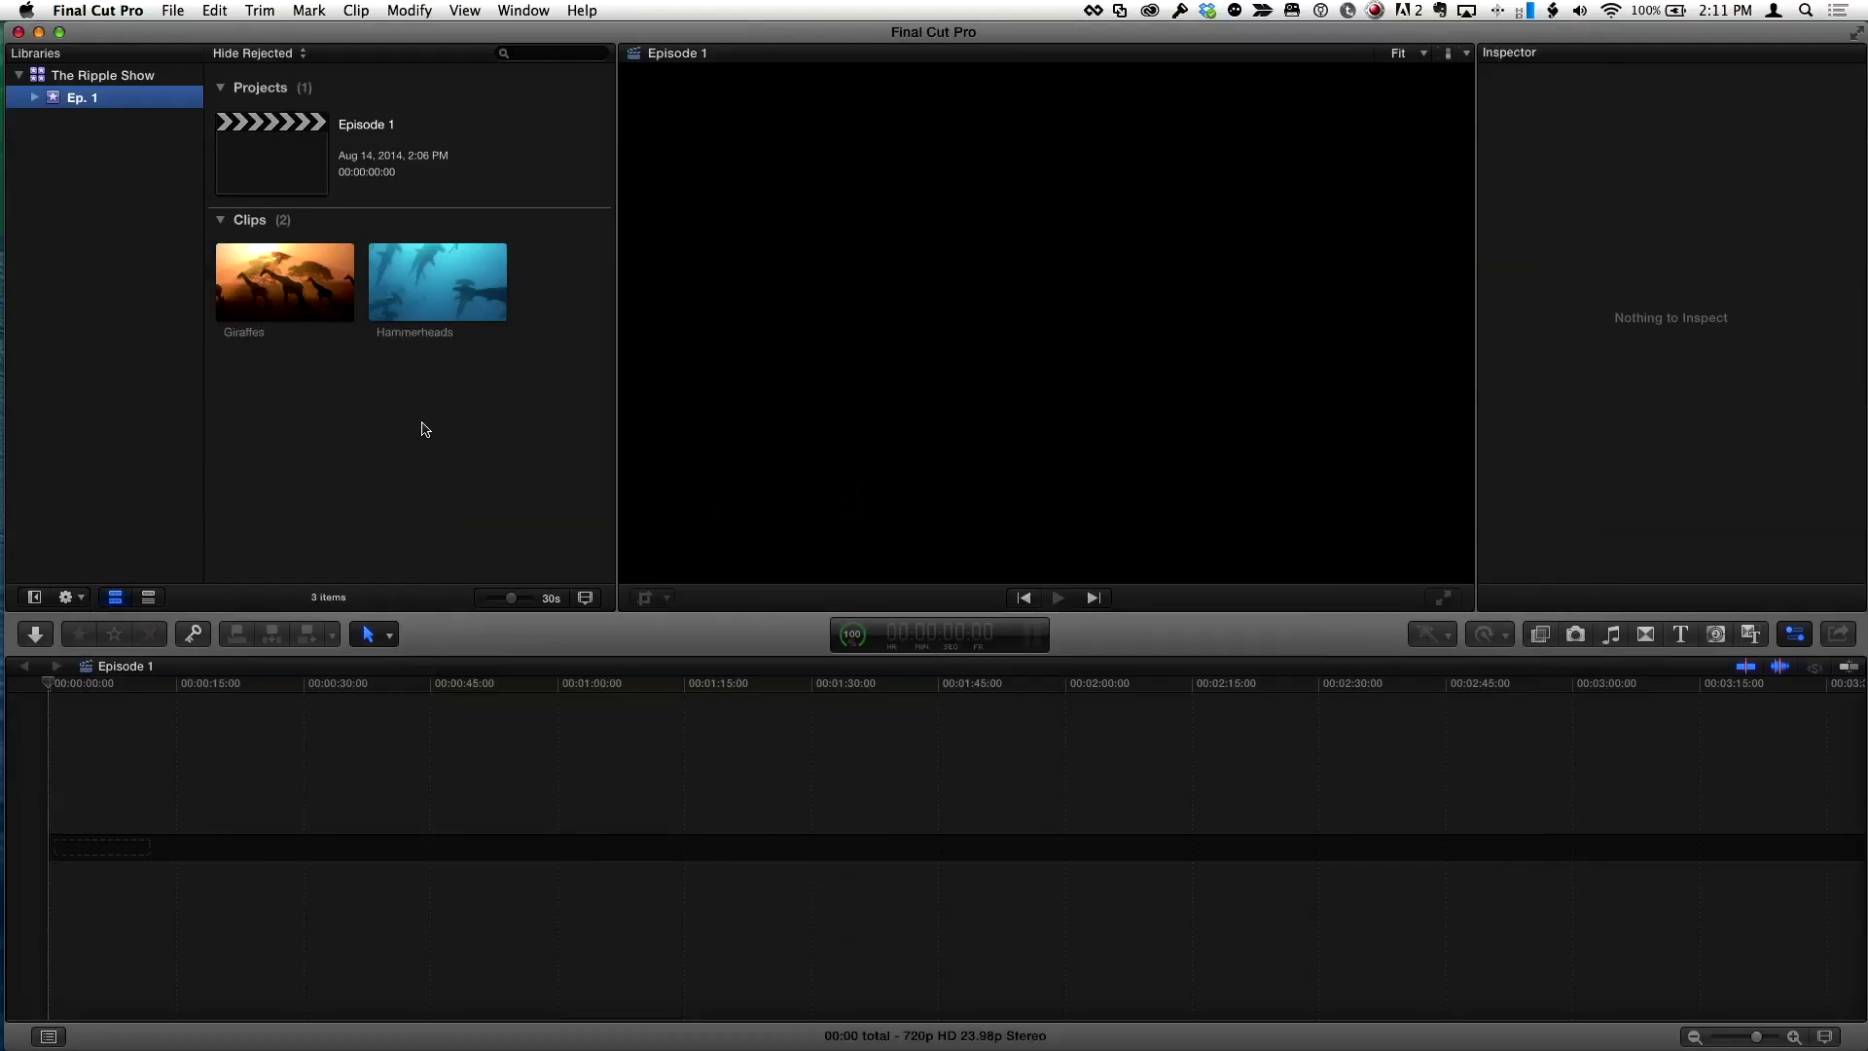
Set The Ripple Show library's media storage location to In Library
click(141, 77)
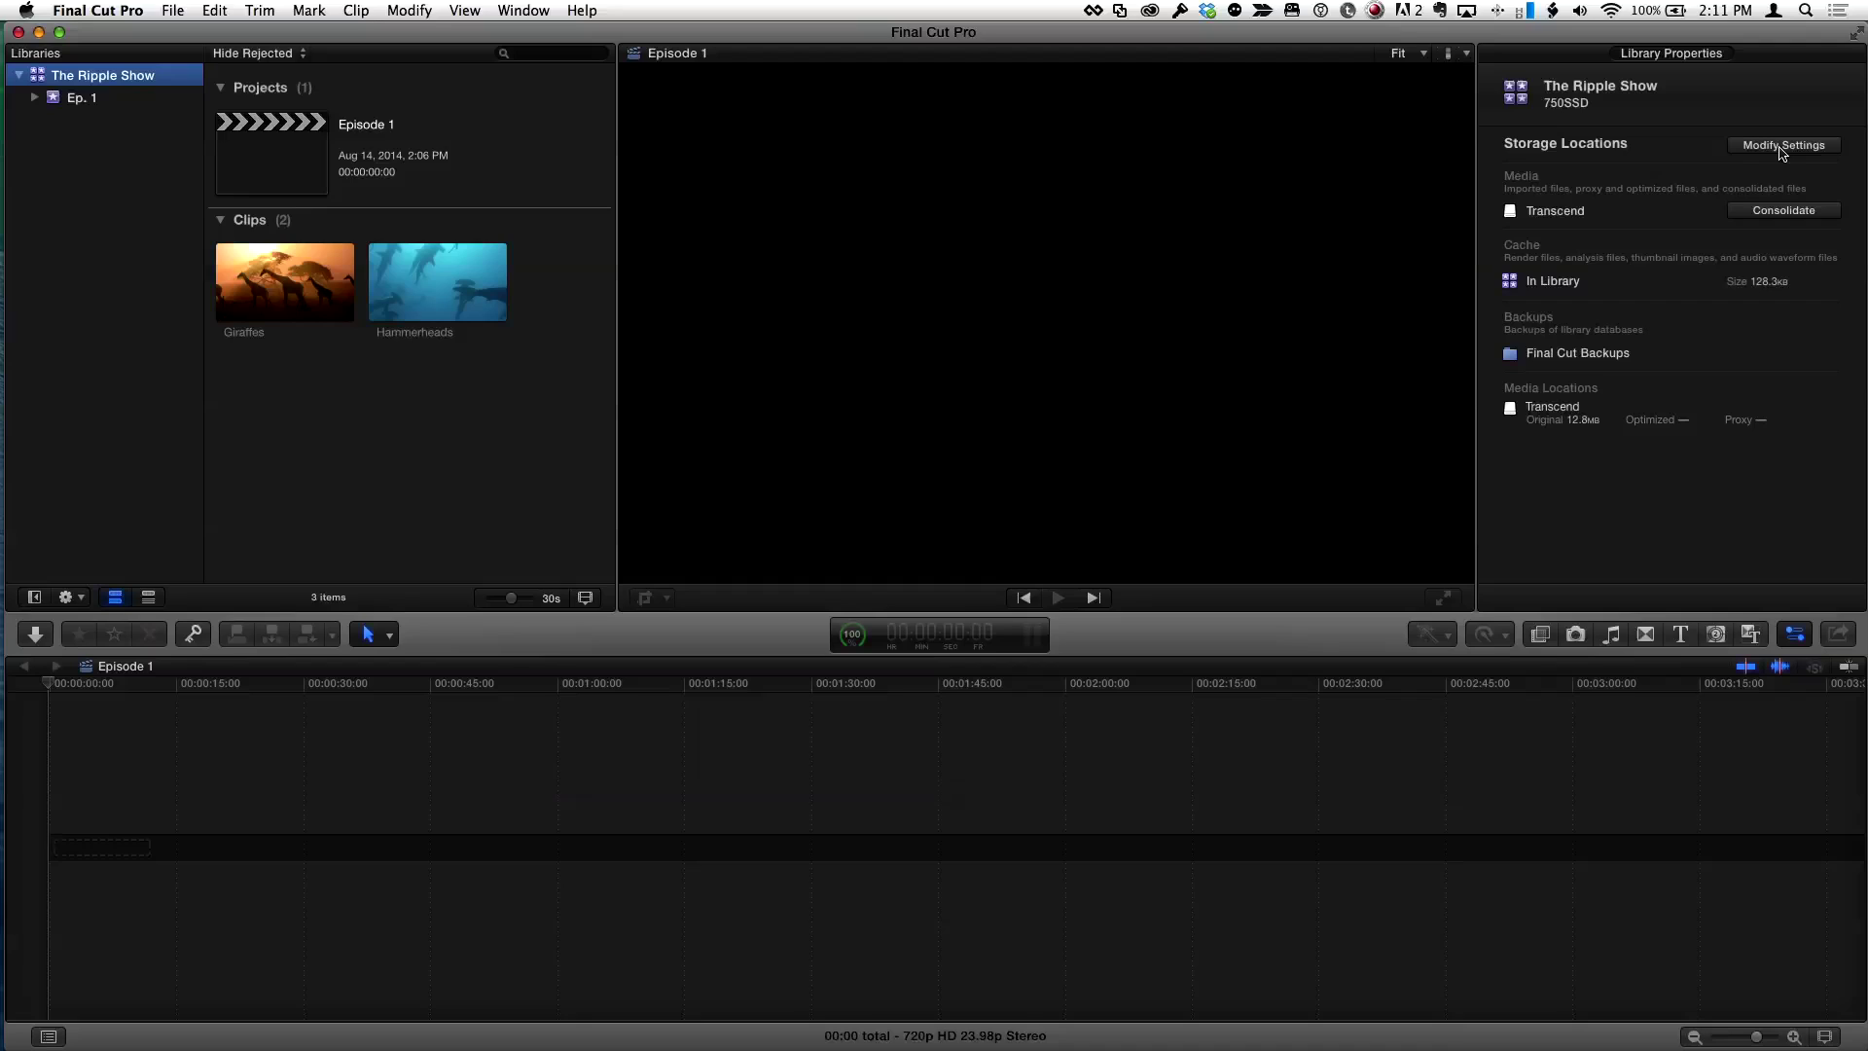
click(1780, 146)
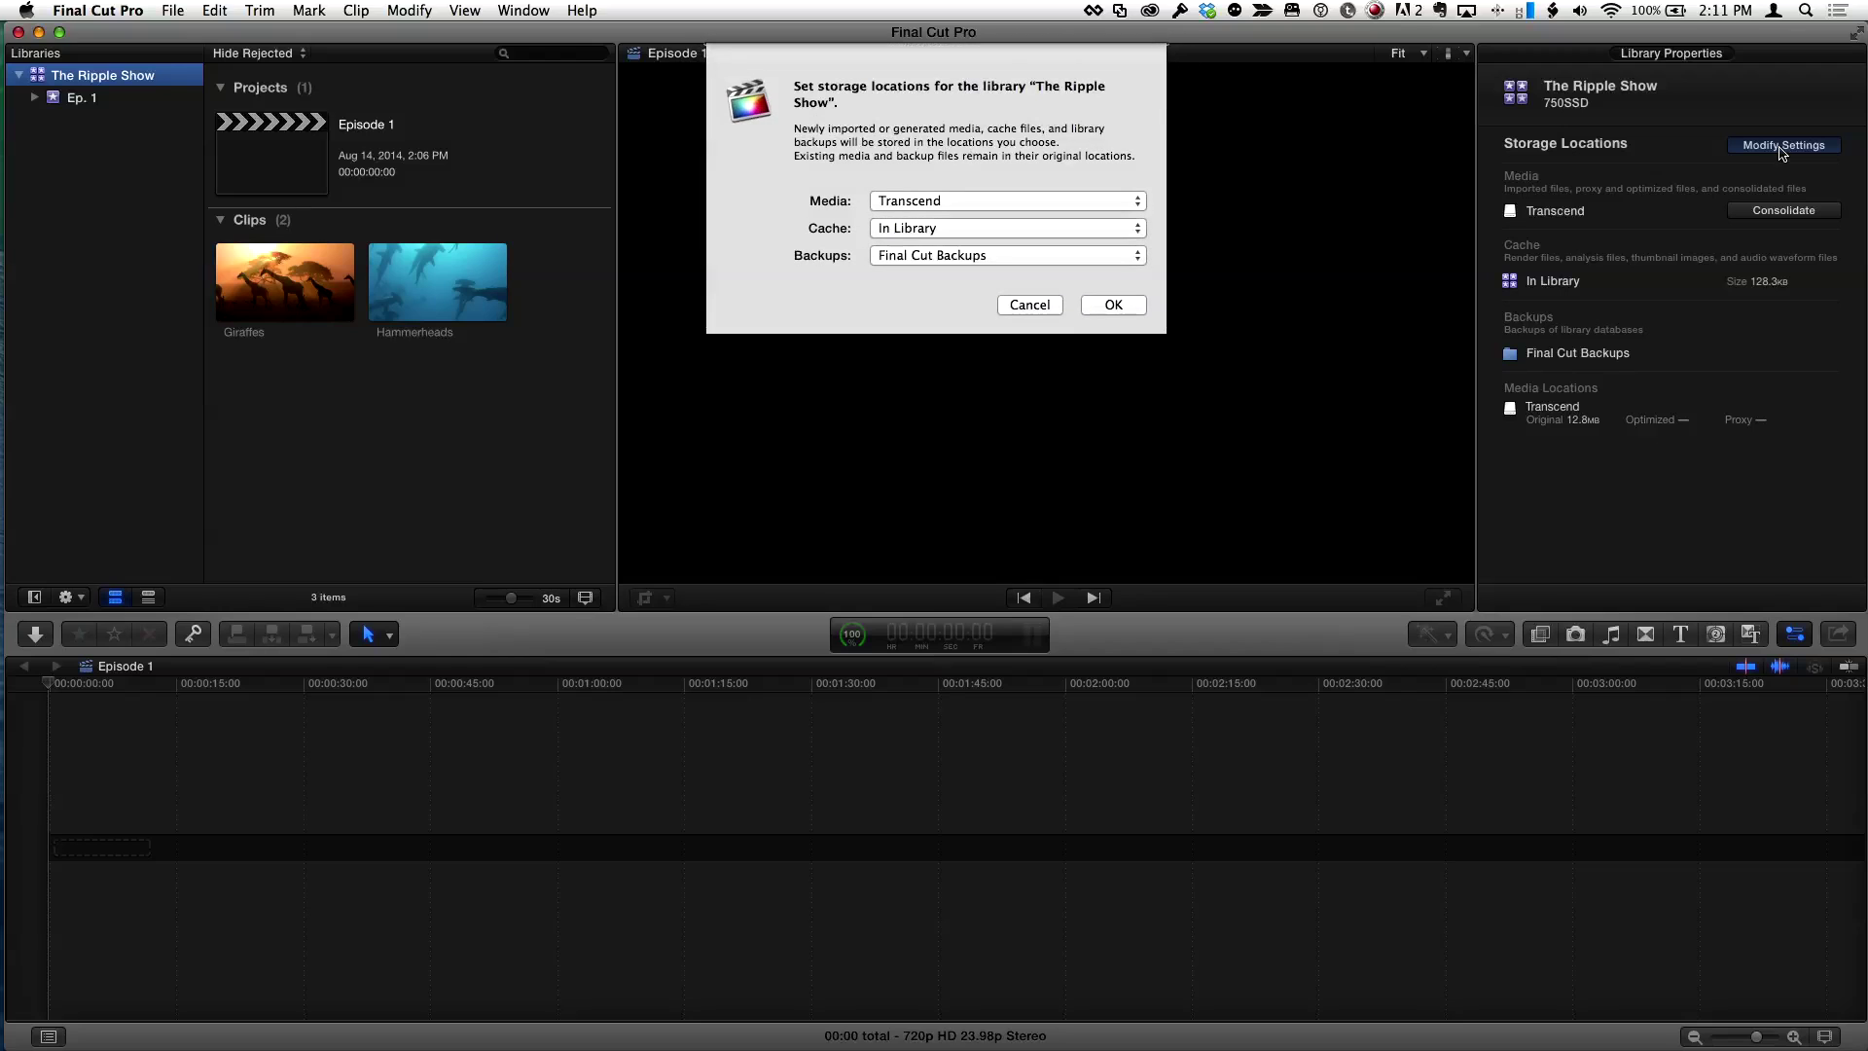
click(993, 207)
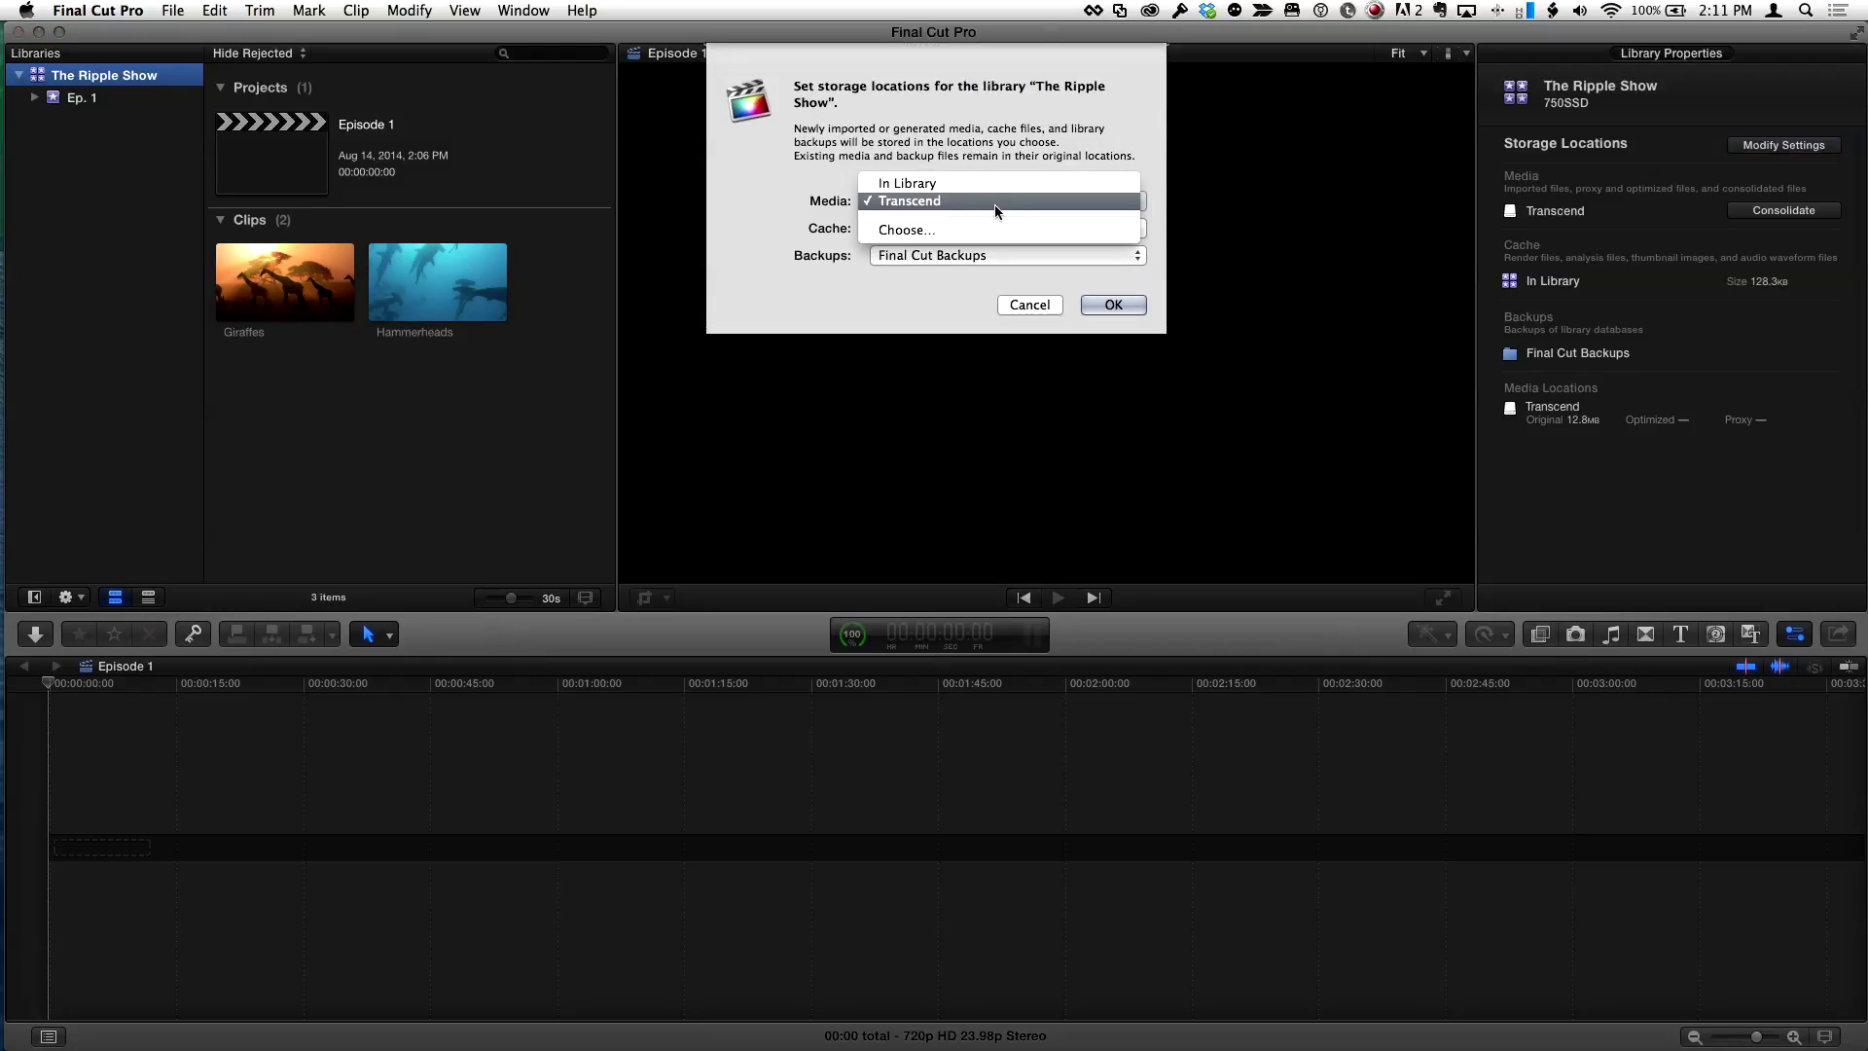
click(992, 185)
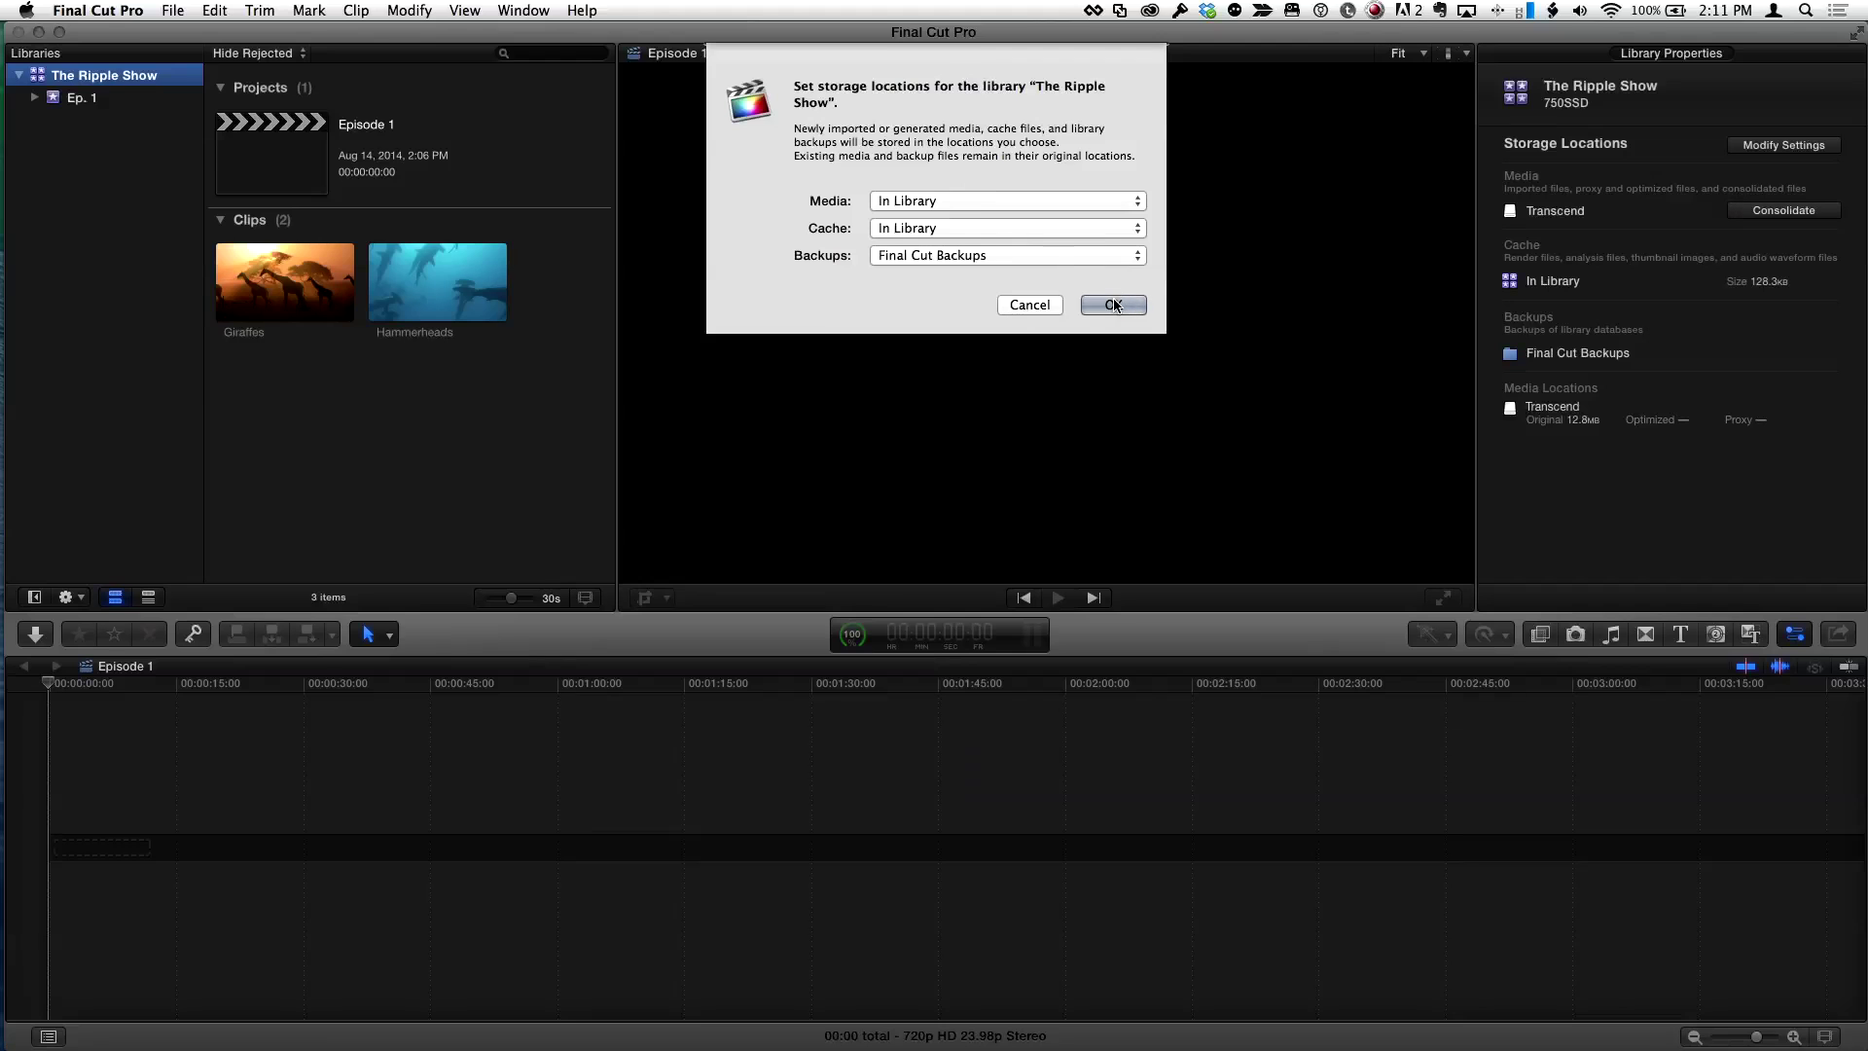
click(1113, 305)
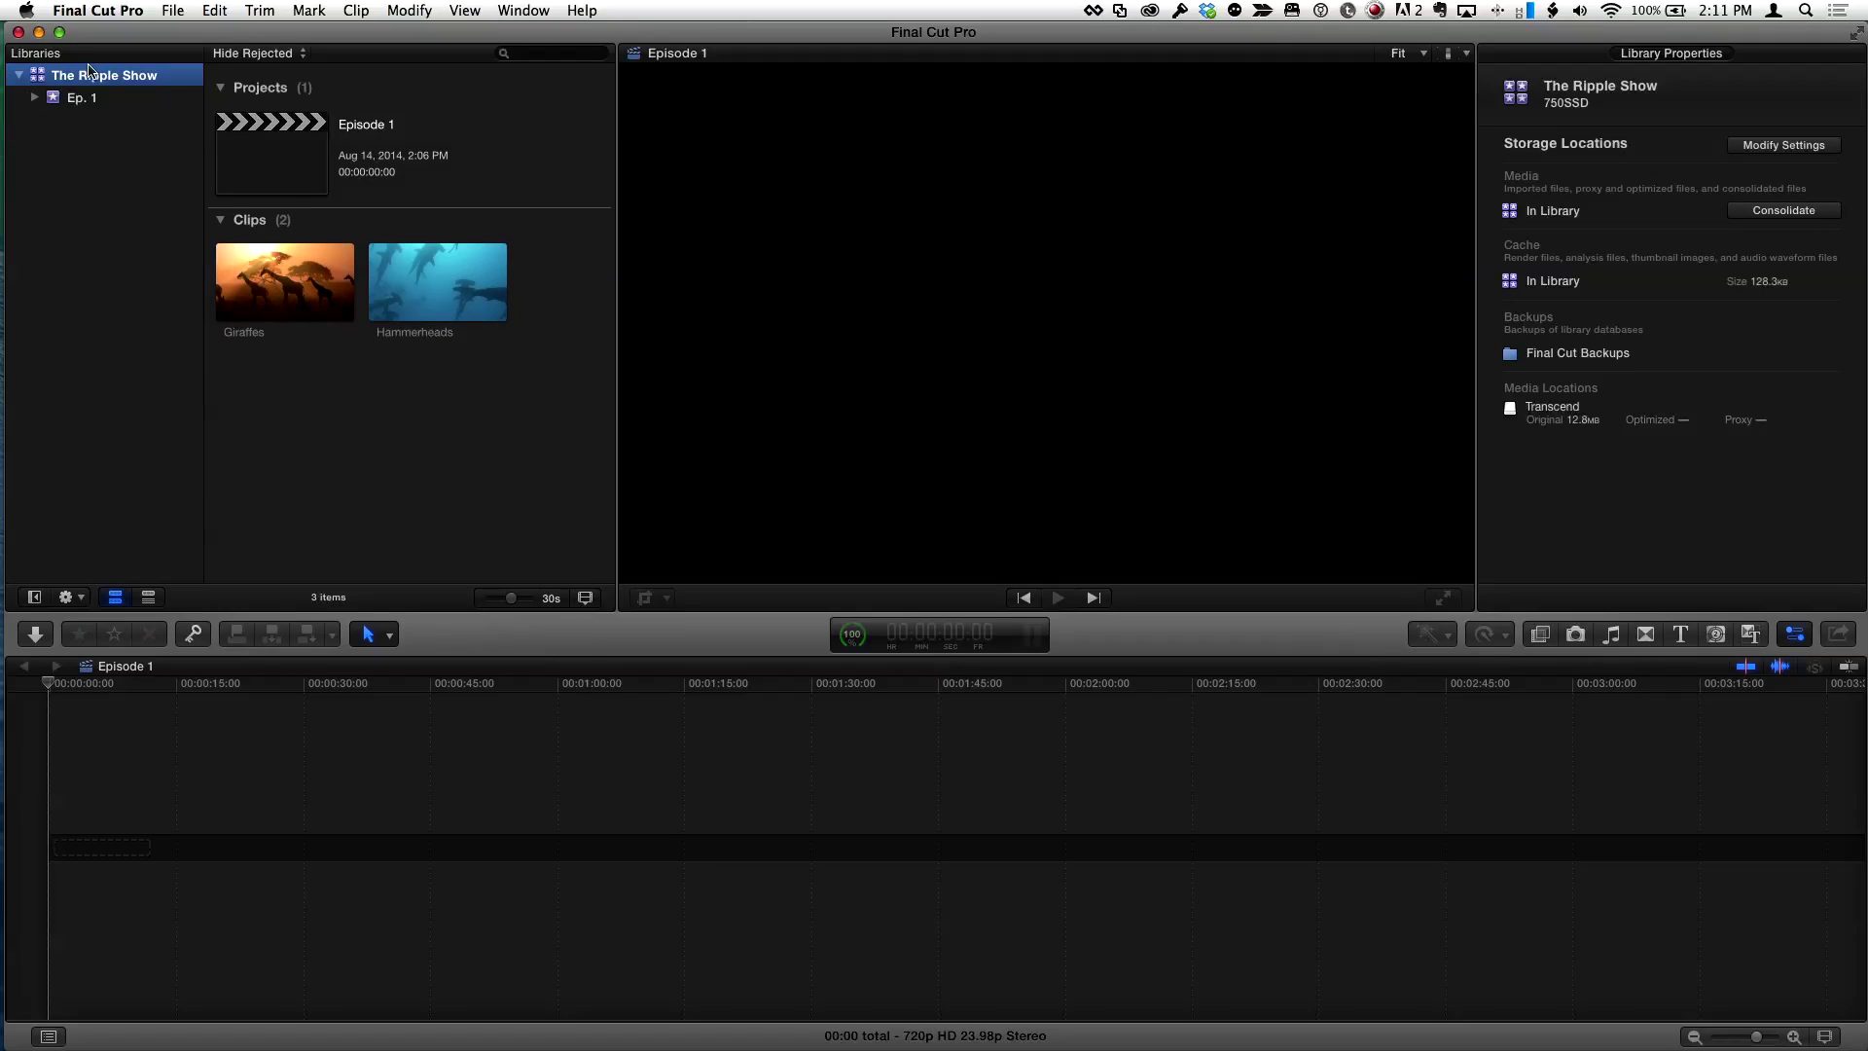
Transcode the media of event Ep. 1 to proxy media and select the library to check its media locations
click(80, 101)
click(178, 10)
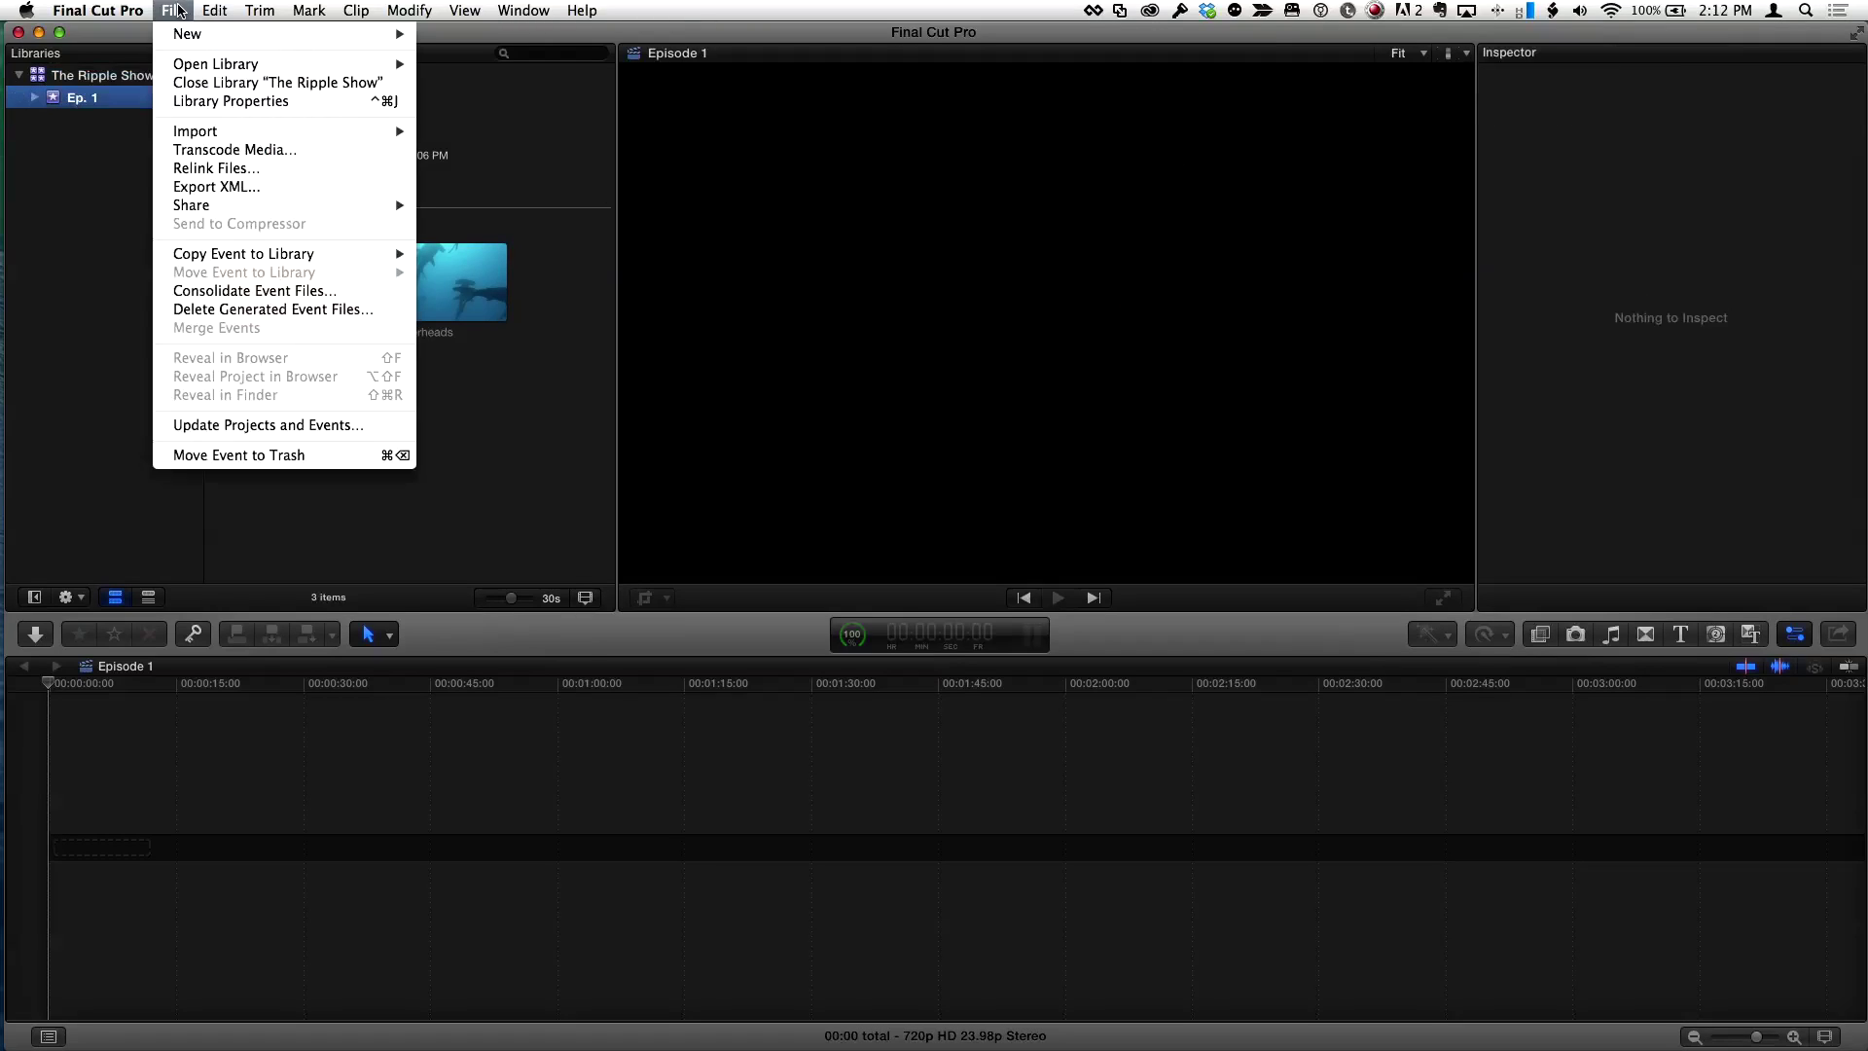
click(320, 152)
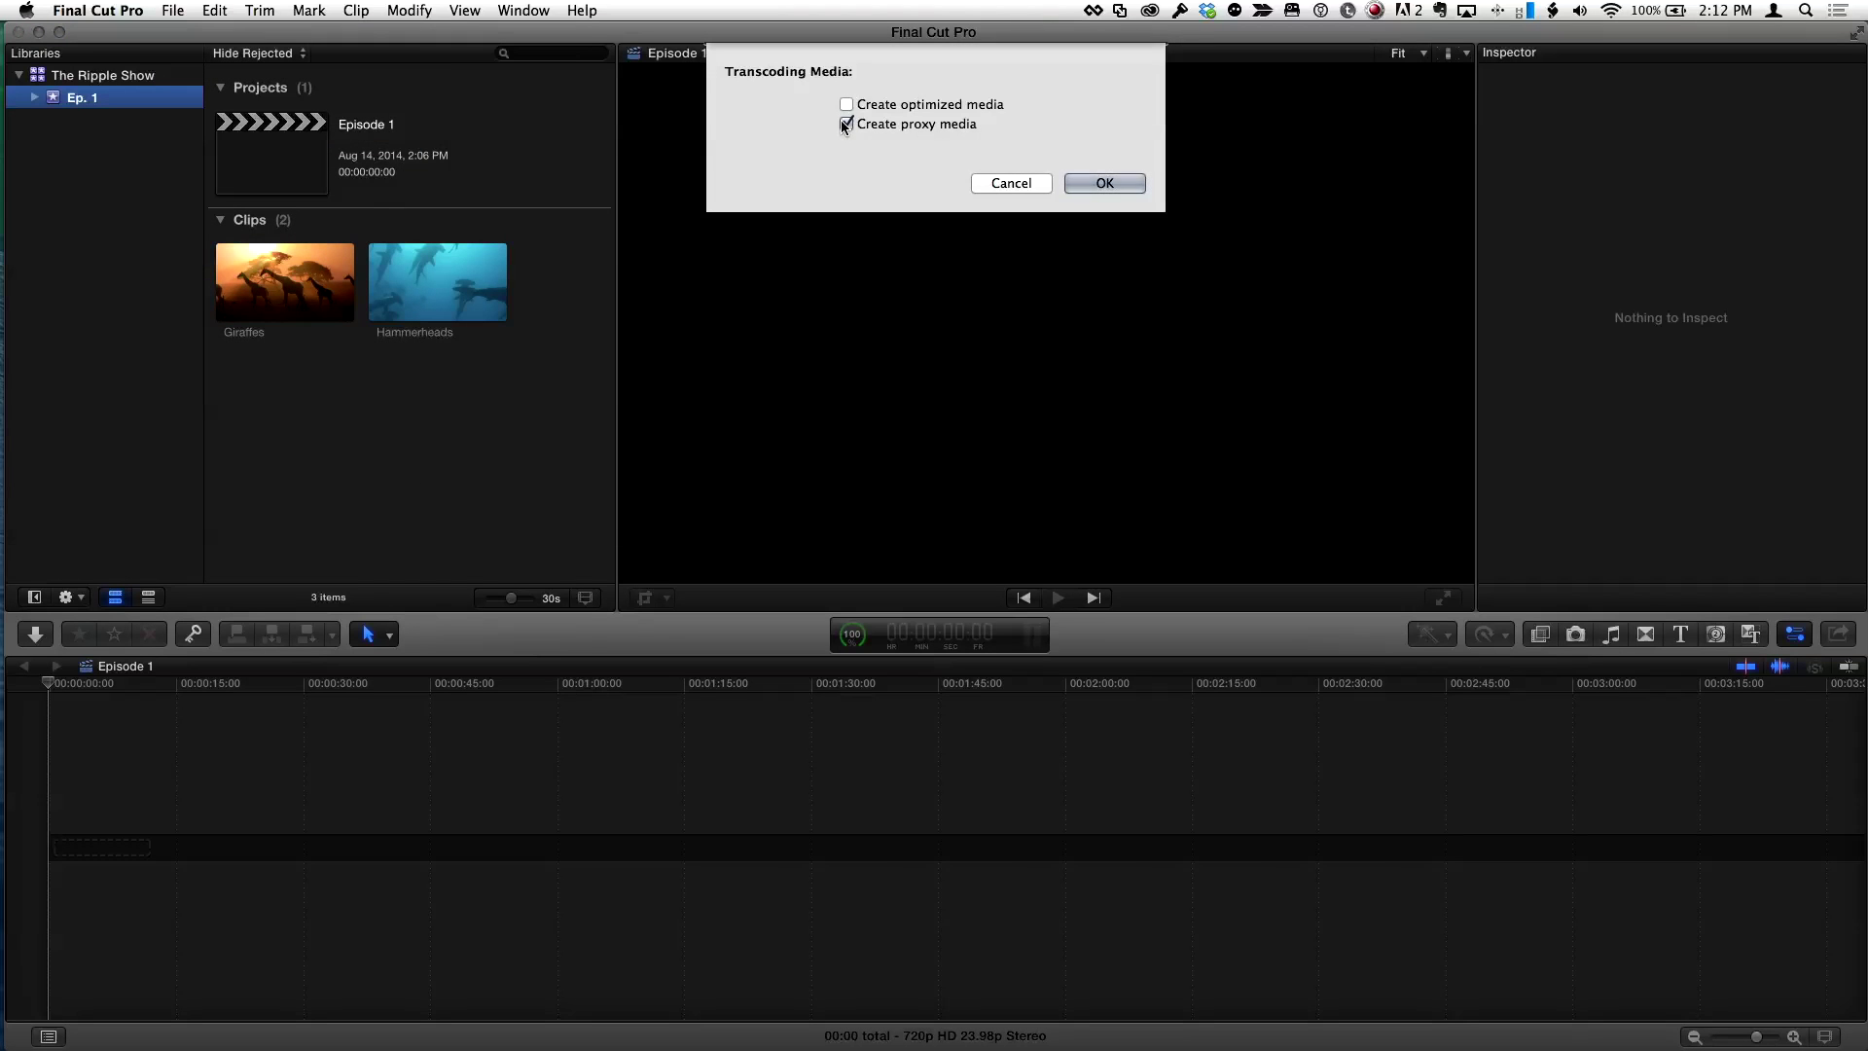
click(1109, 184)
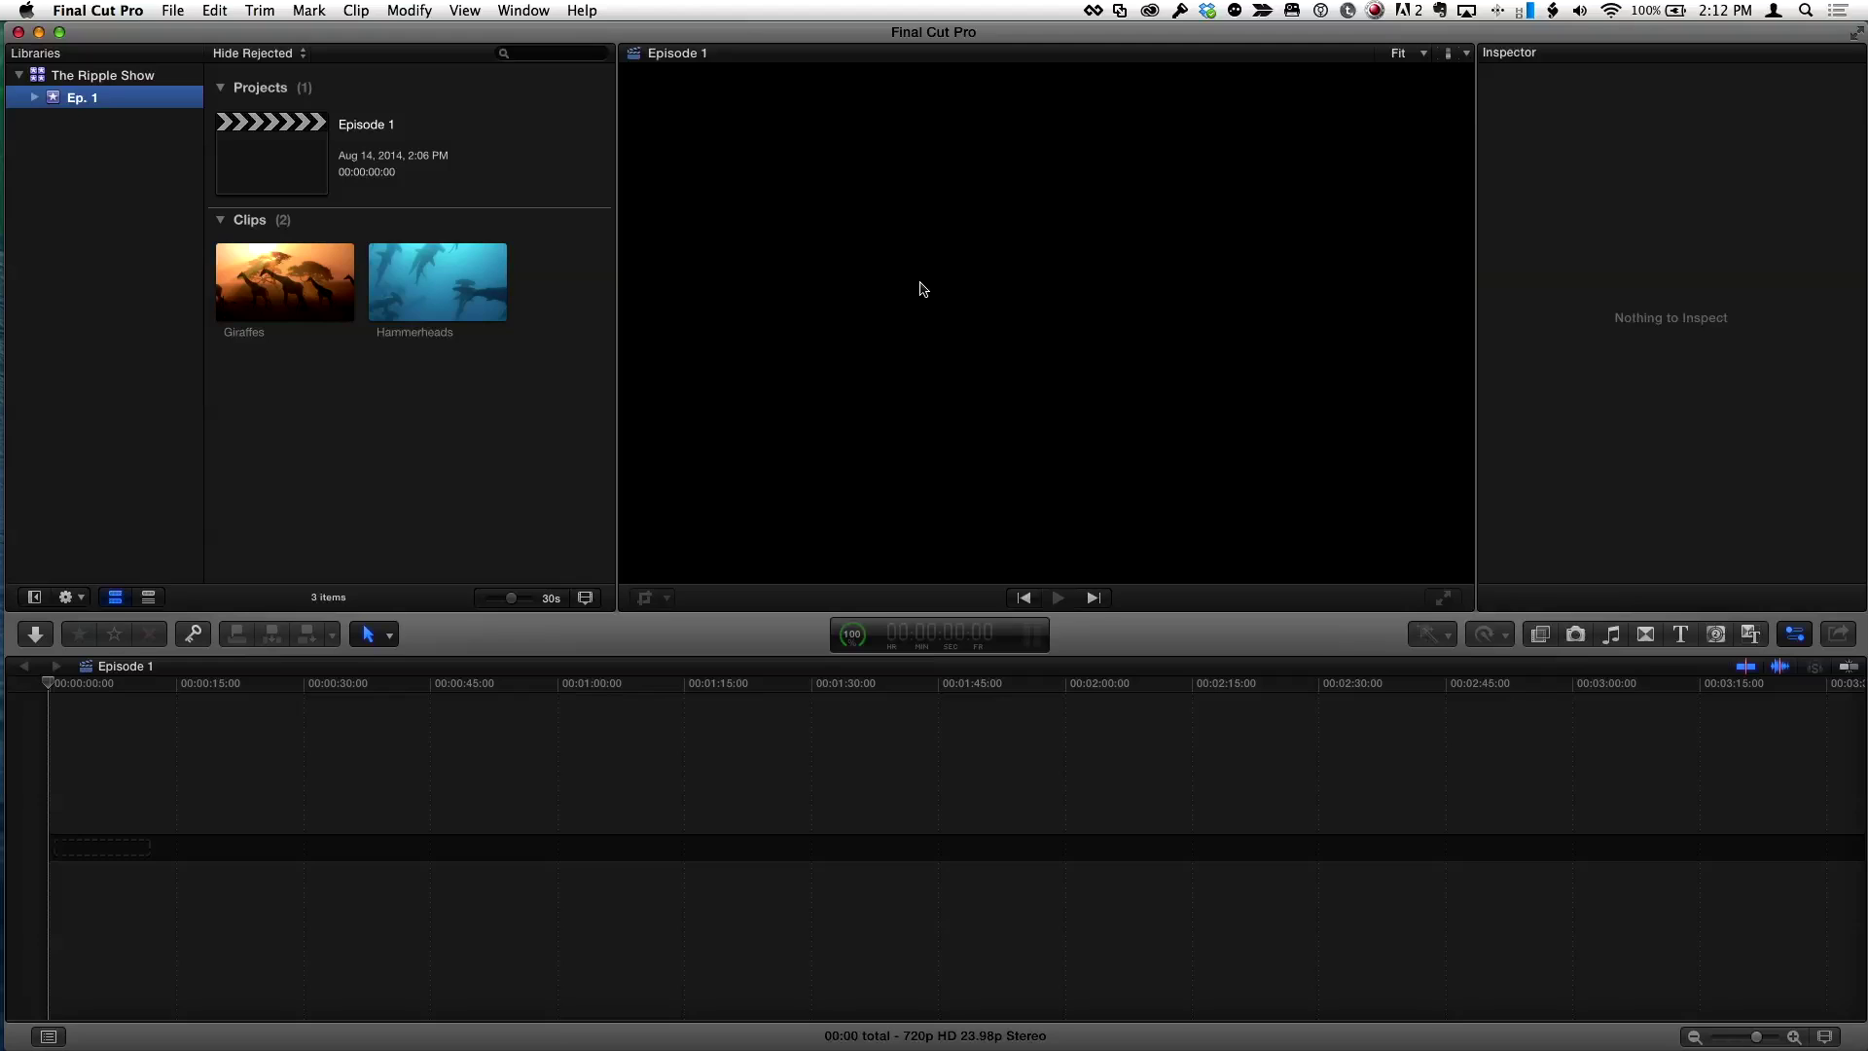
click(120, 83)
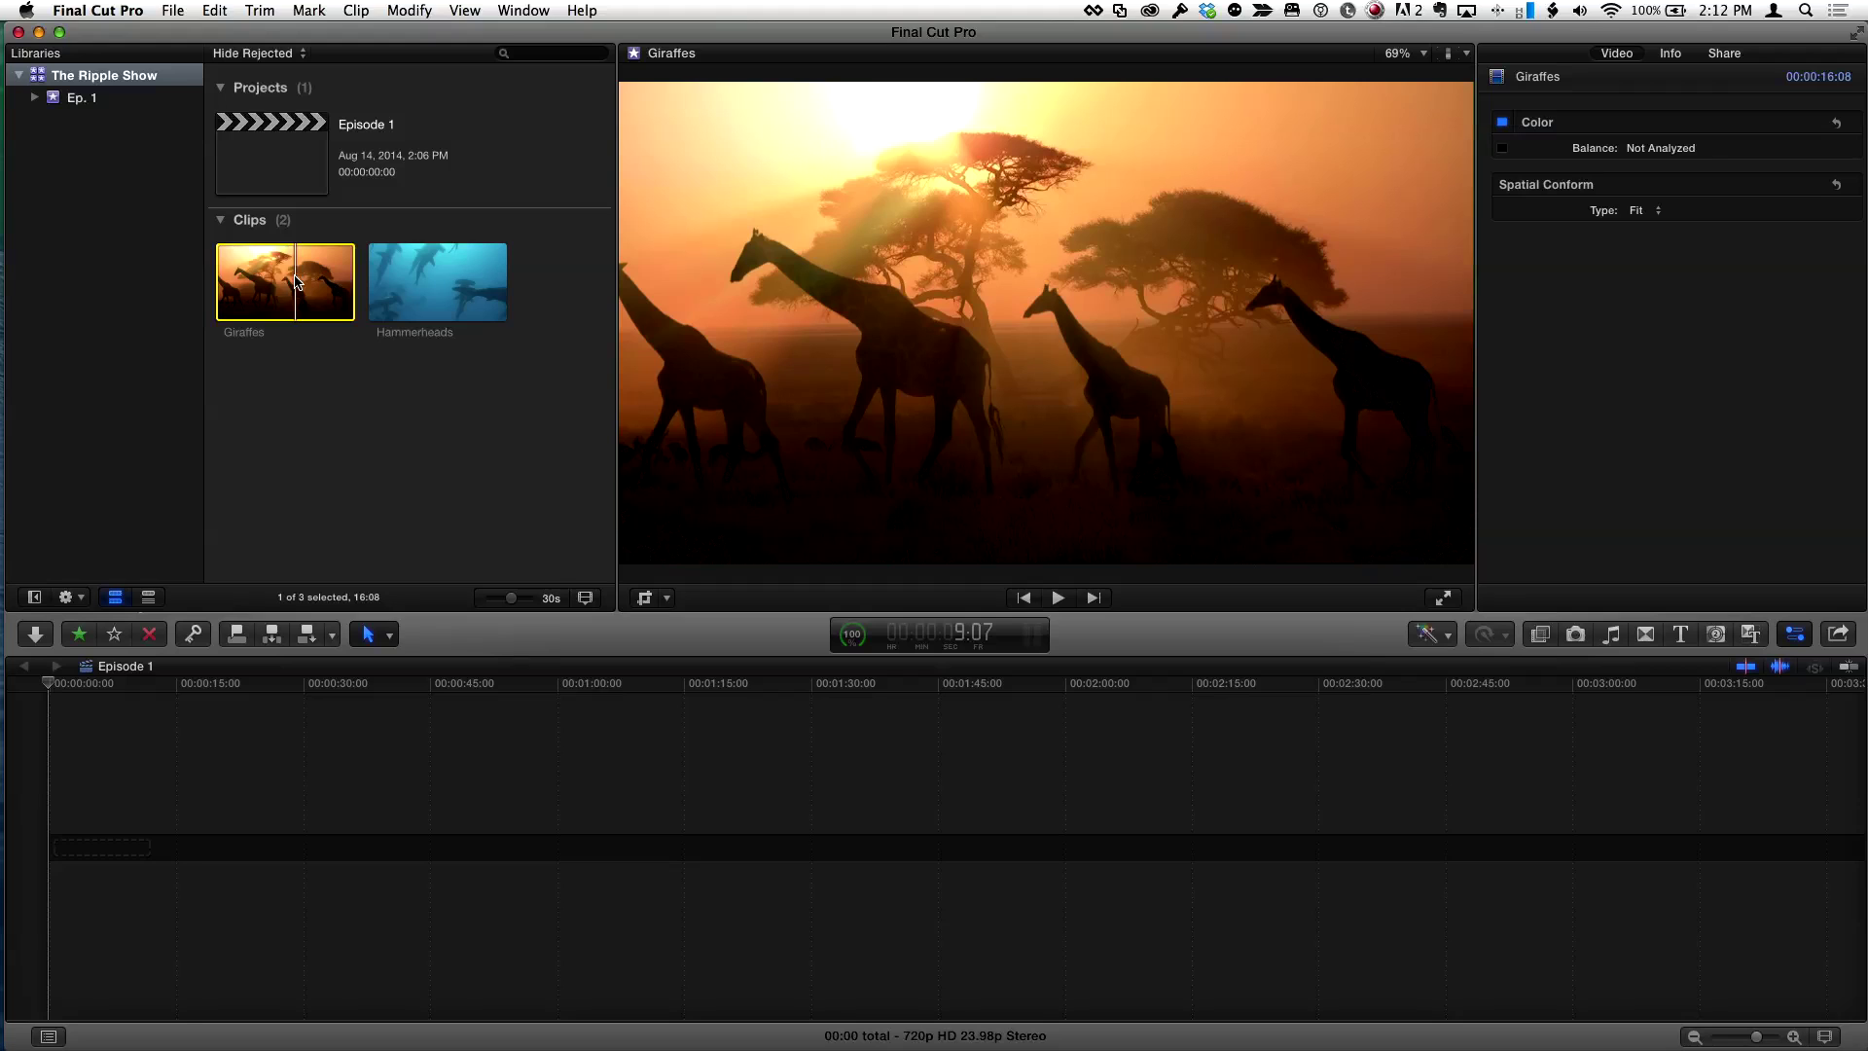
Append the Giraffes clip to the Episode 1 timeline and change the clip appearance to show filmstrips
key(e)
click(142, 847)
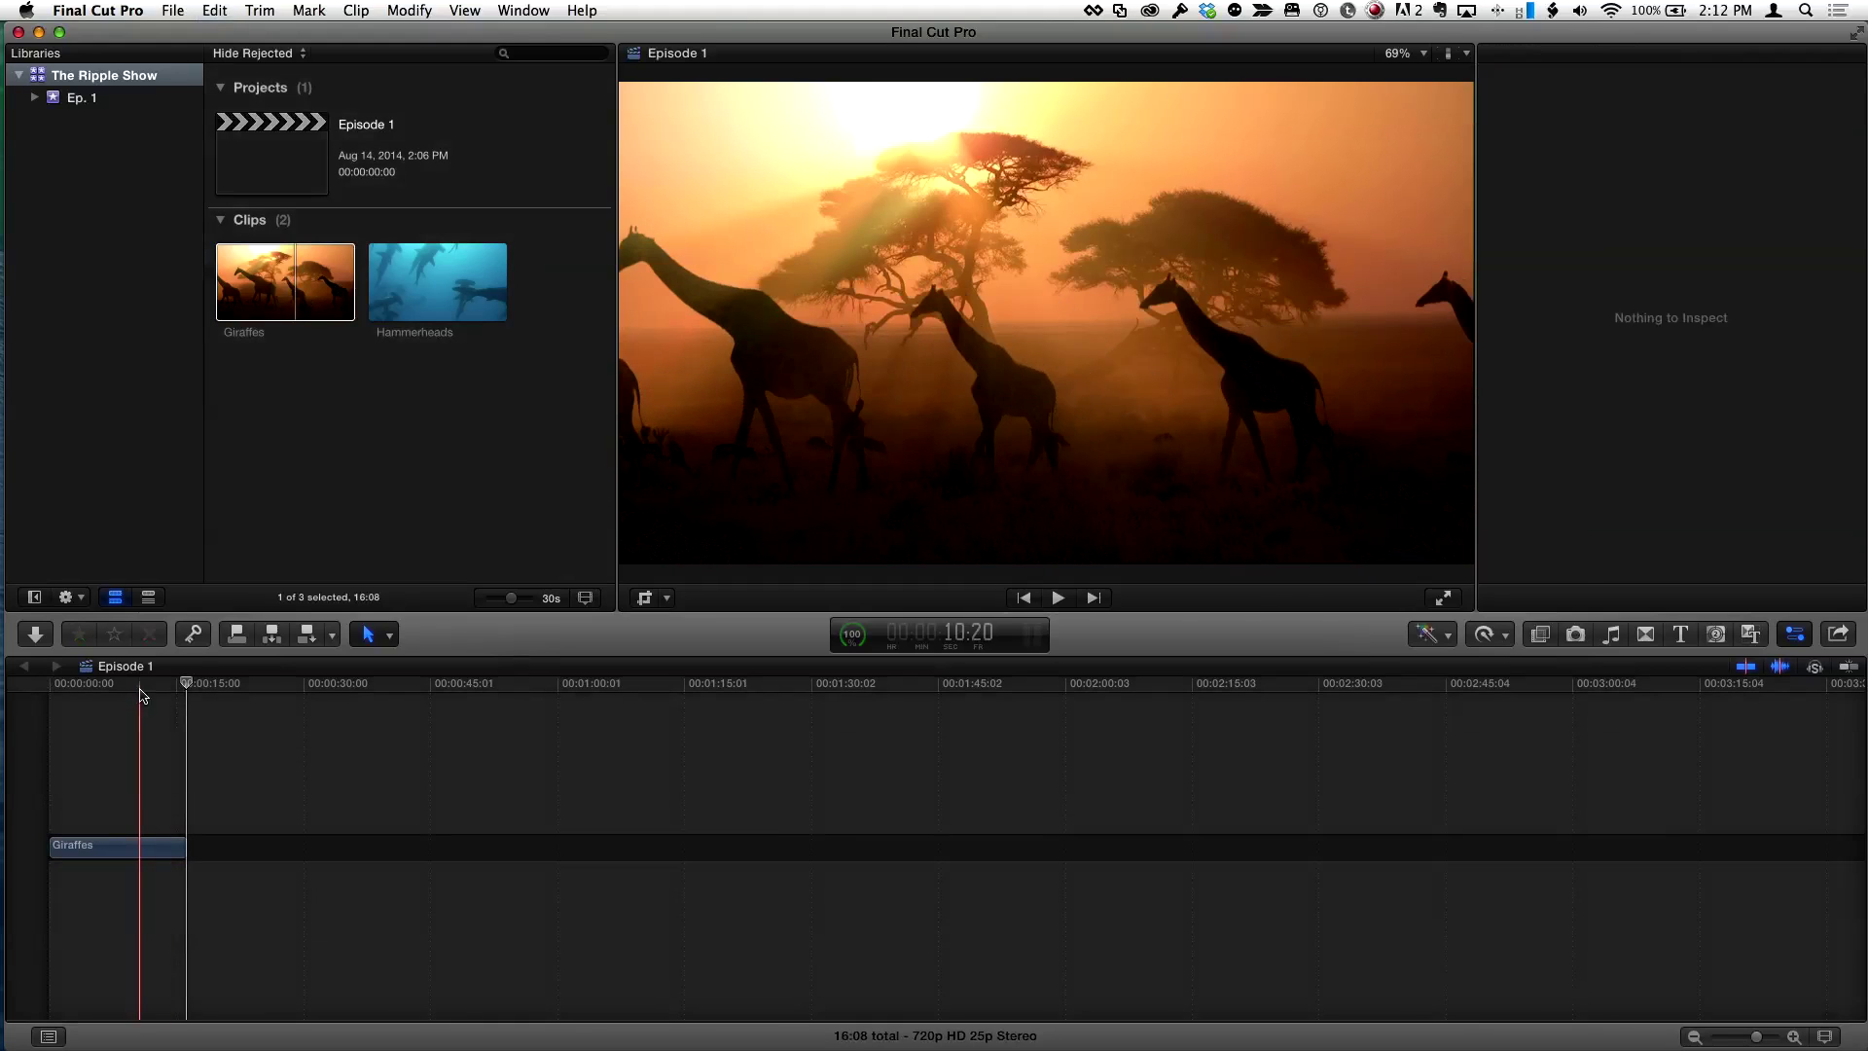
key(shift+z)
click(367, 695)
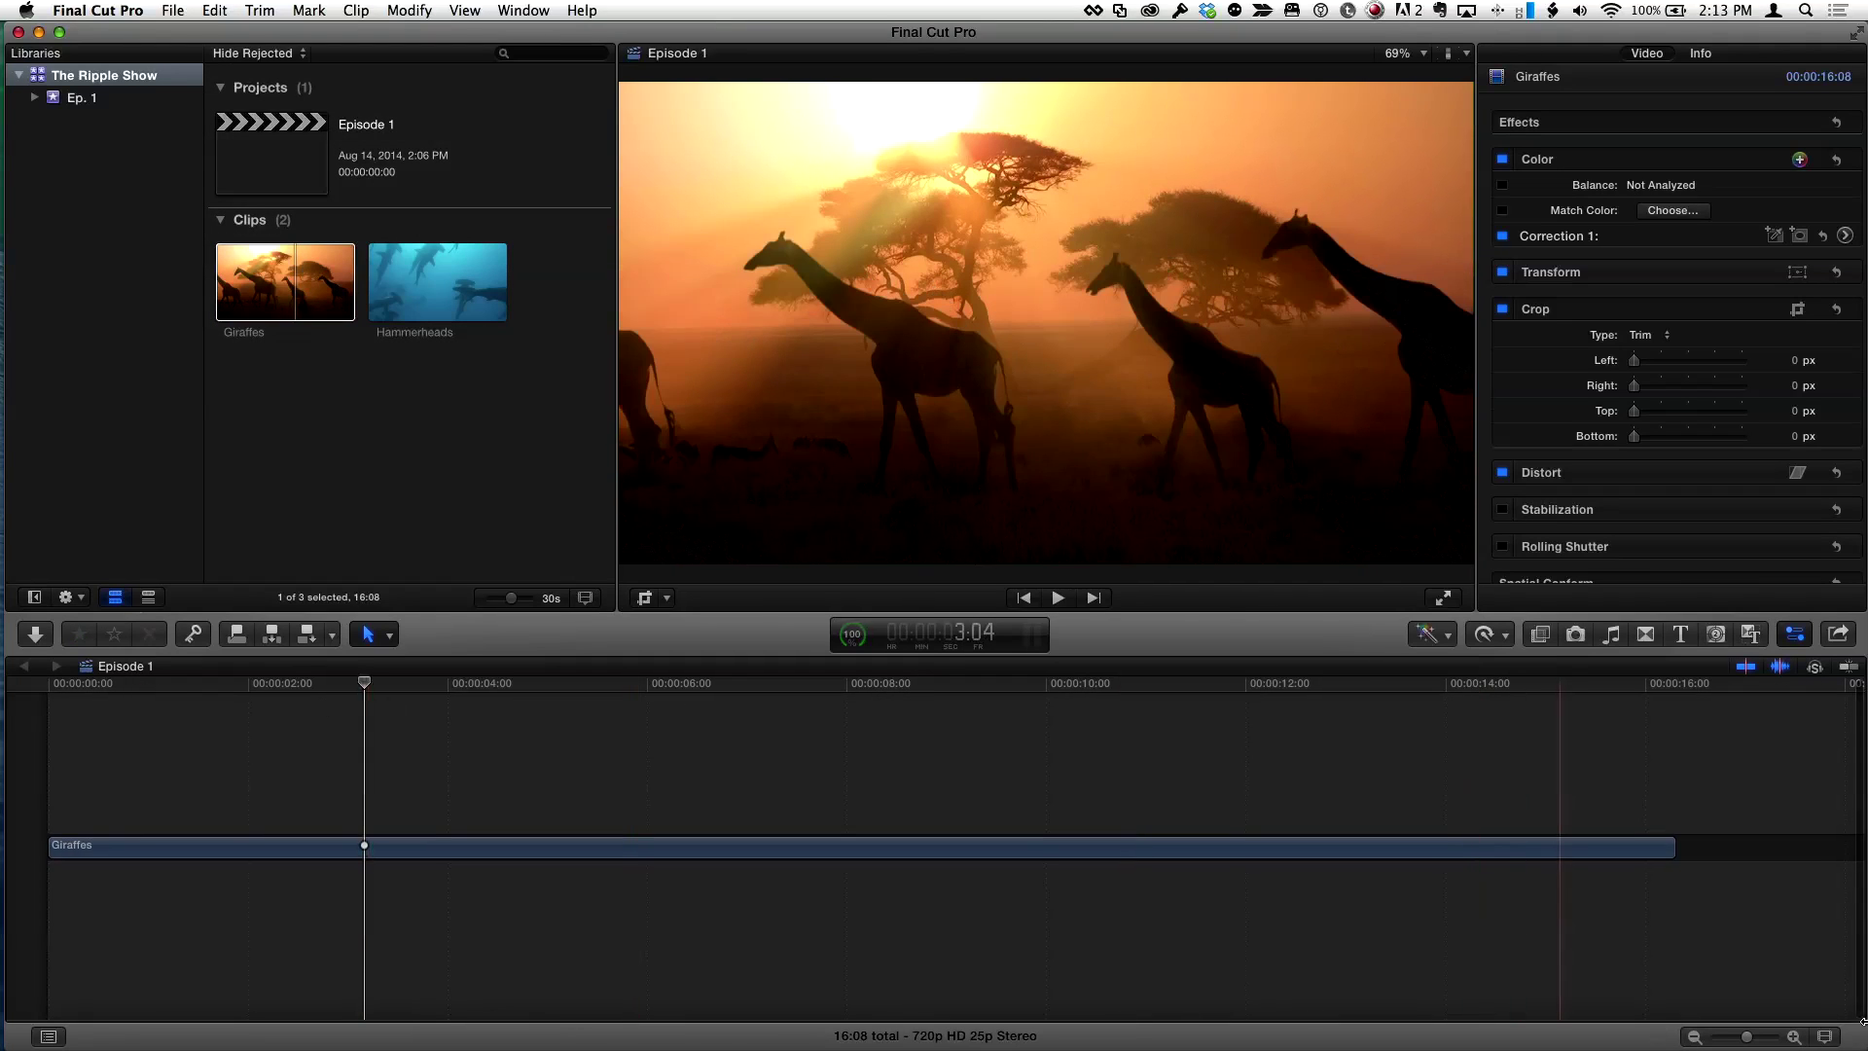
click(1827, 1036)
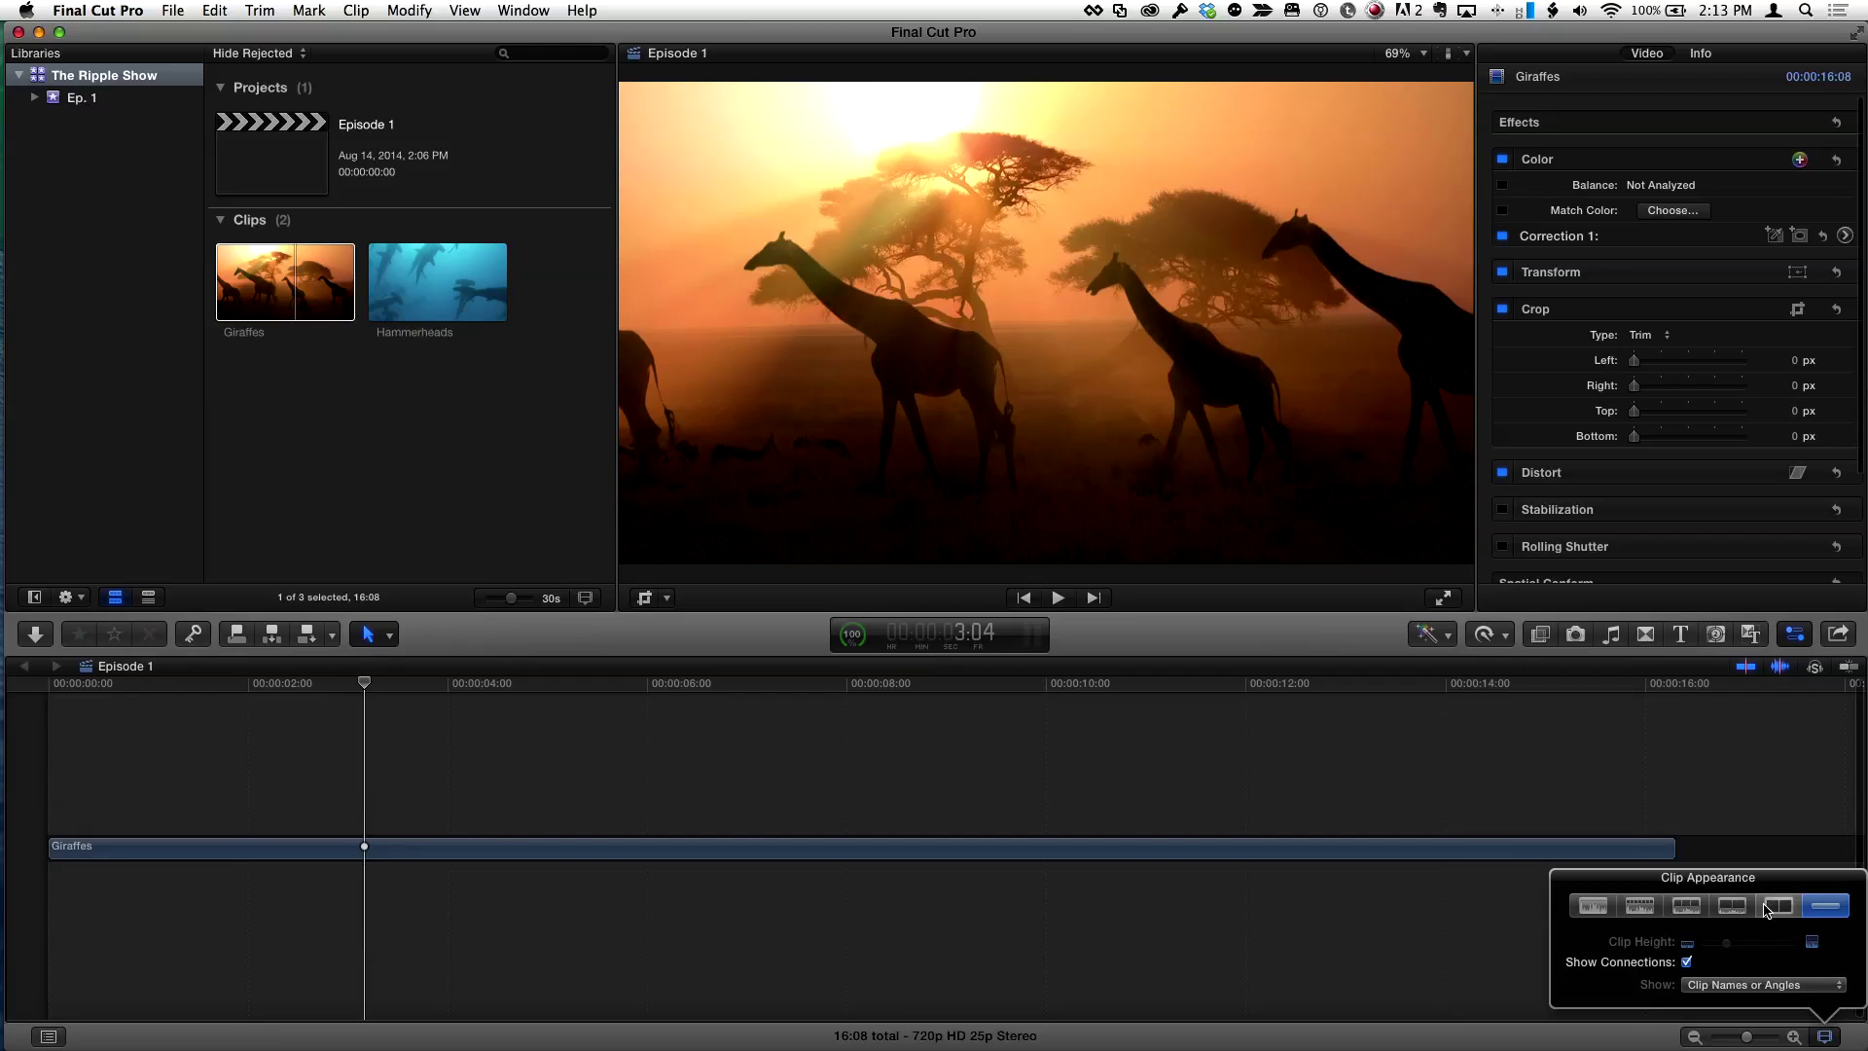
click(1733, 906)
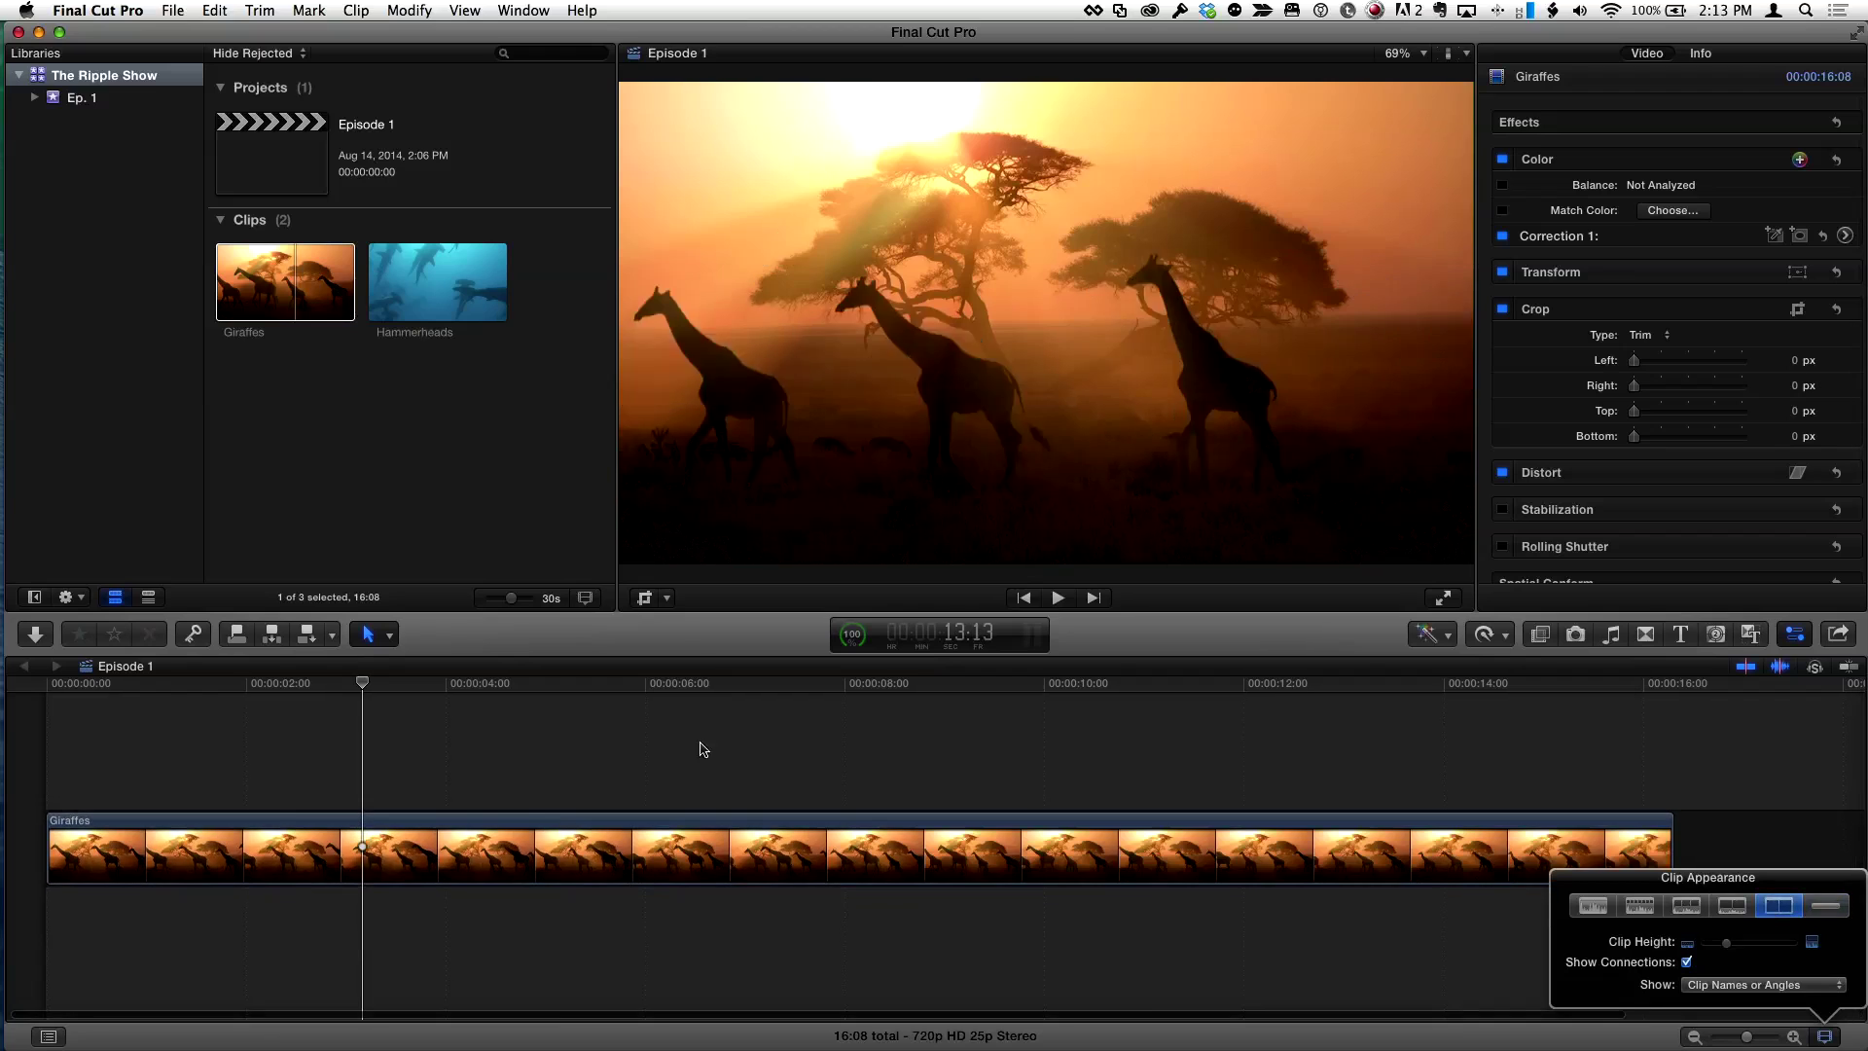
Switch the viewer's playback media to Proxy and return it to Optimized/Original
click(1466, 55)
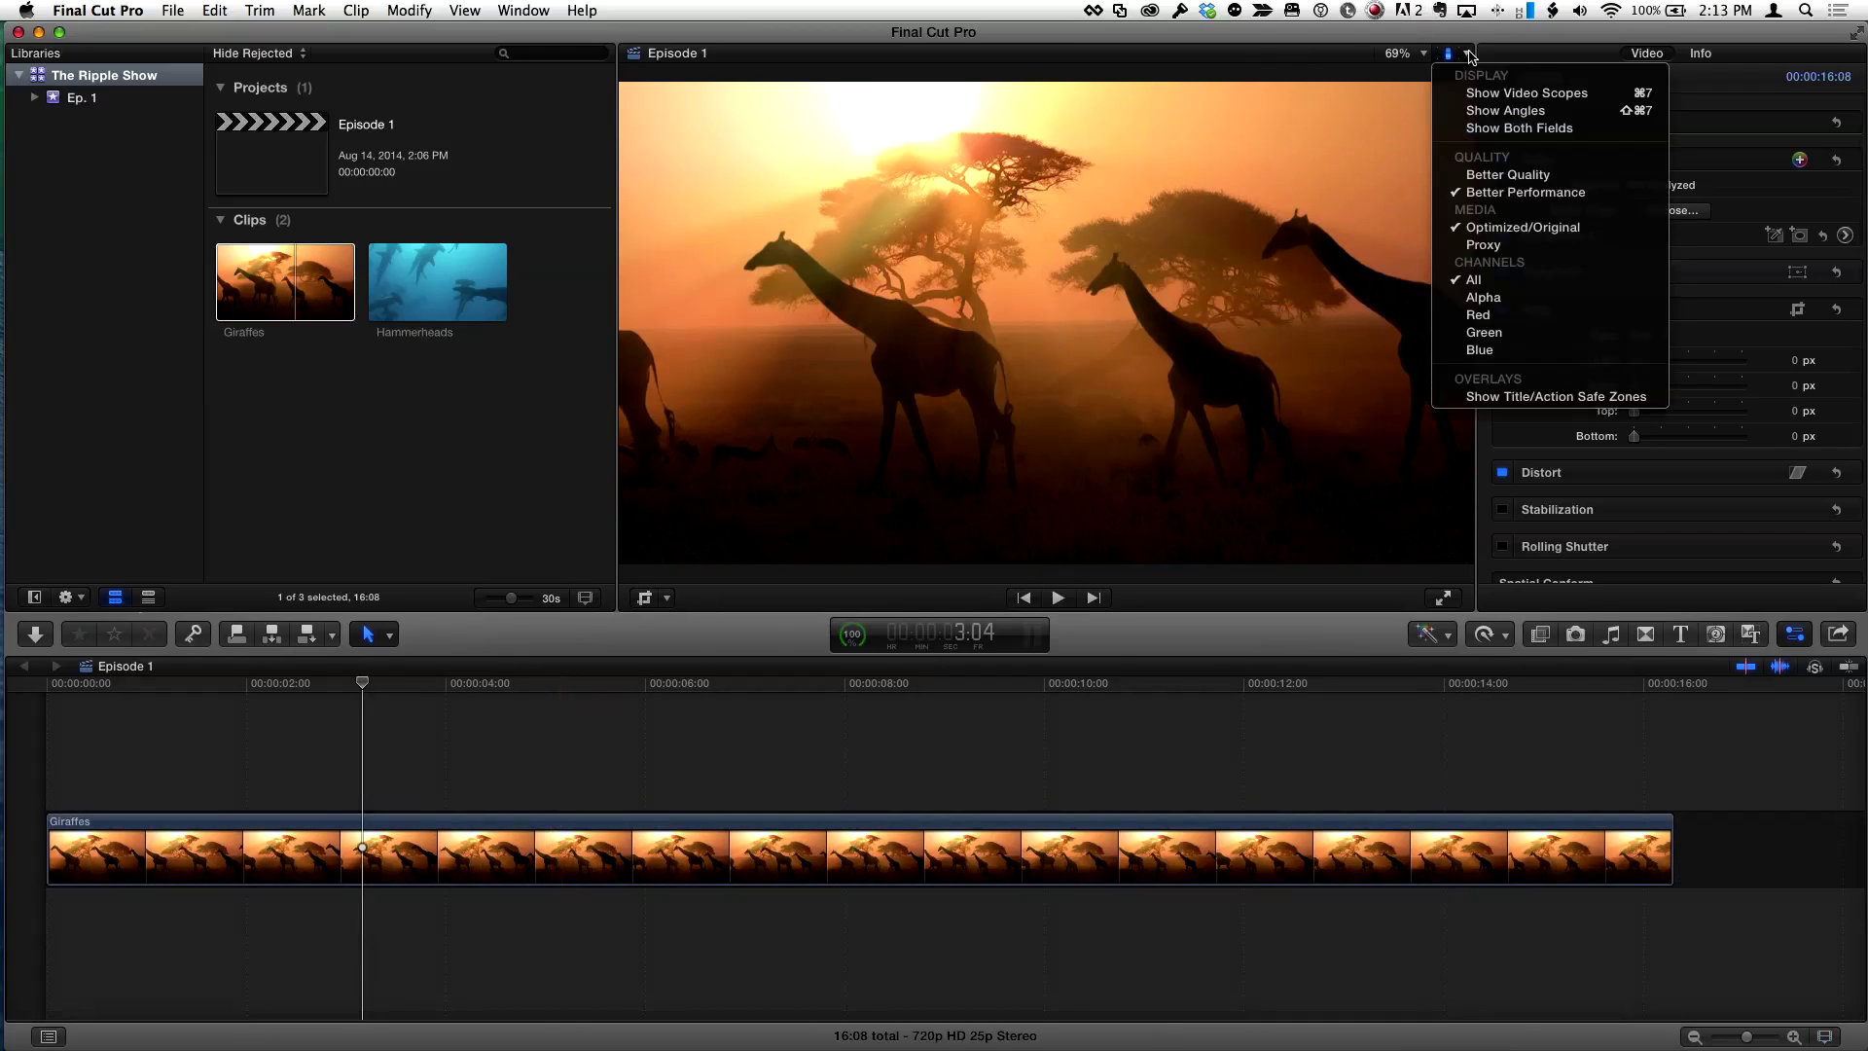
click(1529, 251)
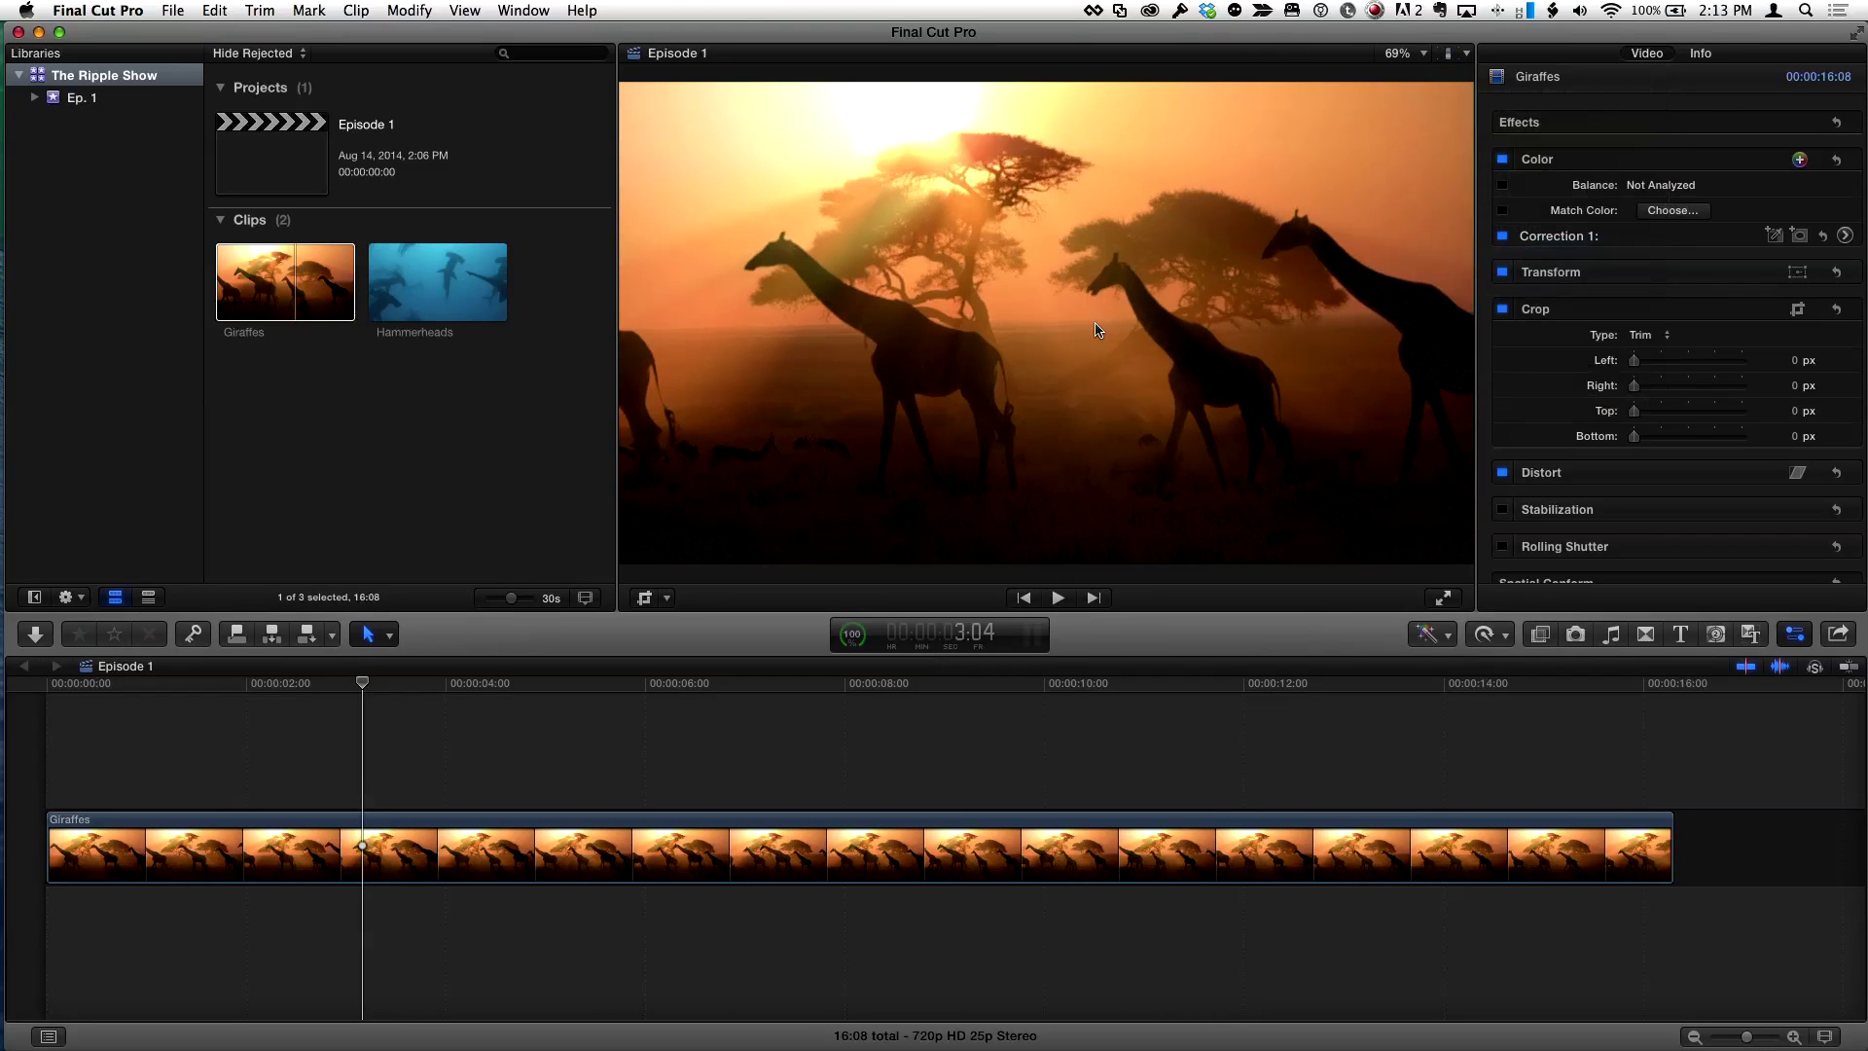
click(1466, 56)
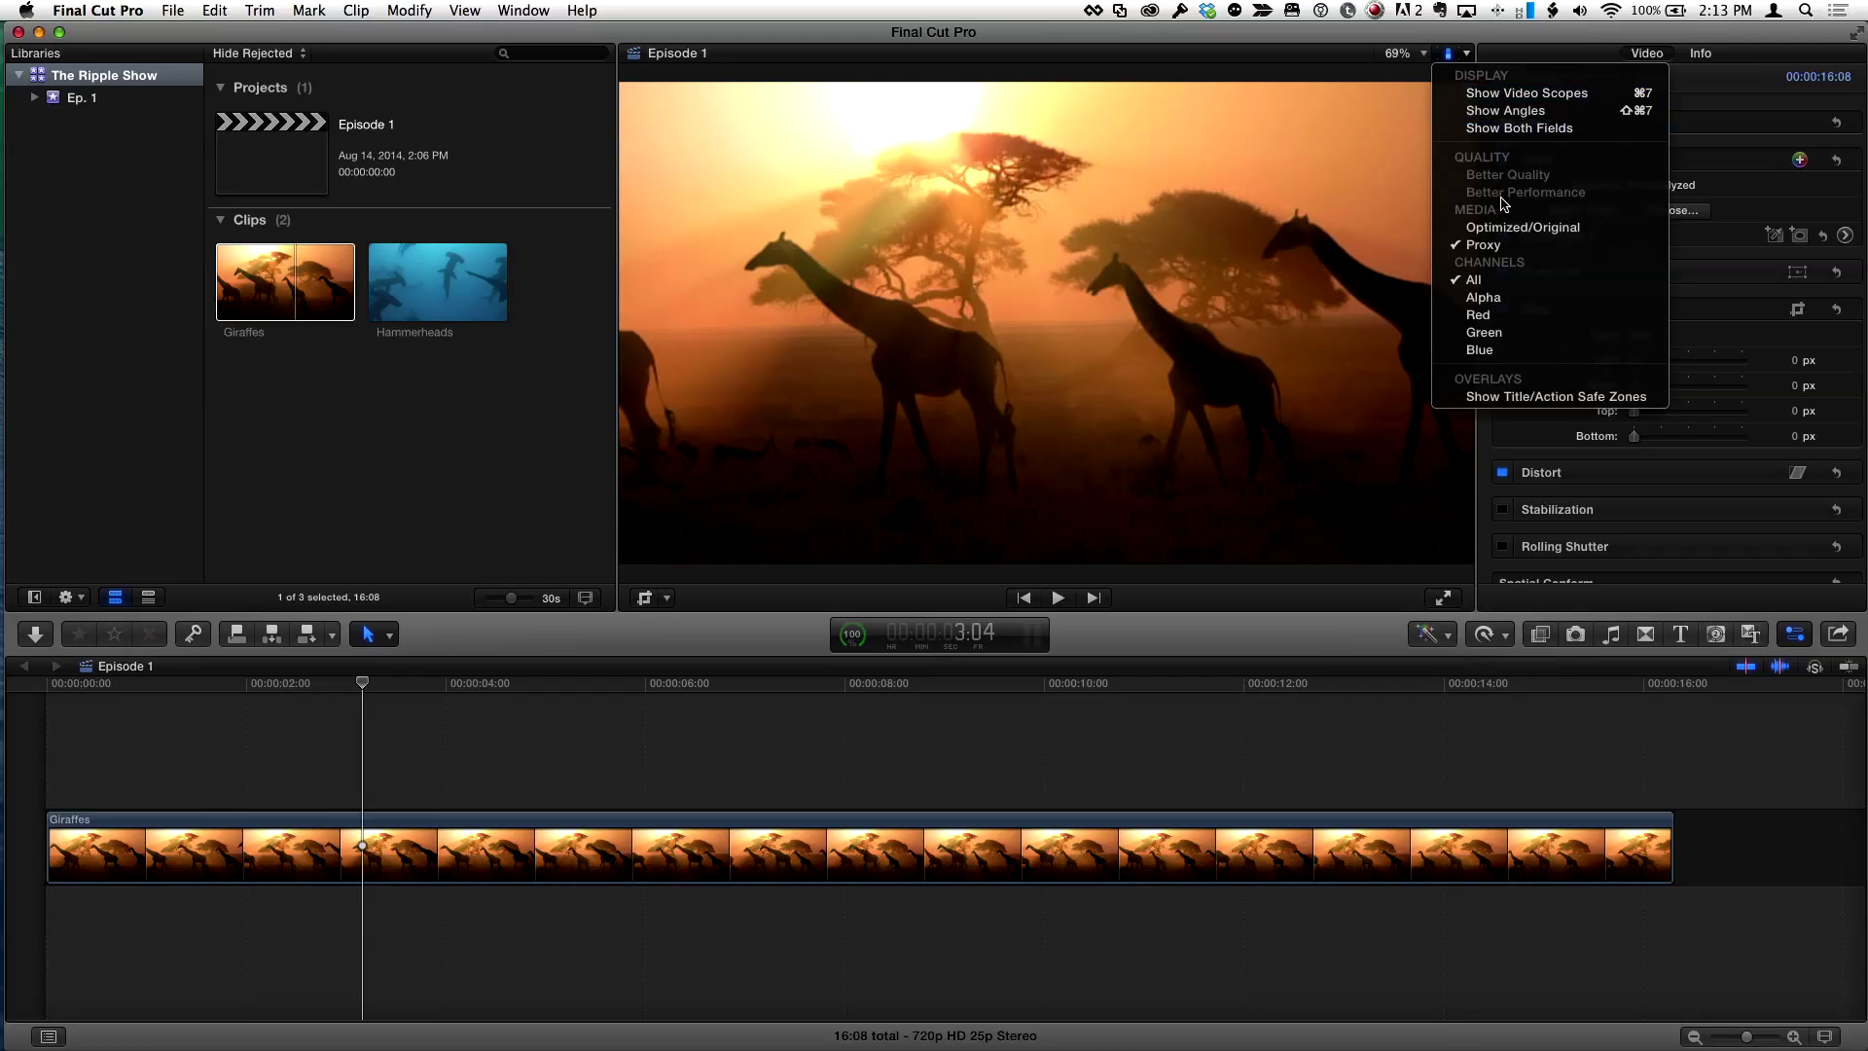
click(1515, 230)
Delete the generated proxy media of event Ep. 1, leaving render files and optimized media out of the deletion
click(407, 388)
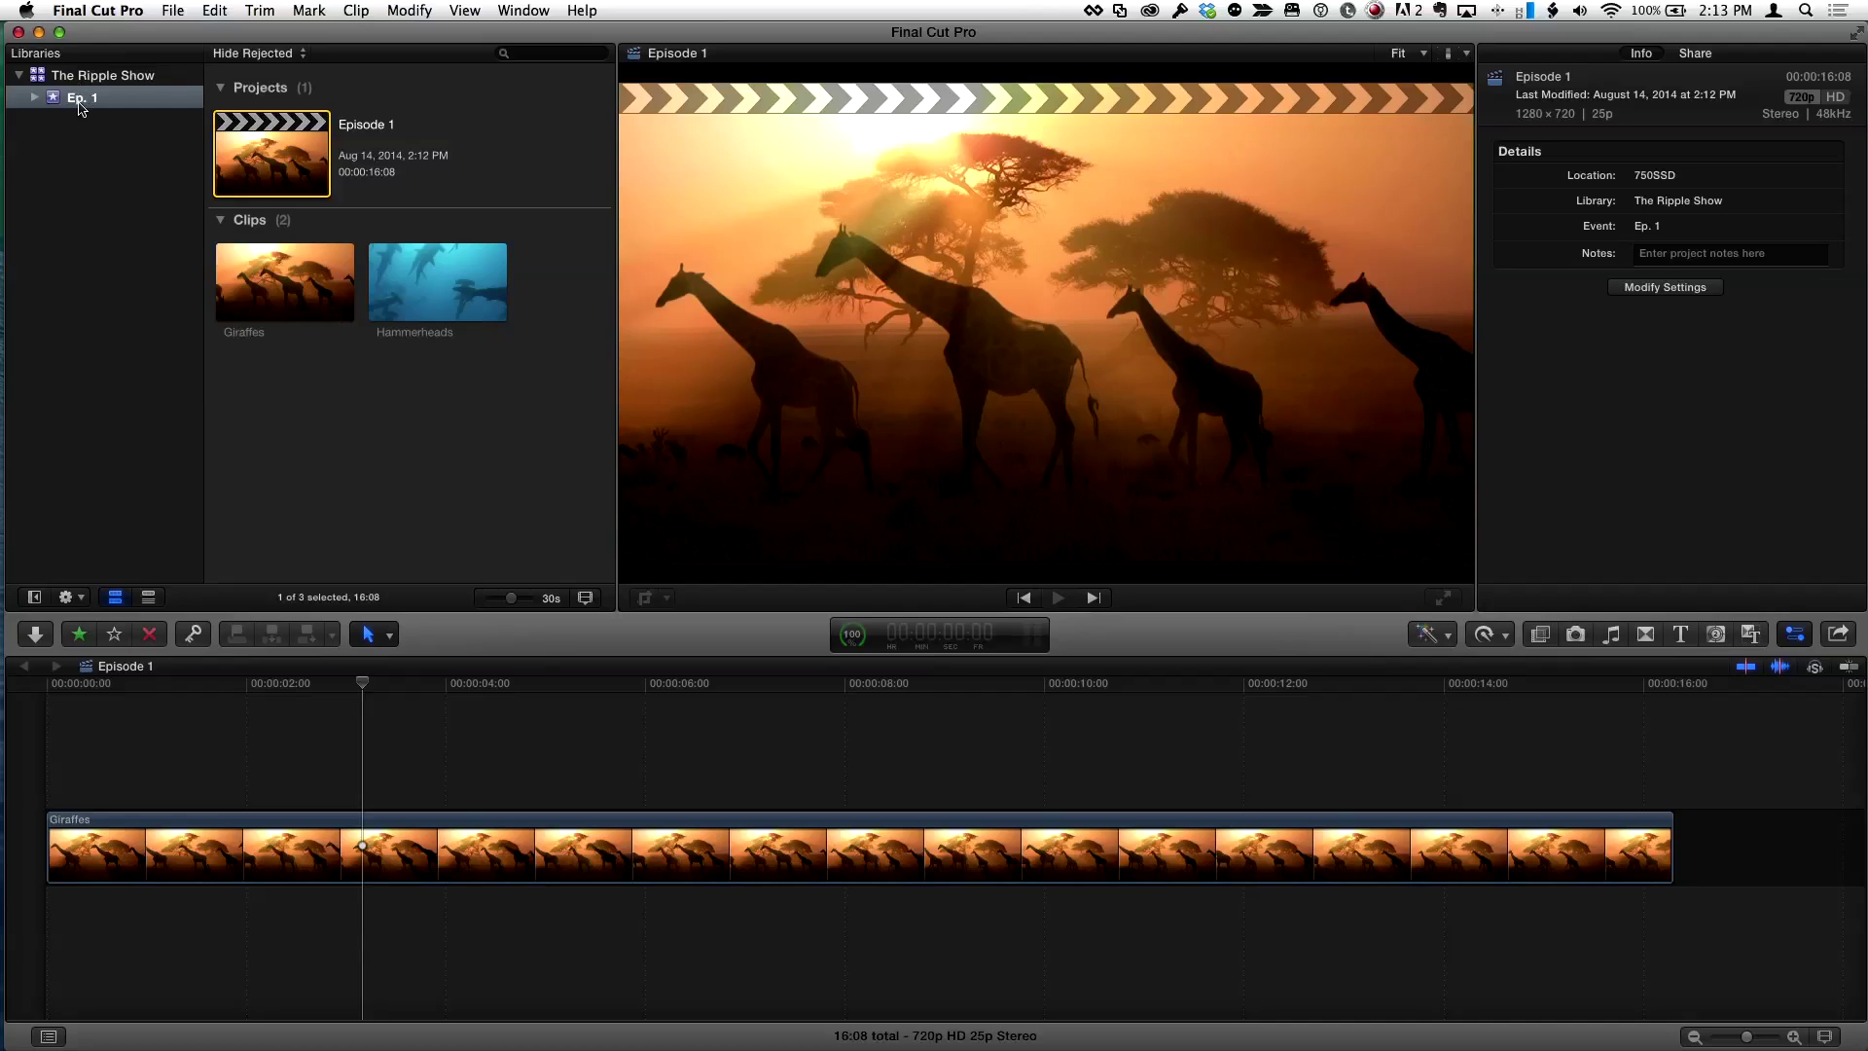
click(79, 103)
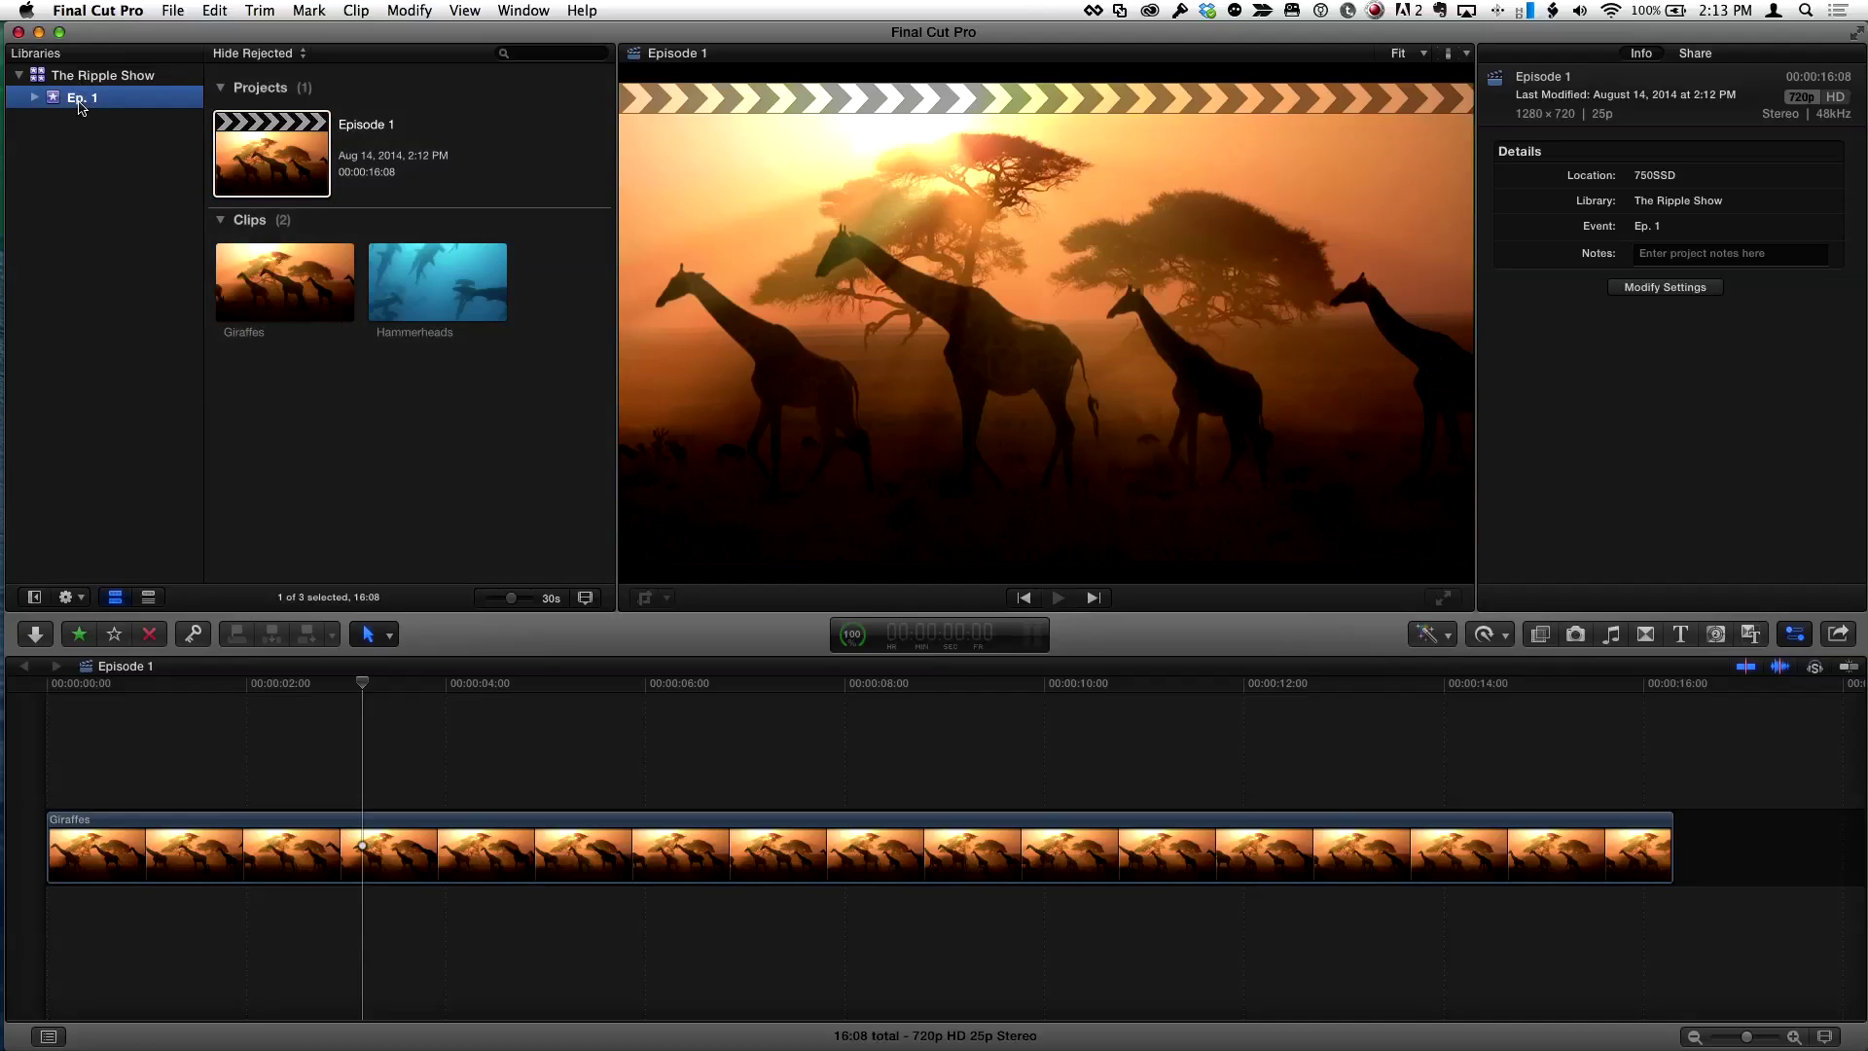
click(179, 12)
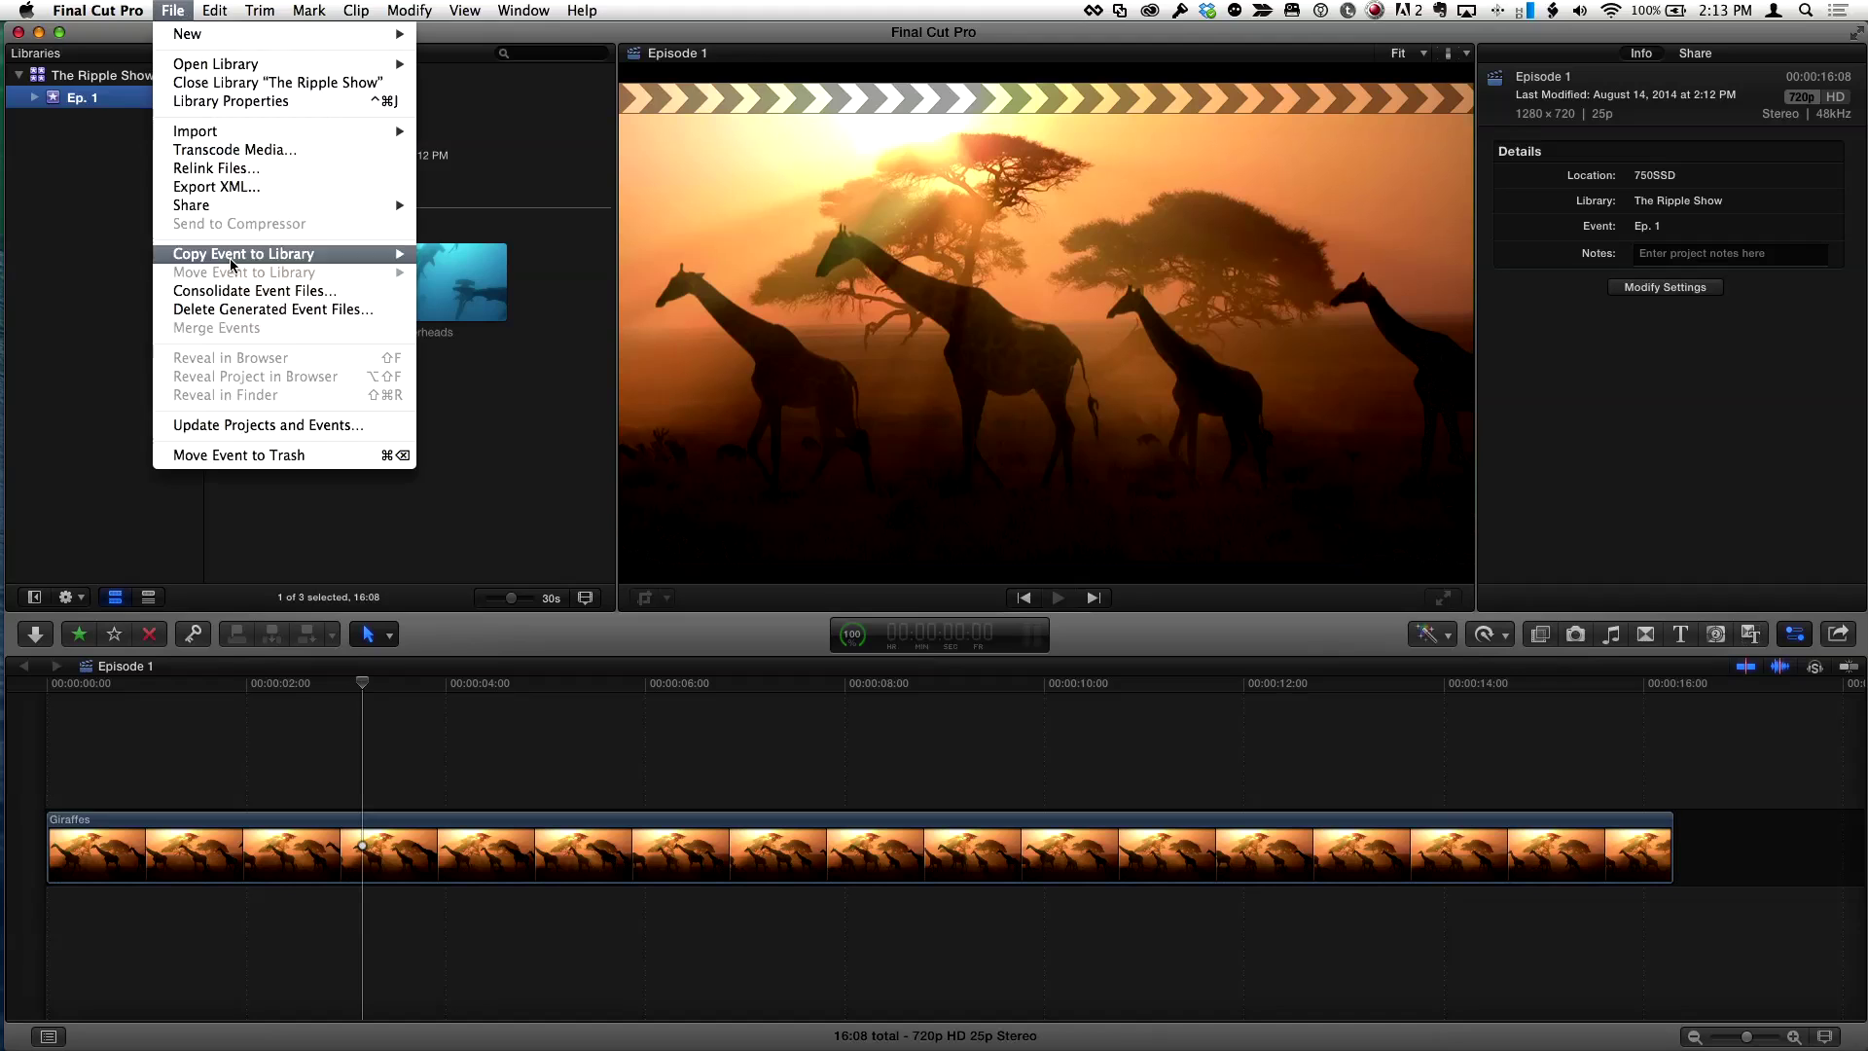
click(252, 313)
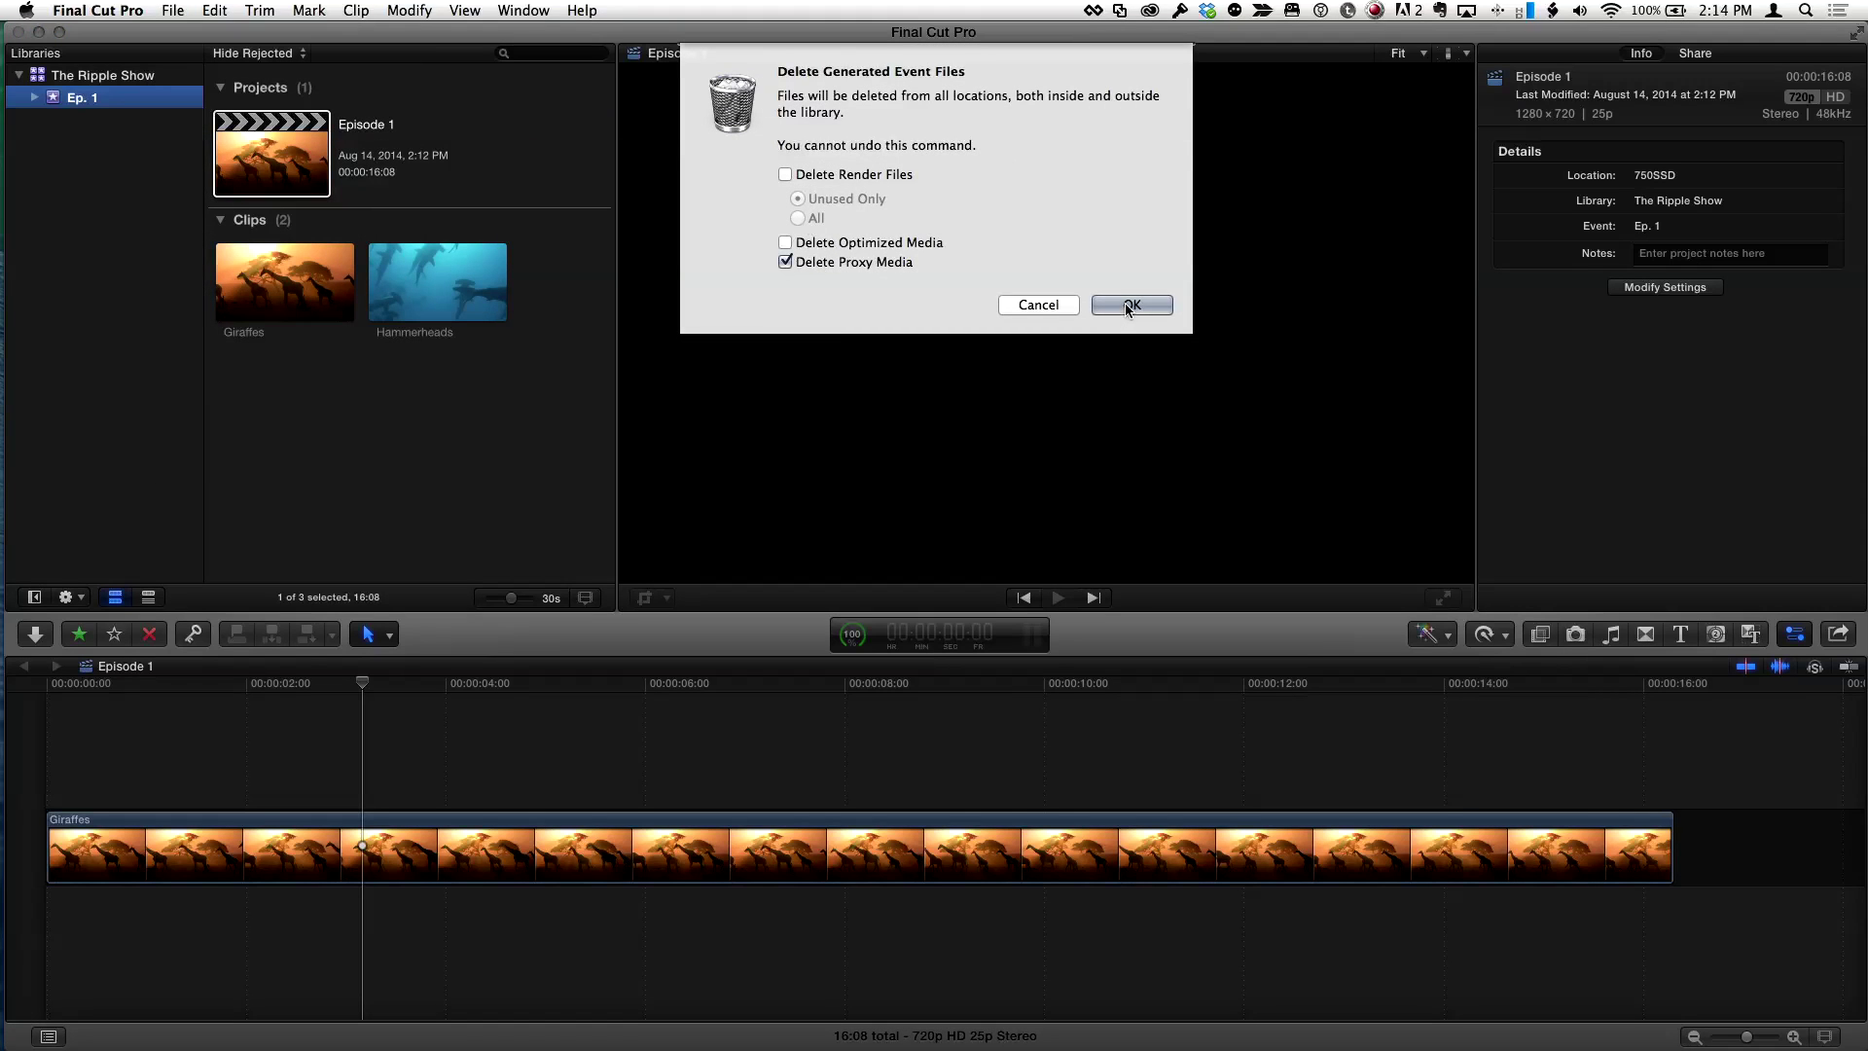
click(1129, 304)
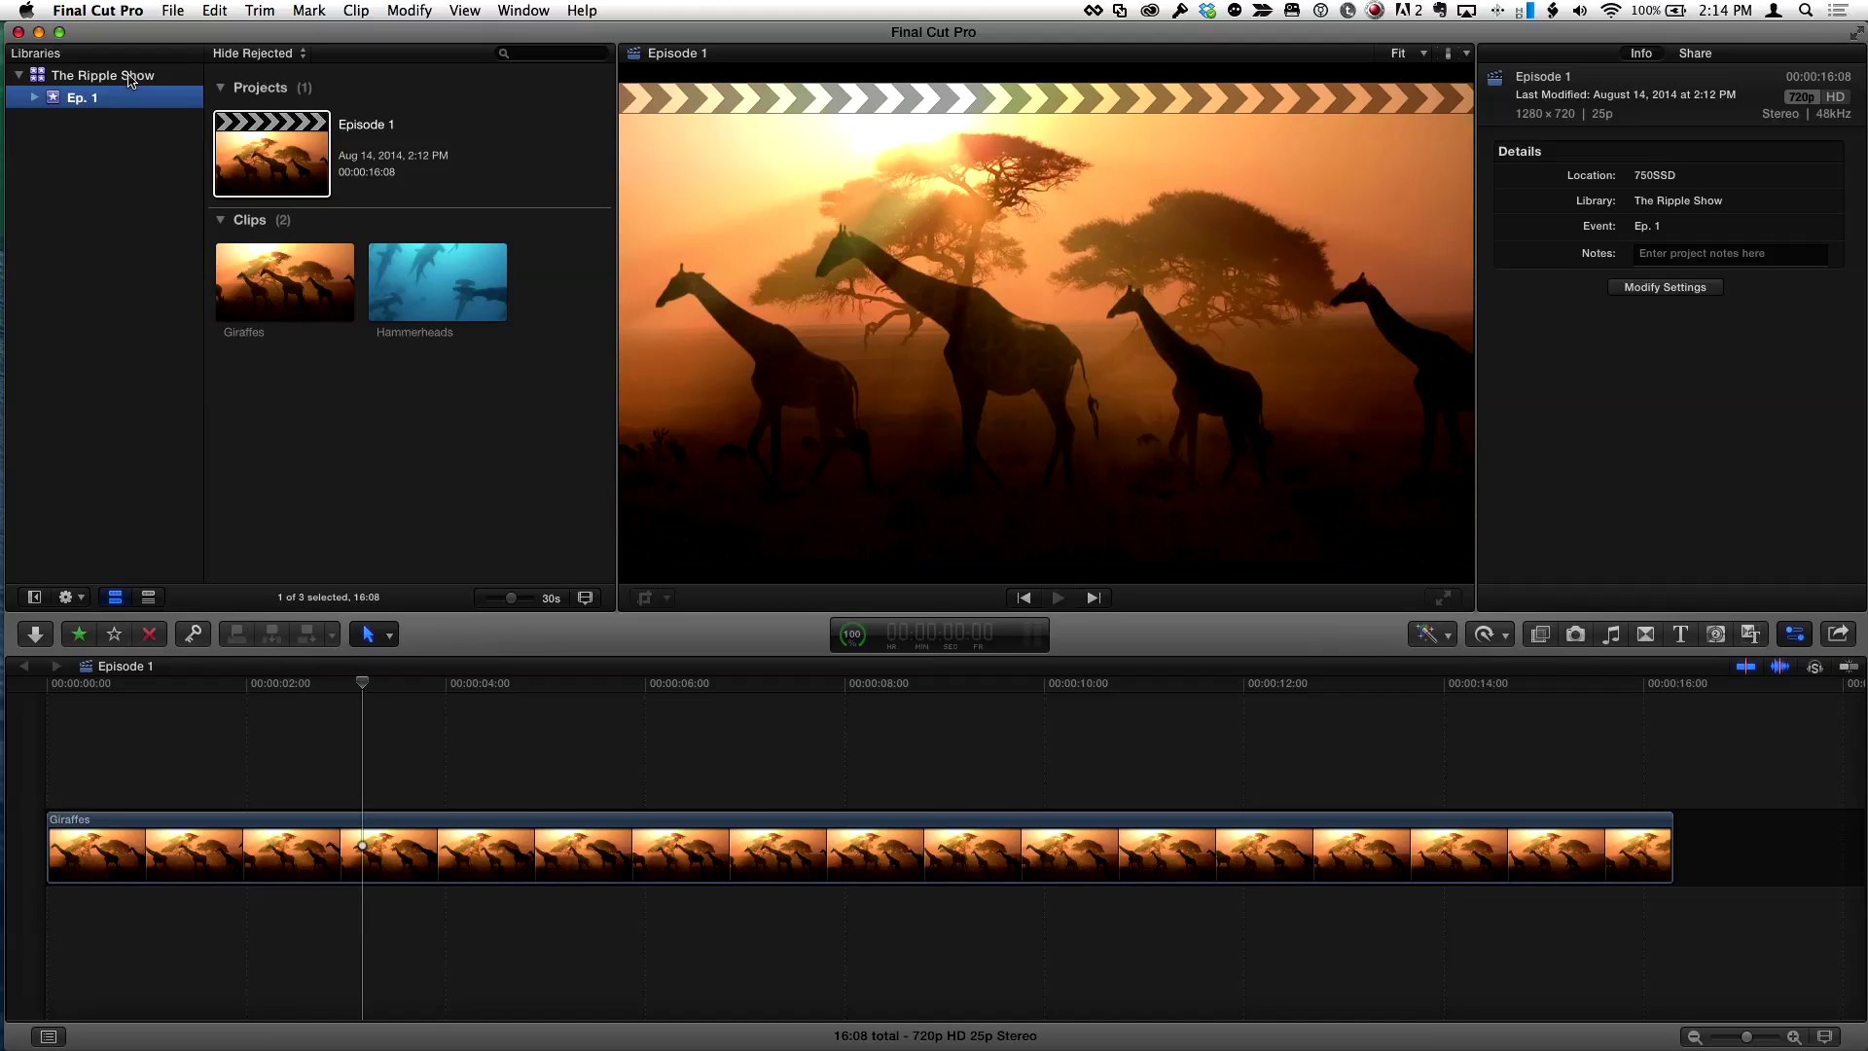
Set the media storage location of The Ripple Show library to the Transcend drive, keeping cache and backup locations as they are
click(130, 78)
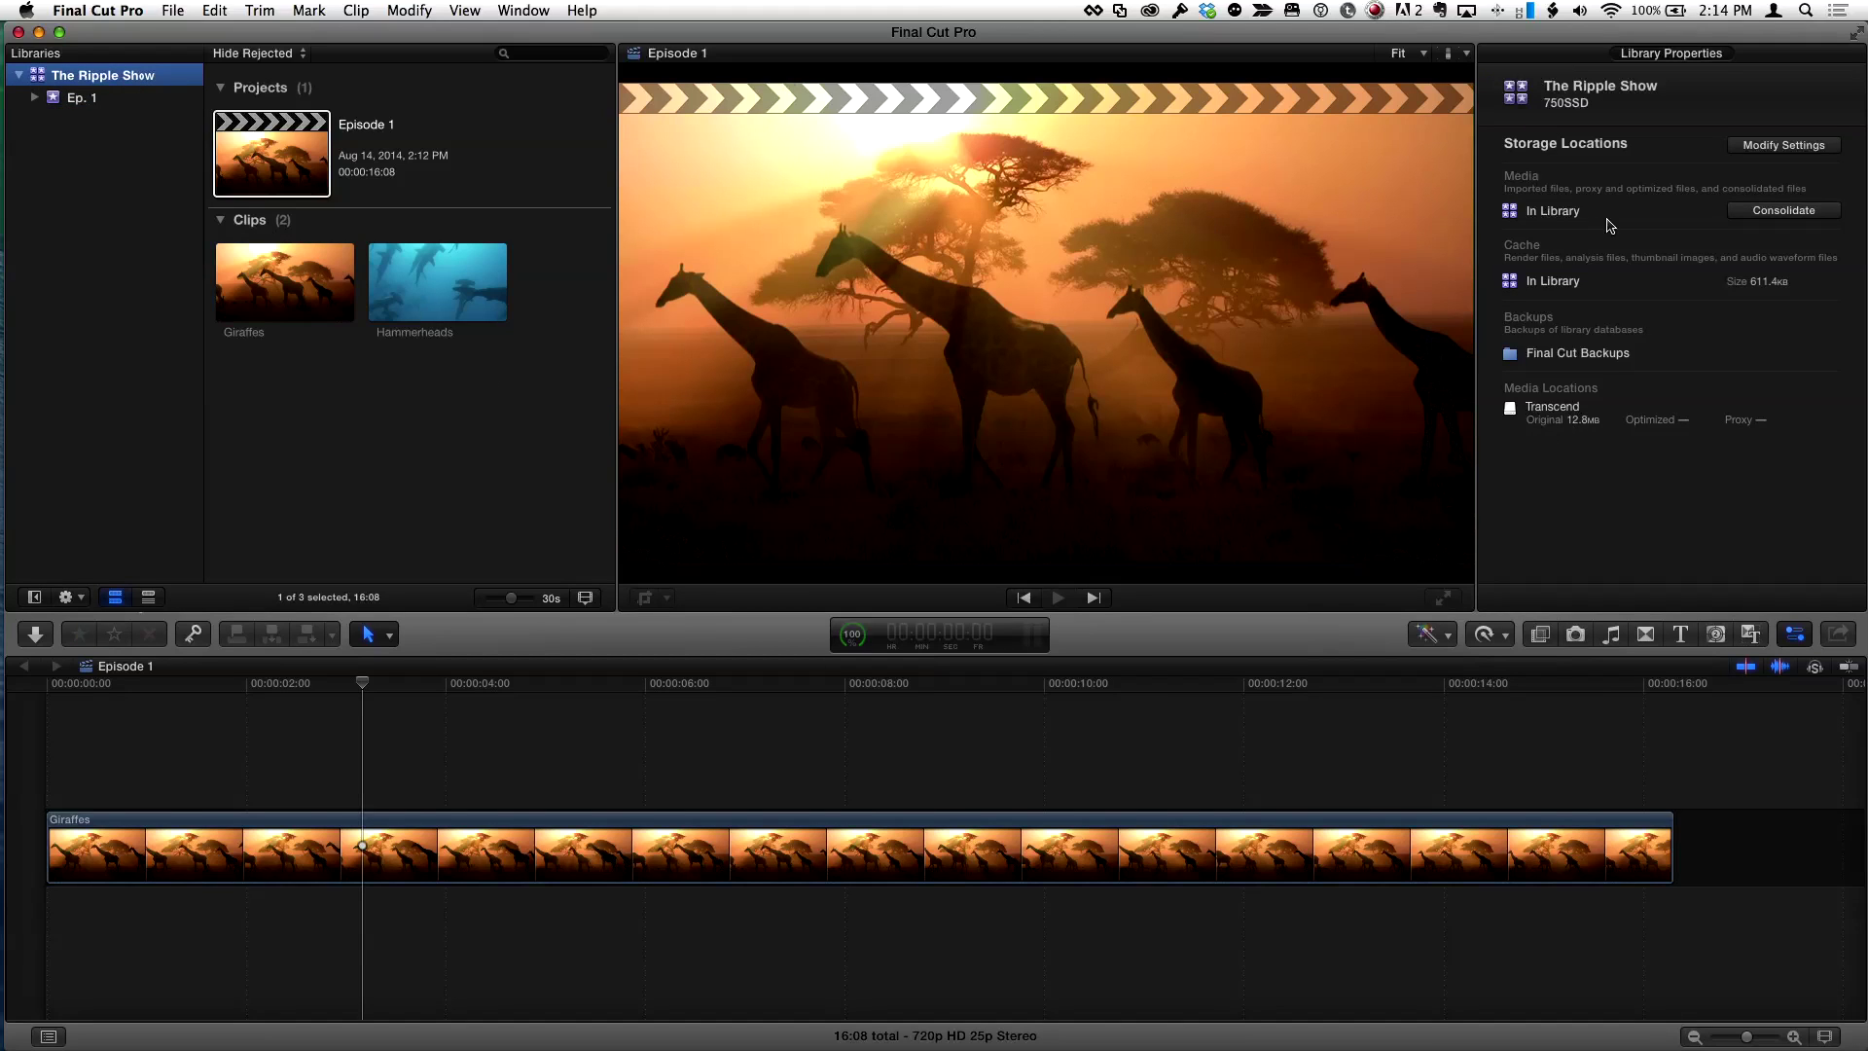
click(1796, 151)
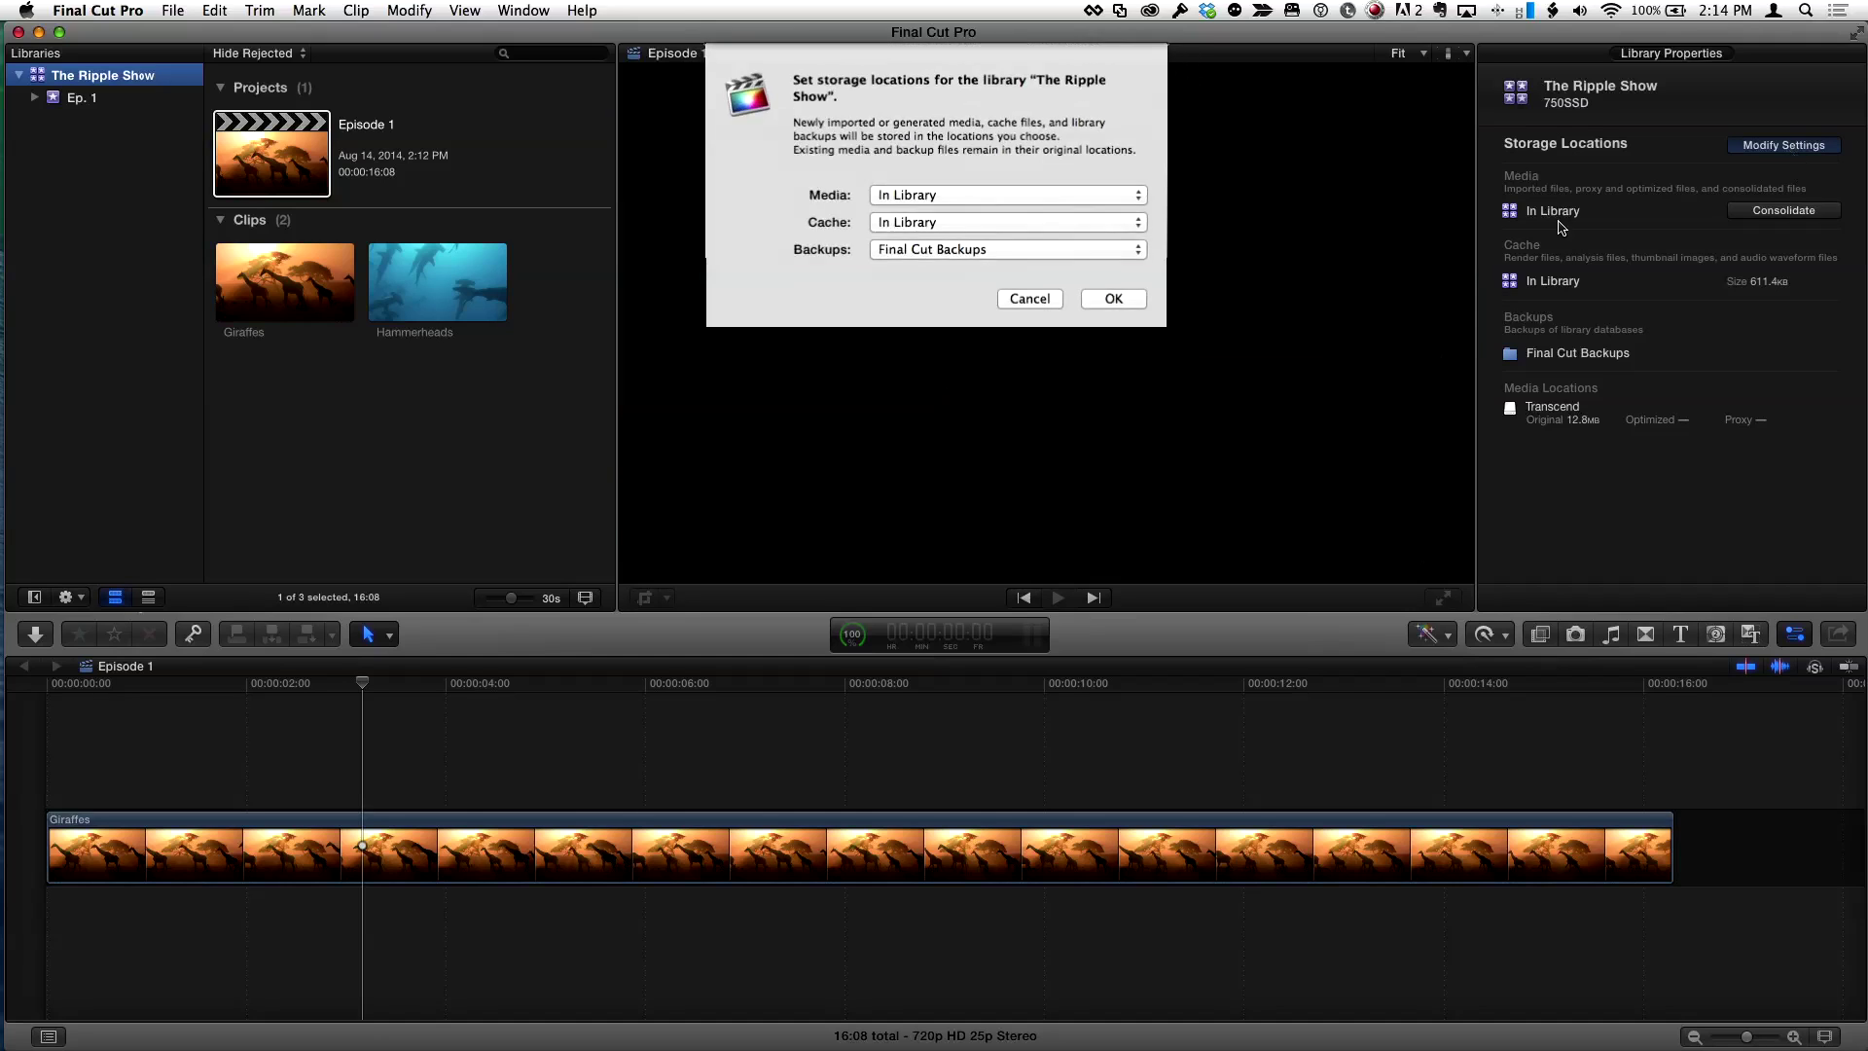
click(963, 201)
click(953, 231)
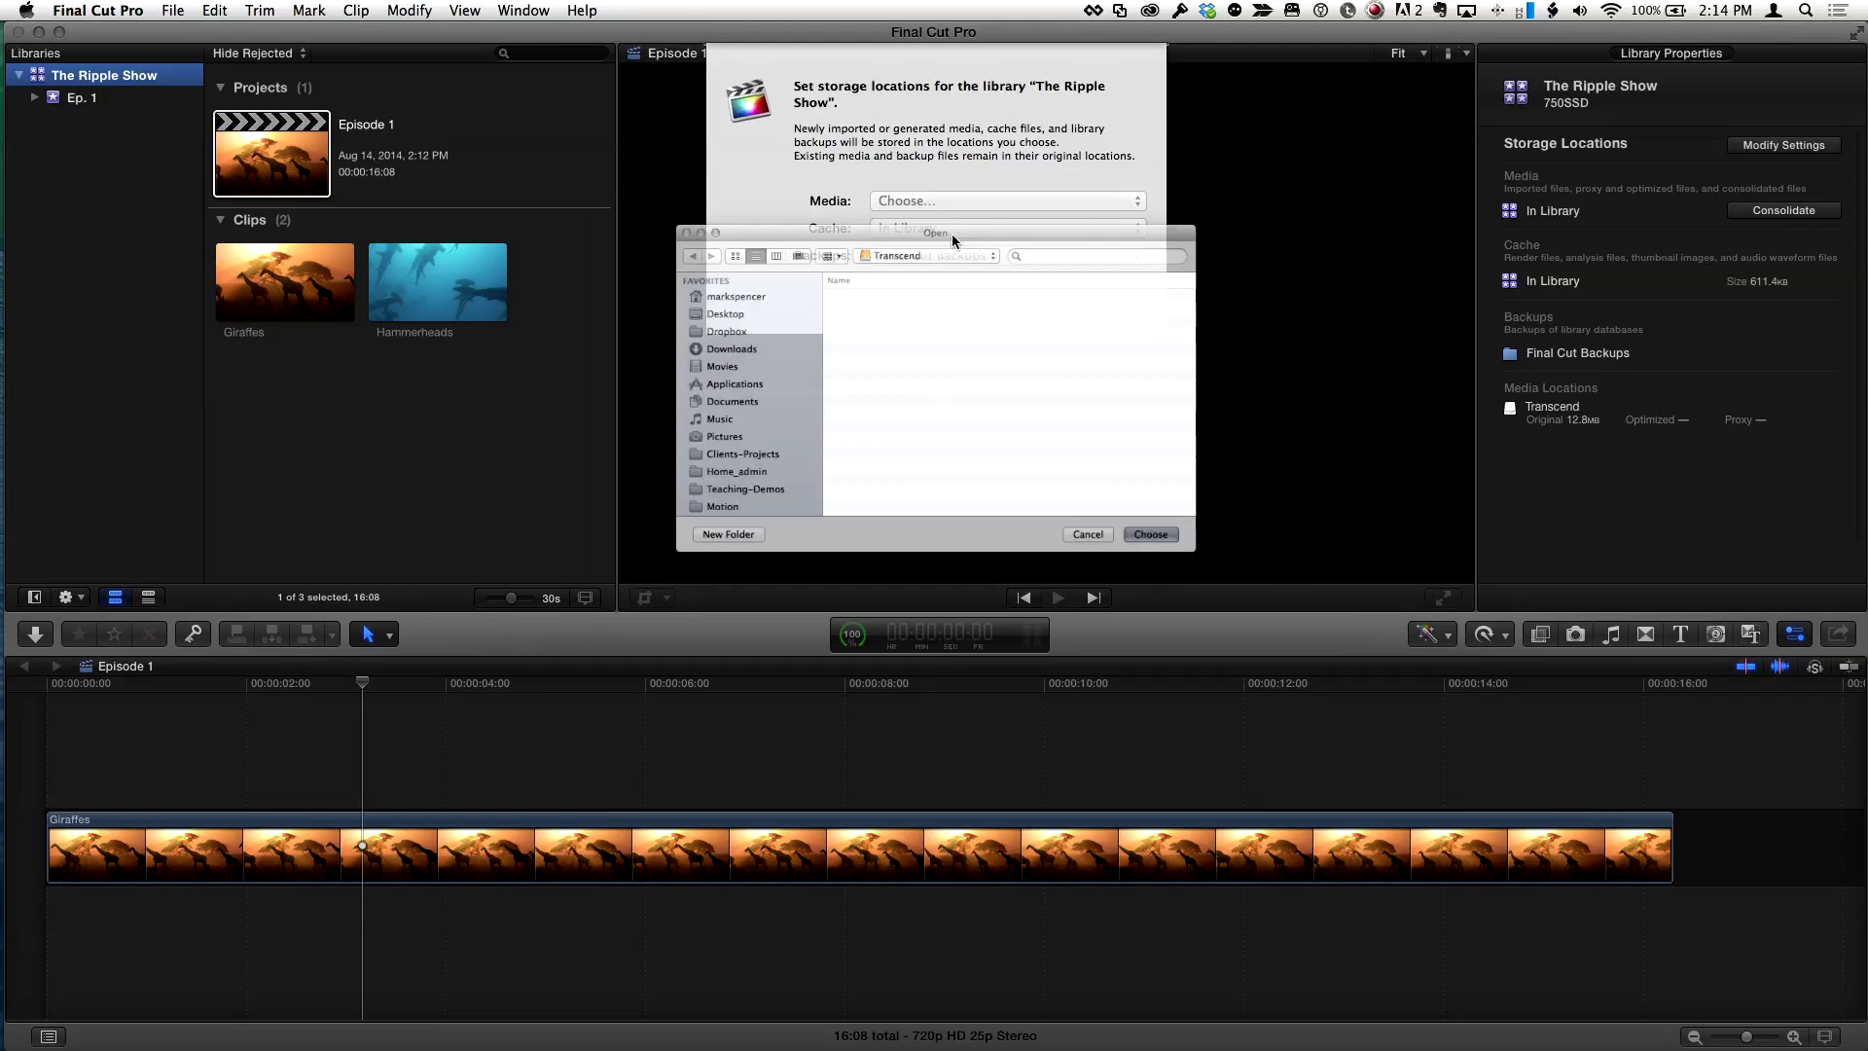
scroll(704, 489, down, 5)
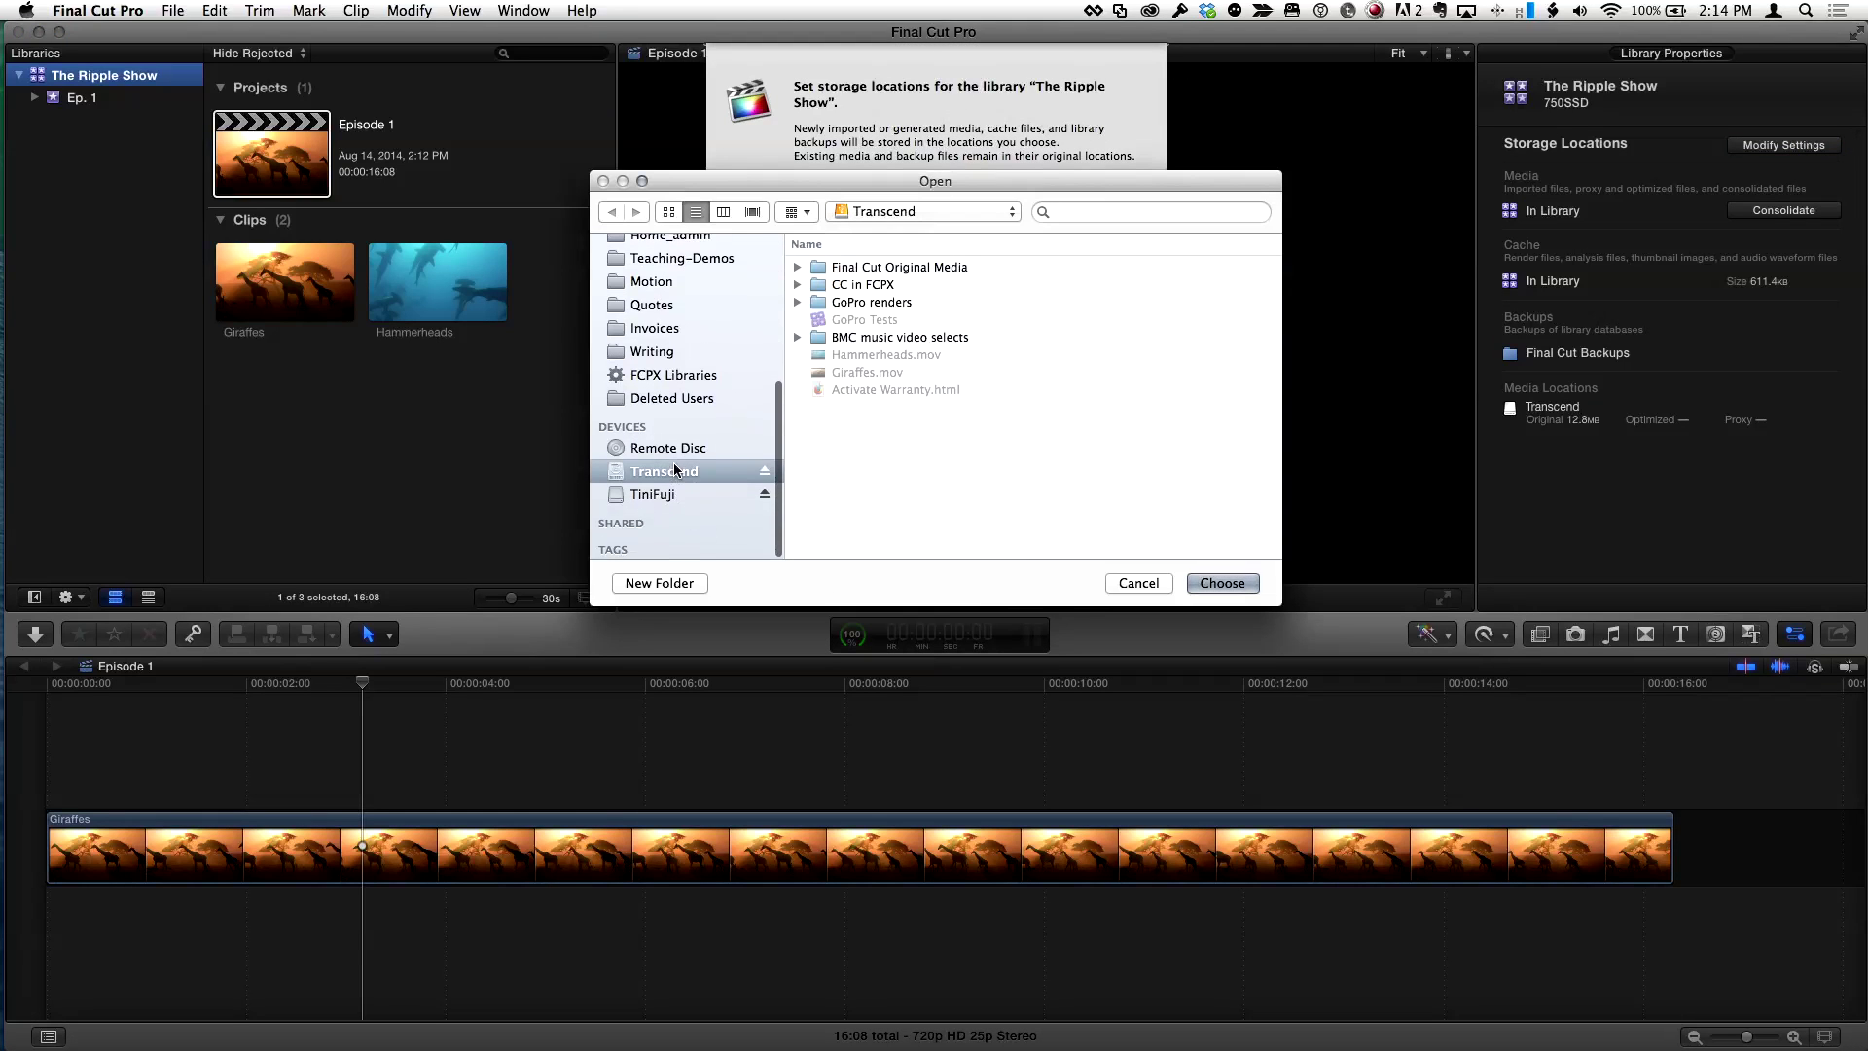
click(1222, 583)
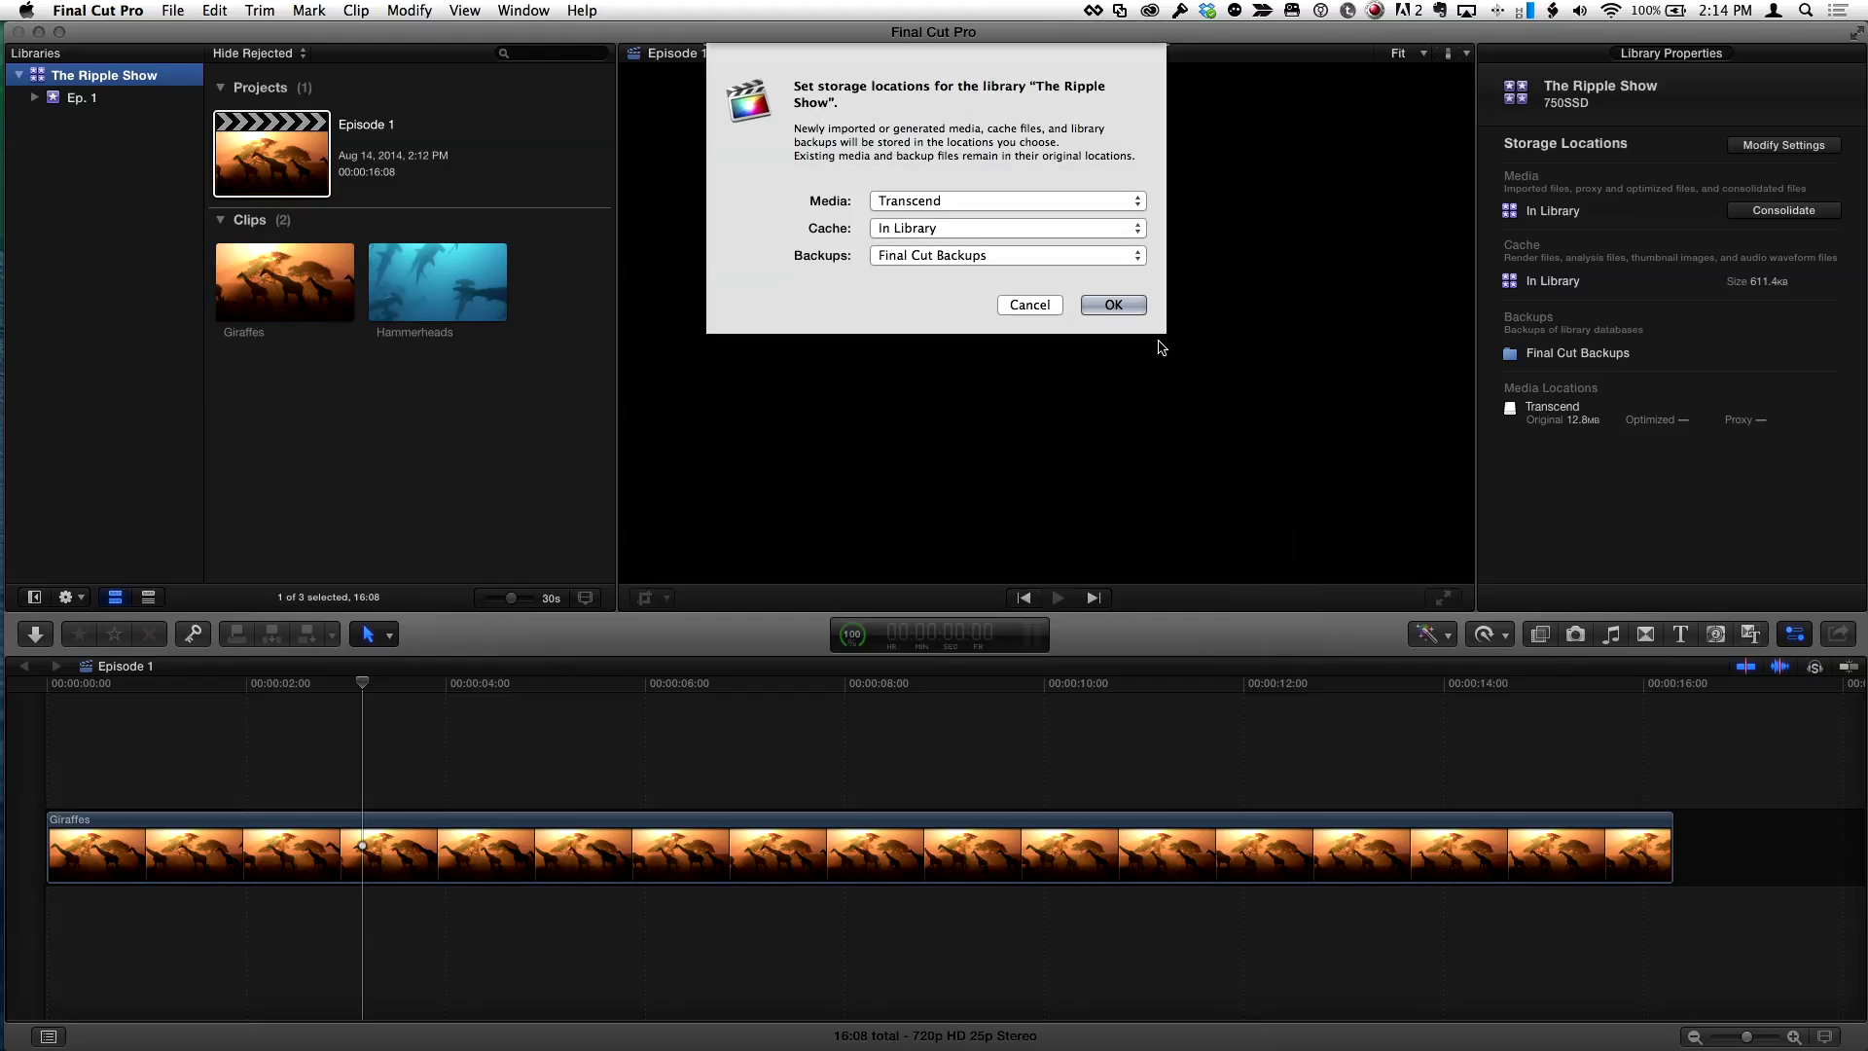
click(1113, 304)
Transcode the Giraffes and Hammerheads clips to proxy media and select the library to check its media locations
drag(496, 384, 219, 245)
click(174, 11)
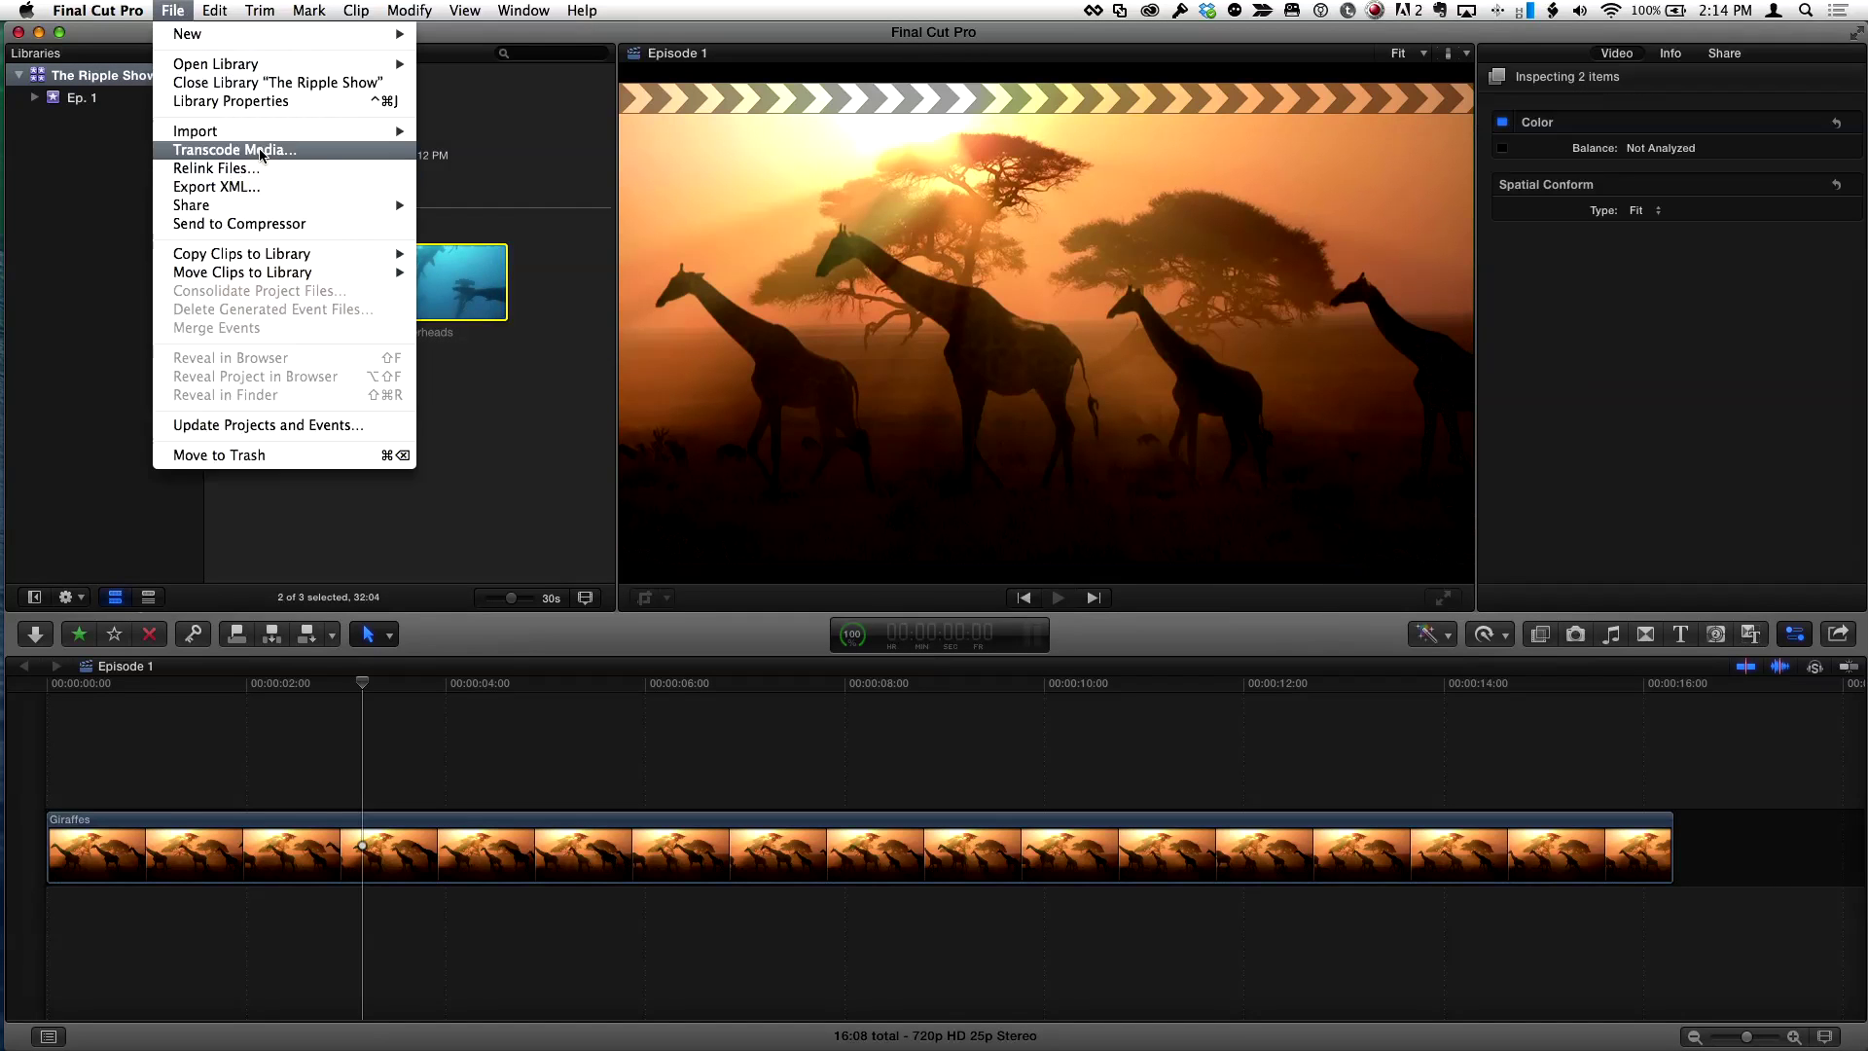
click(261, 151)
click(1109, 184)
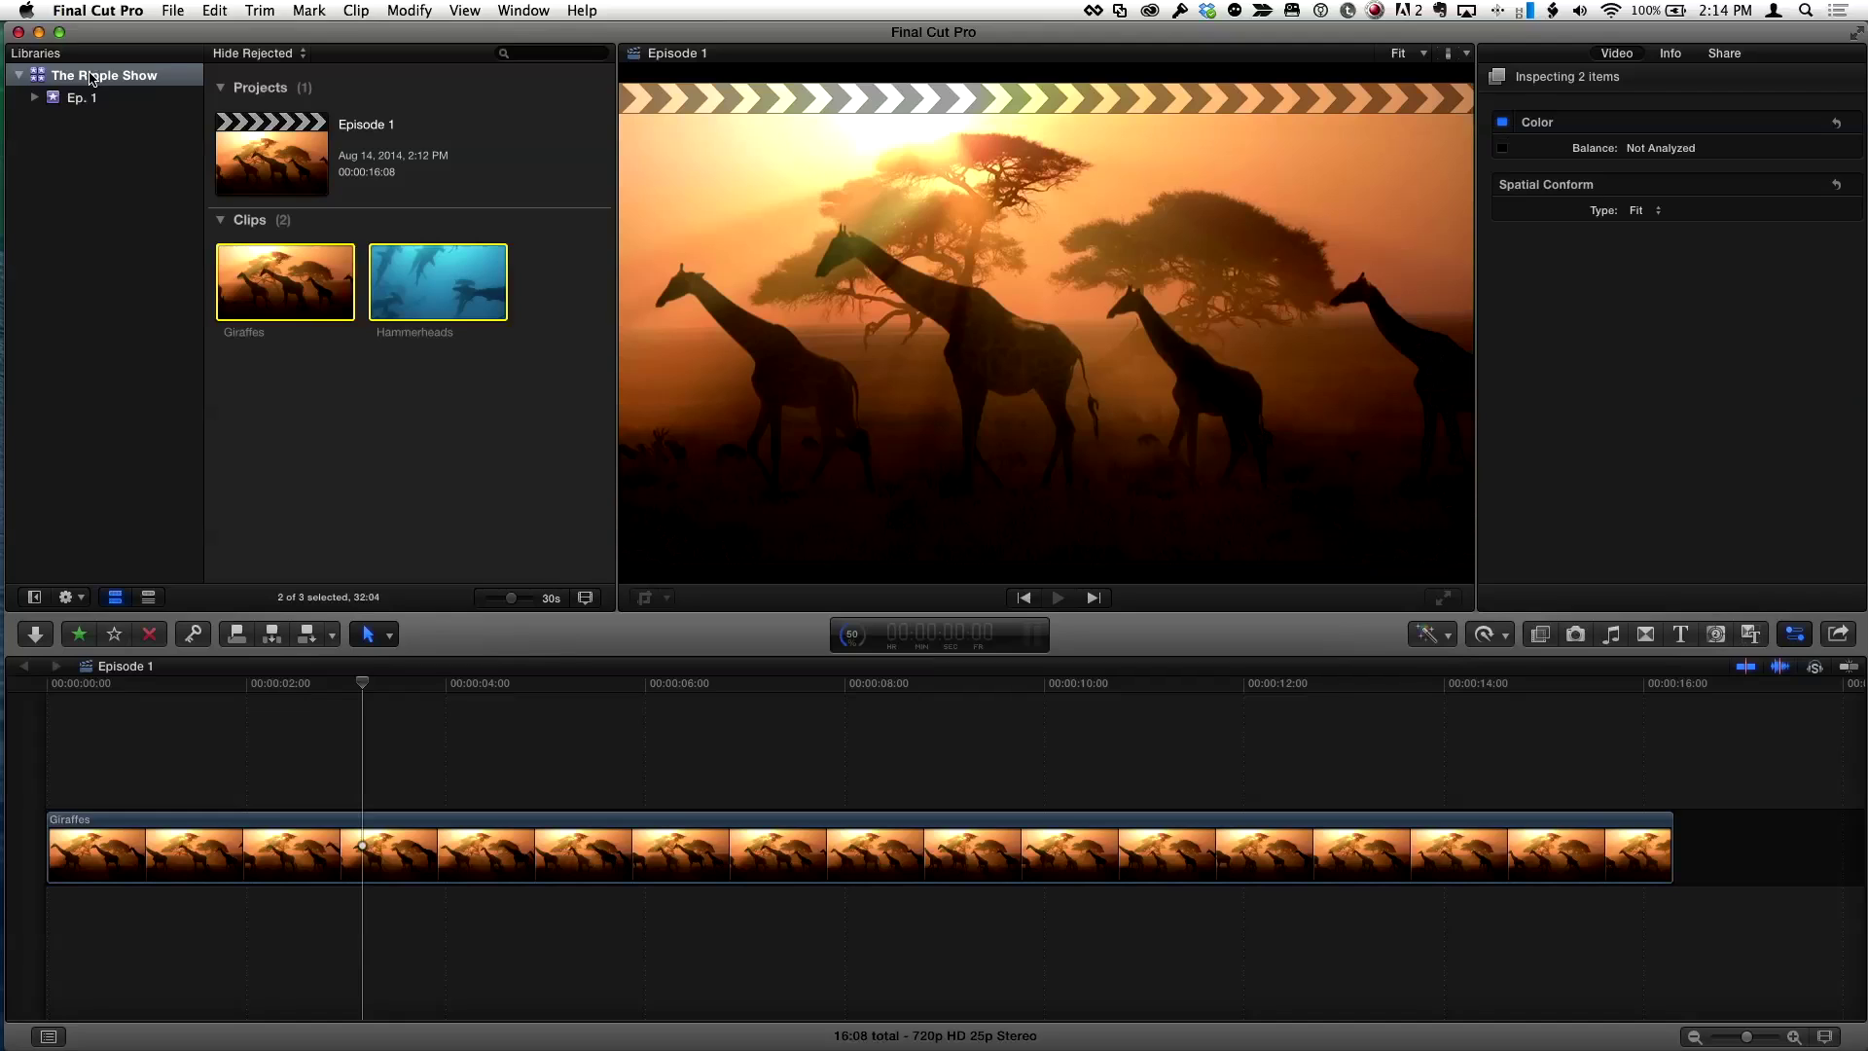
click(88, 96)
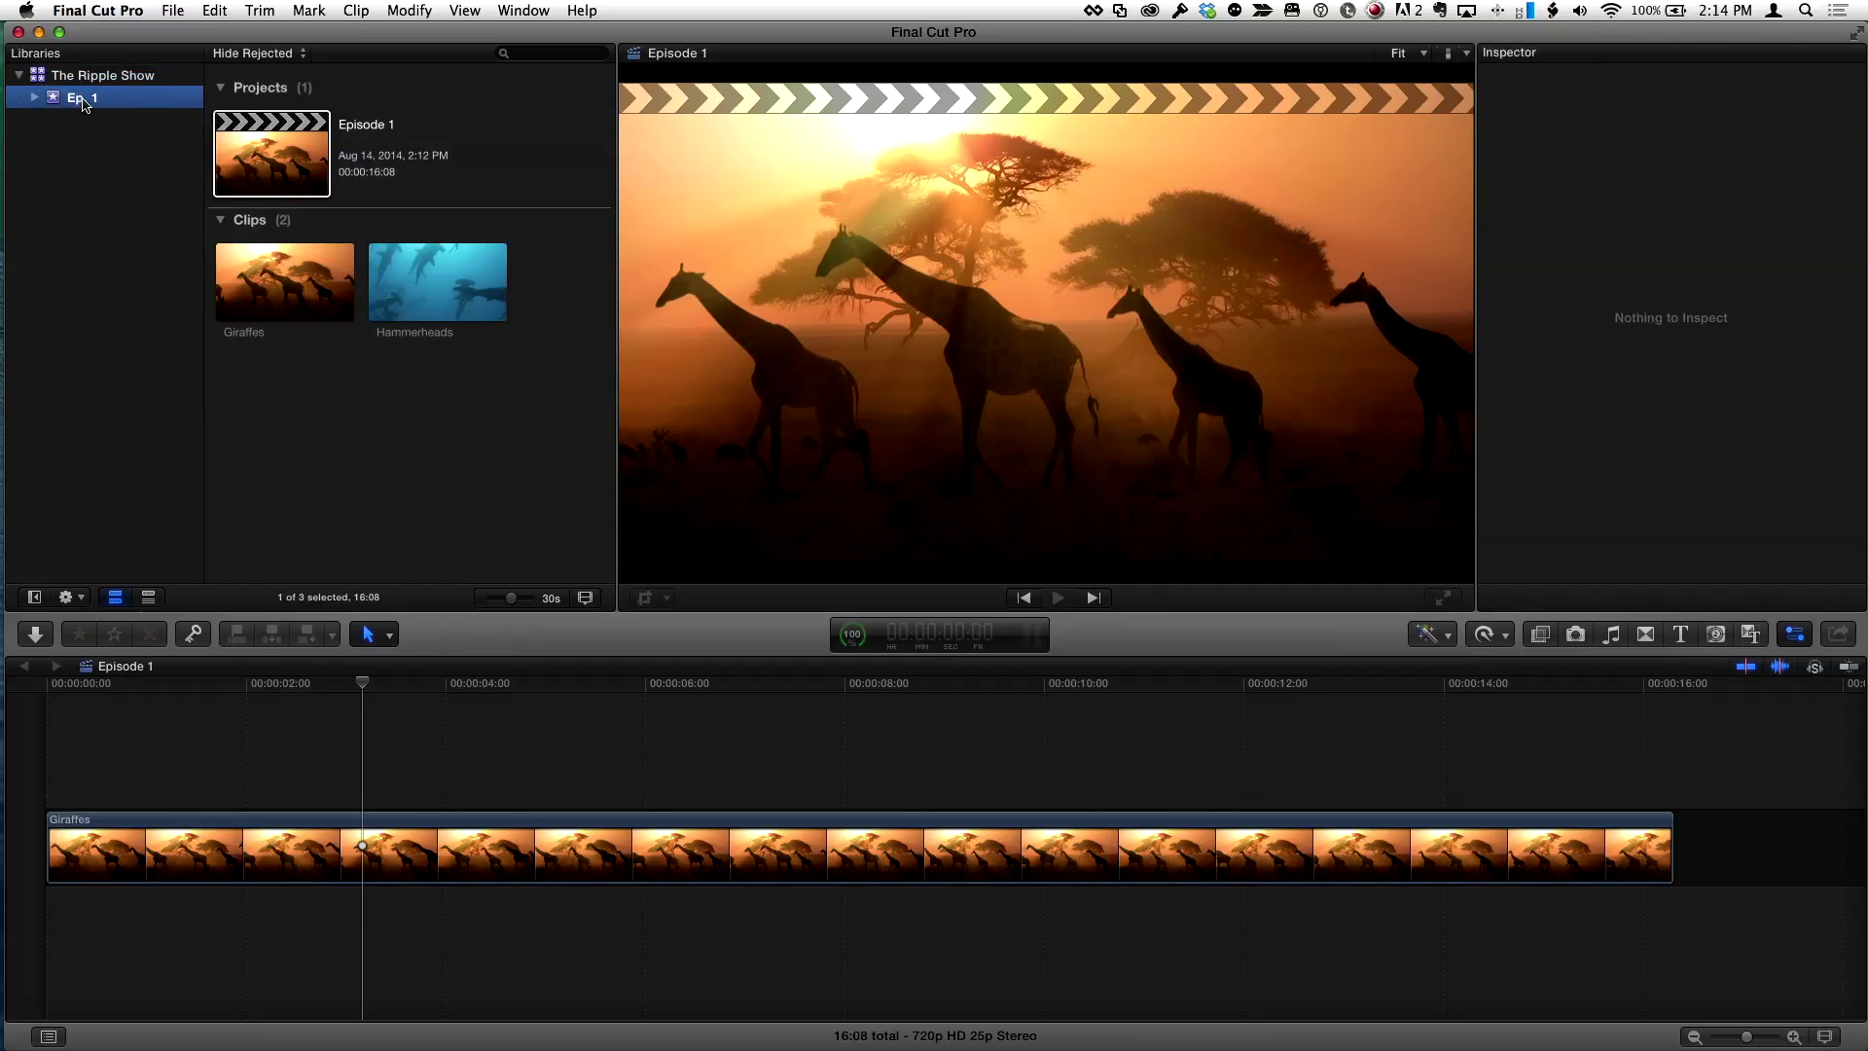
click(86, 78)
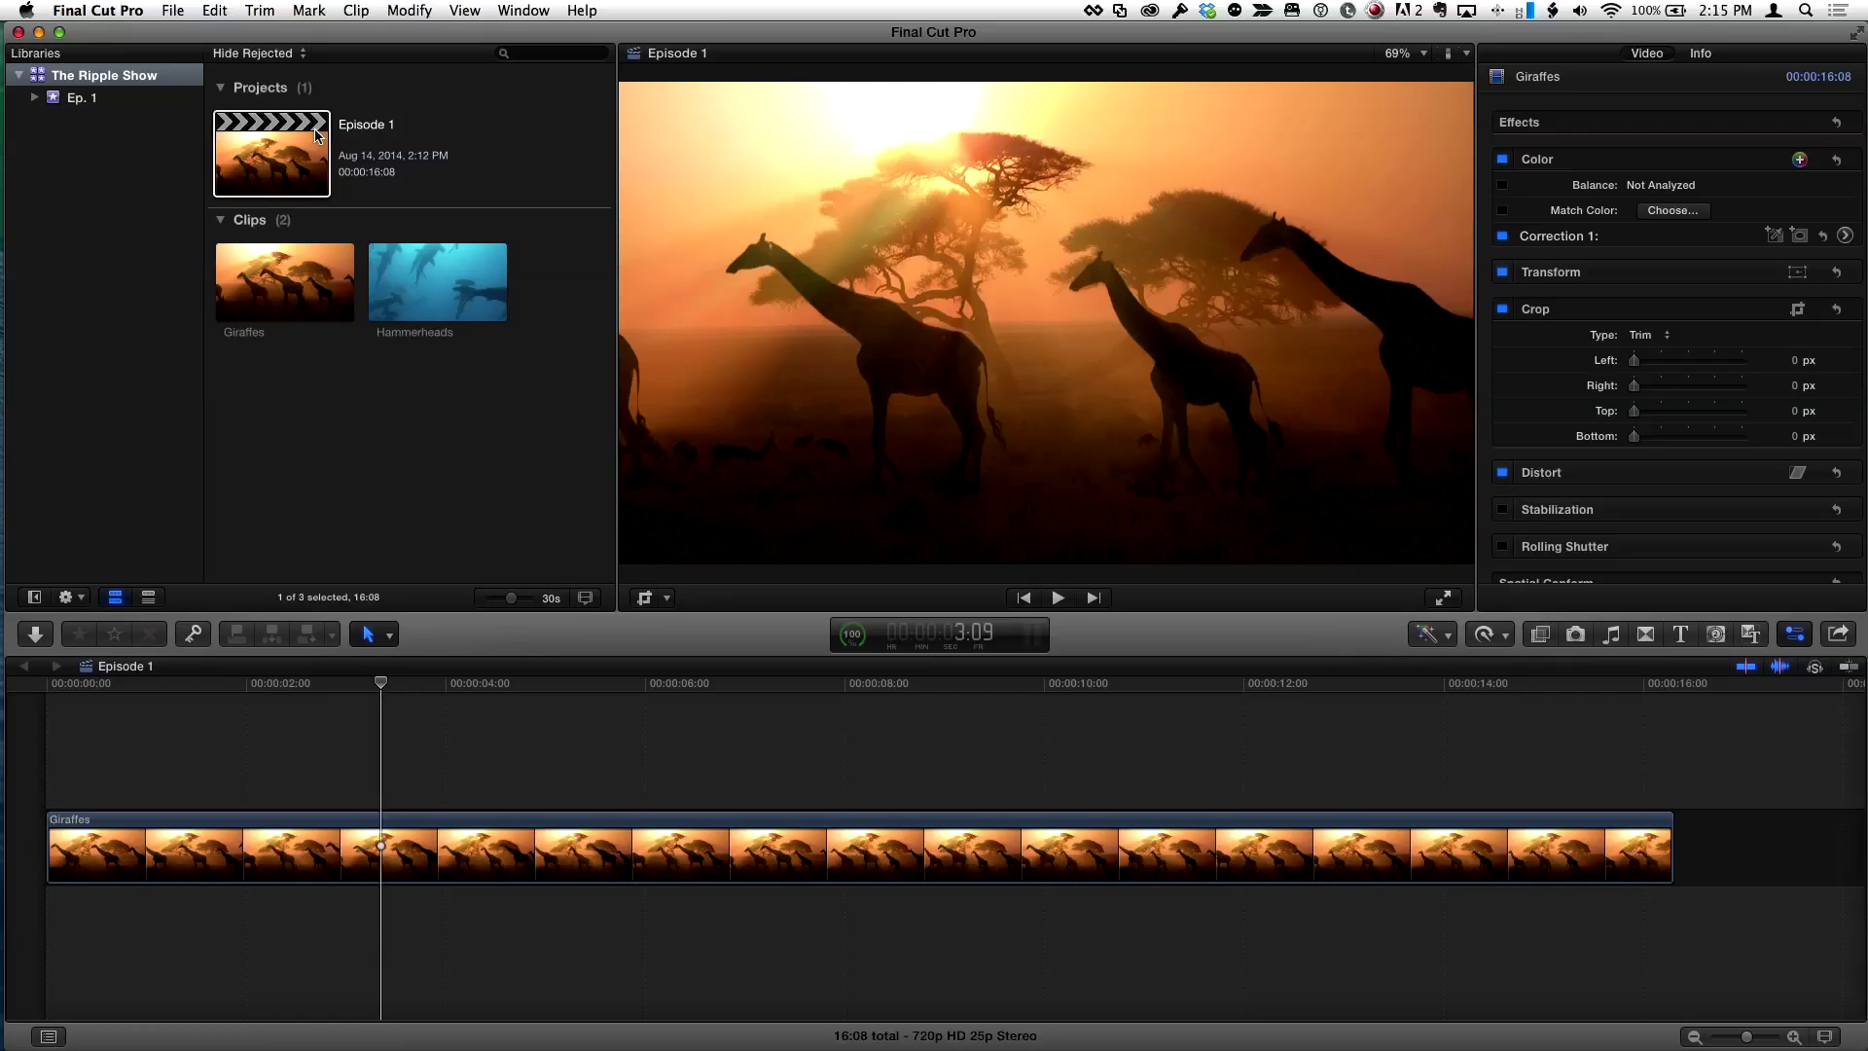
Delete the generated proxy media of the Episode 1 project, leaving render files and optimized media out of the deletion
click(292, 173)
click(387, 792)
click(280, 158)
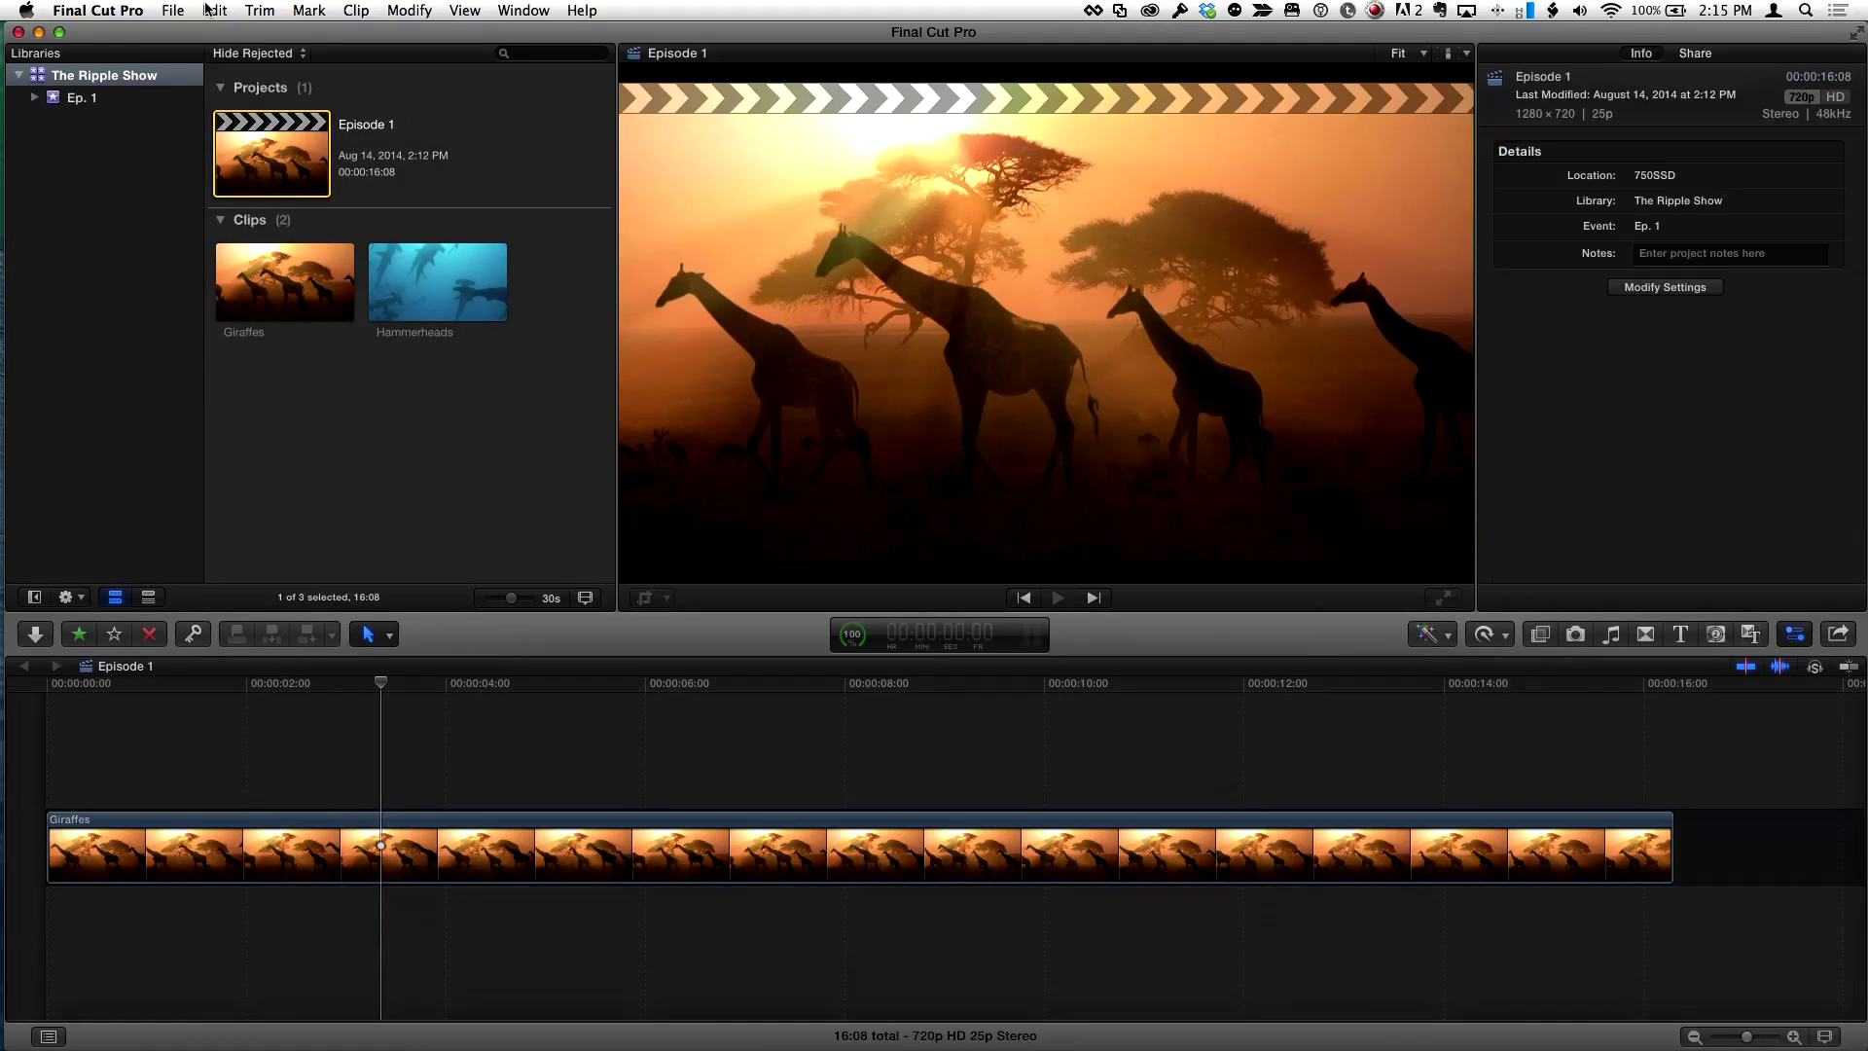
click(174, 11)
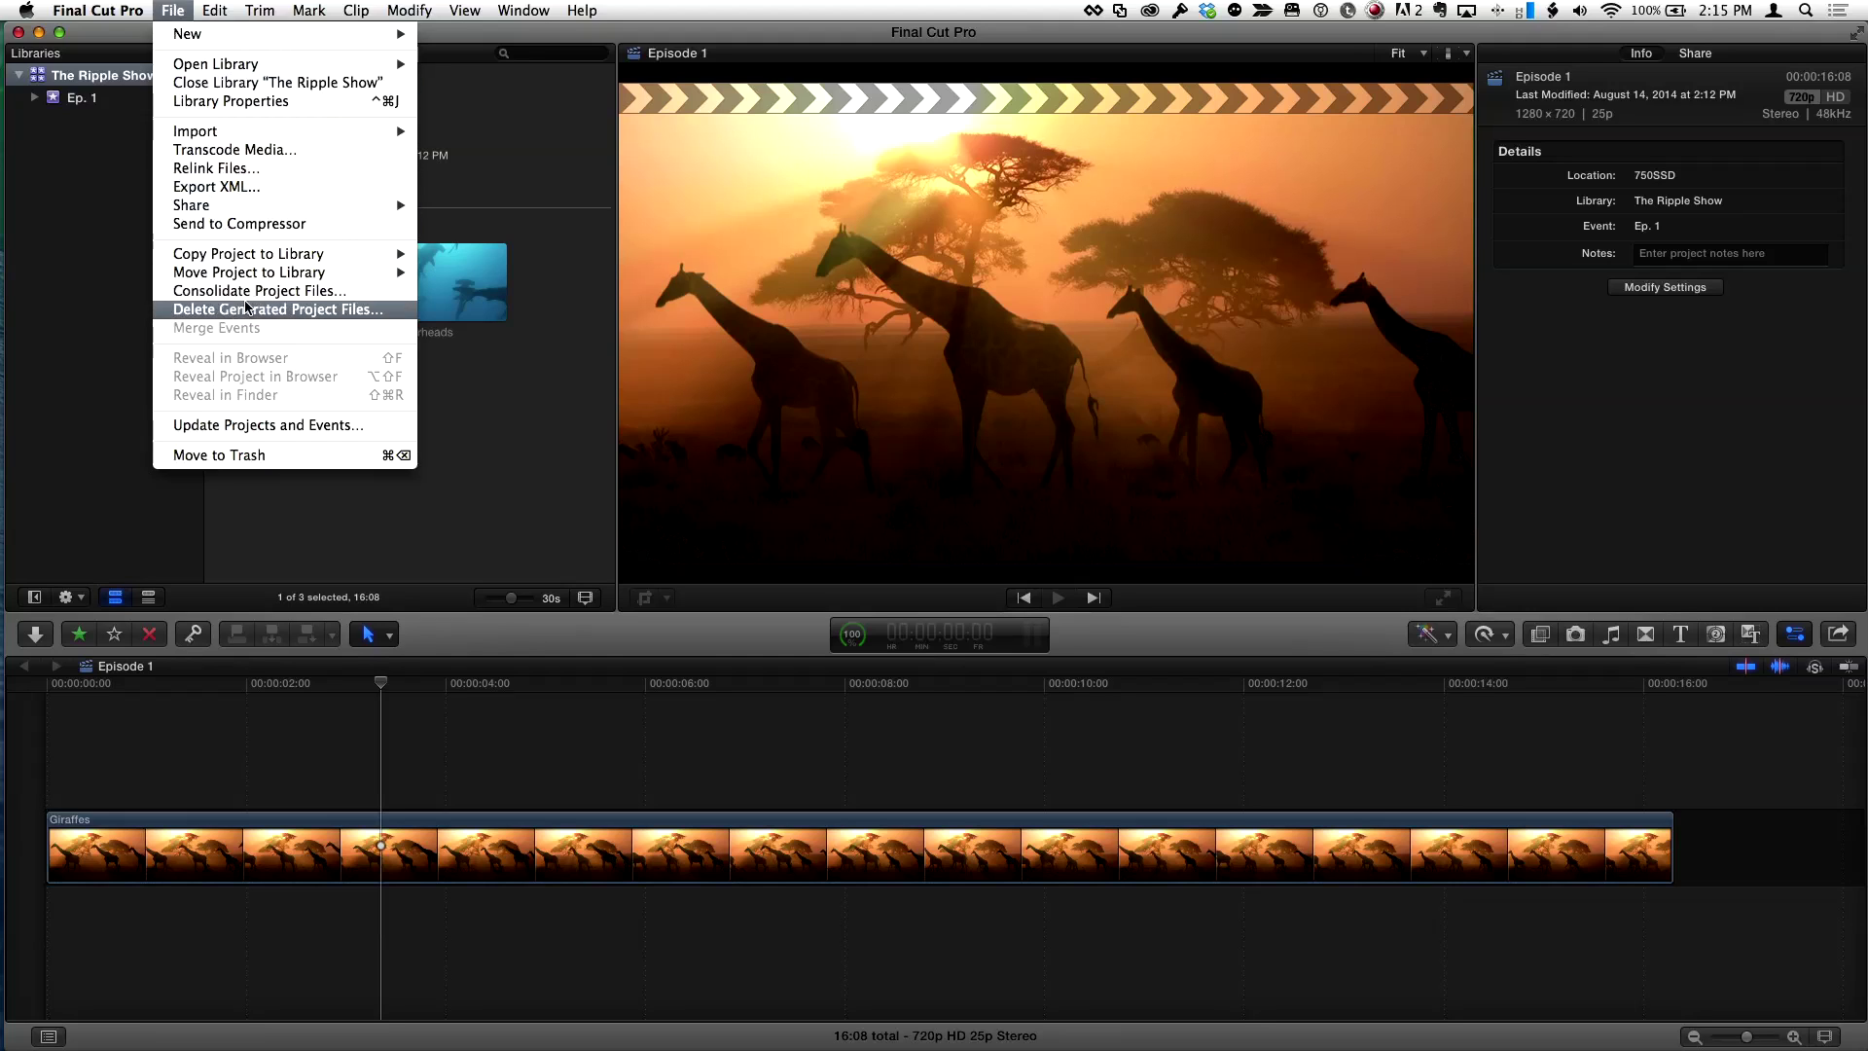
click(318, 310)
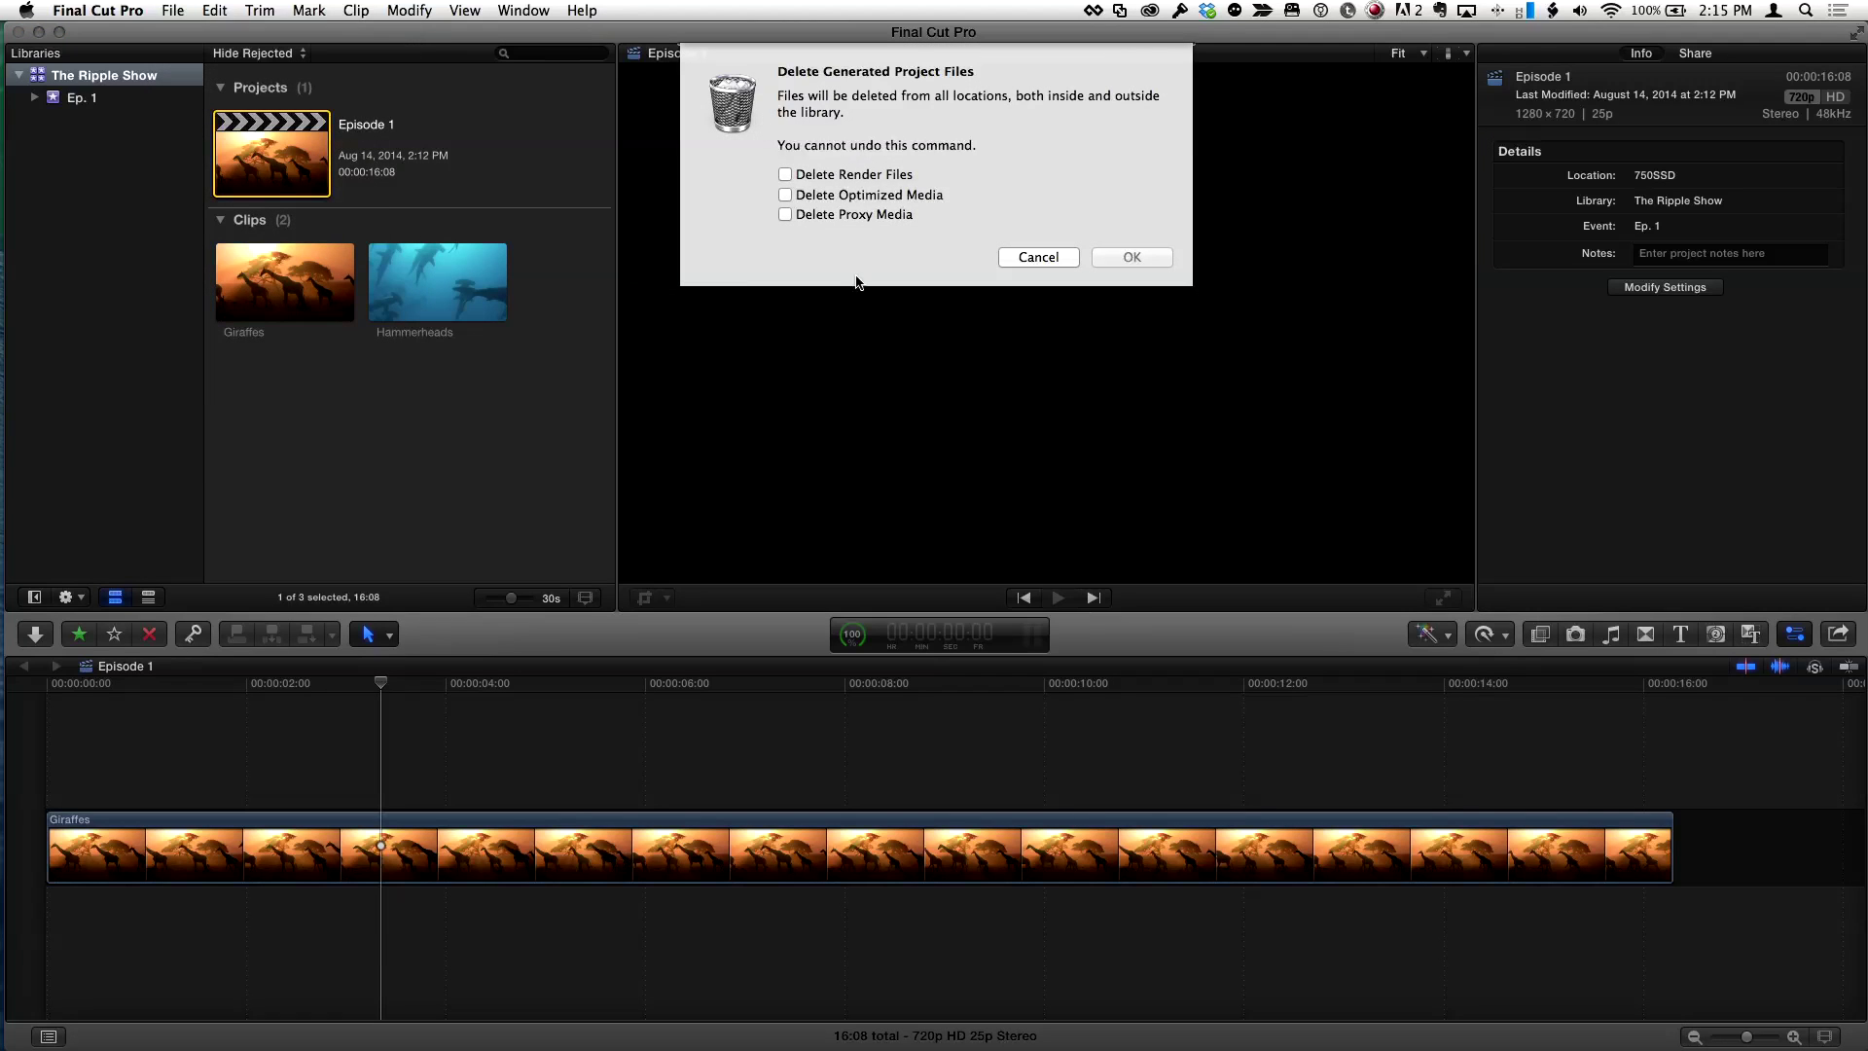
click(785, 214)
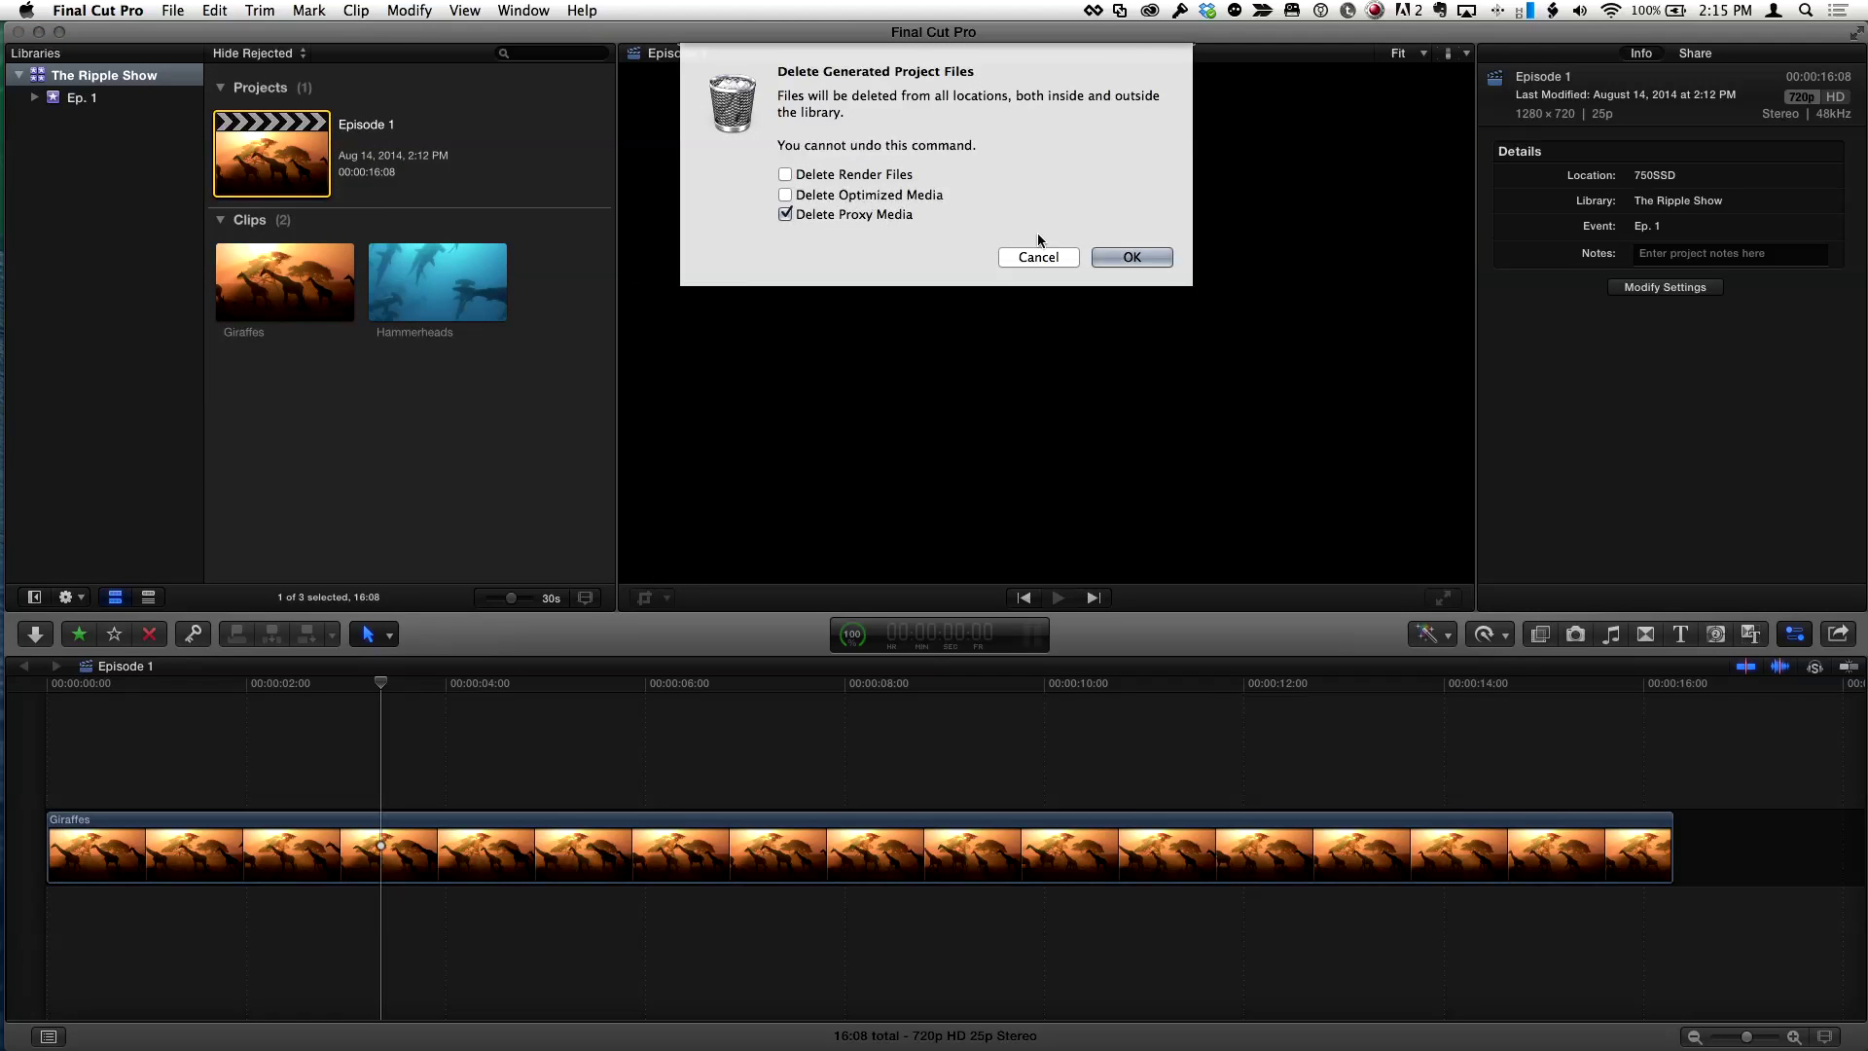
click(1130, 257)
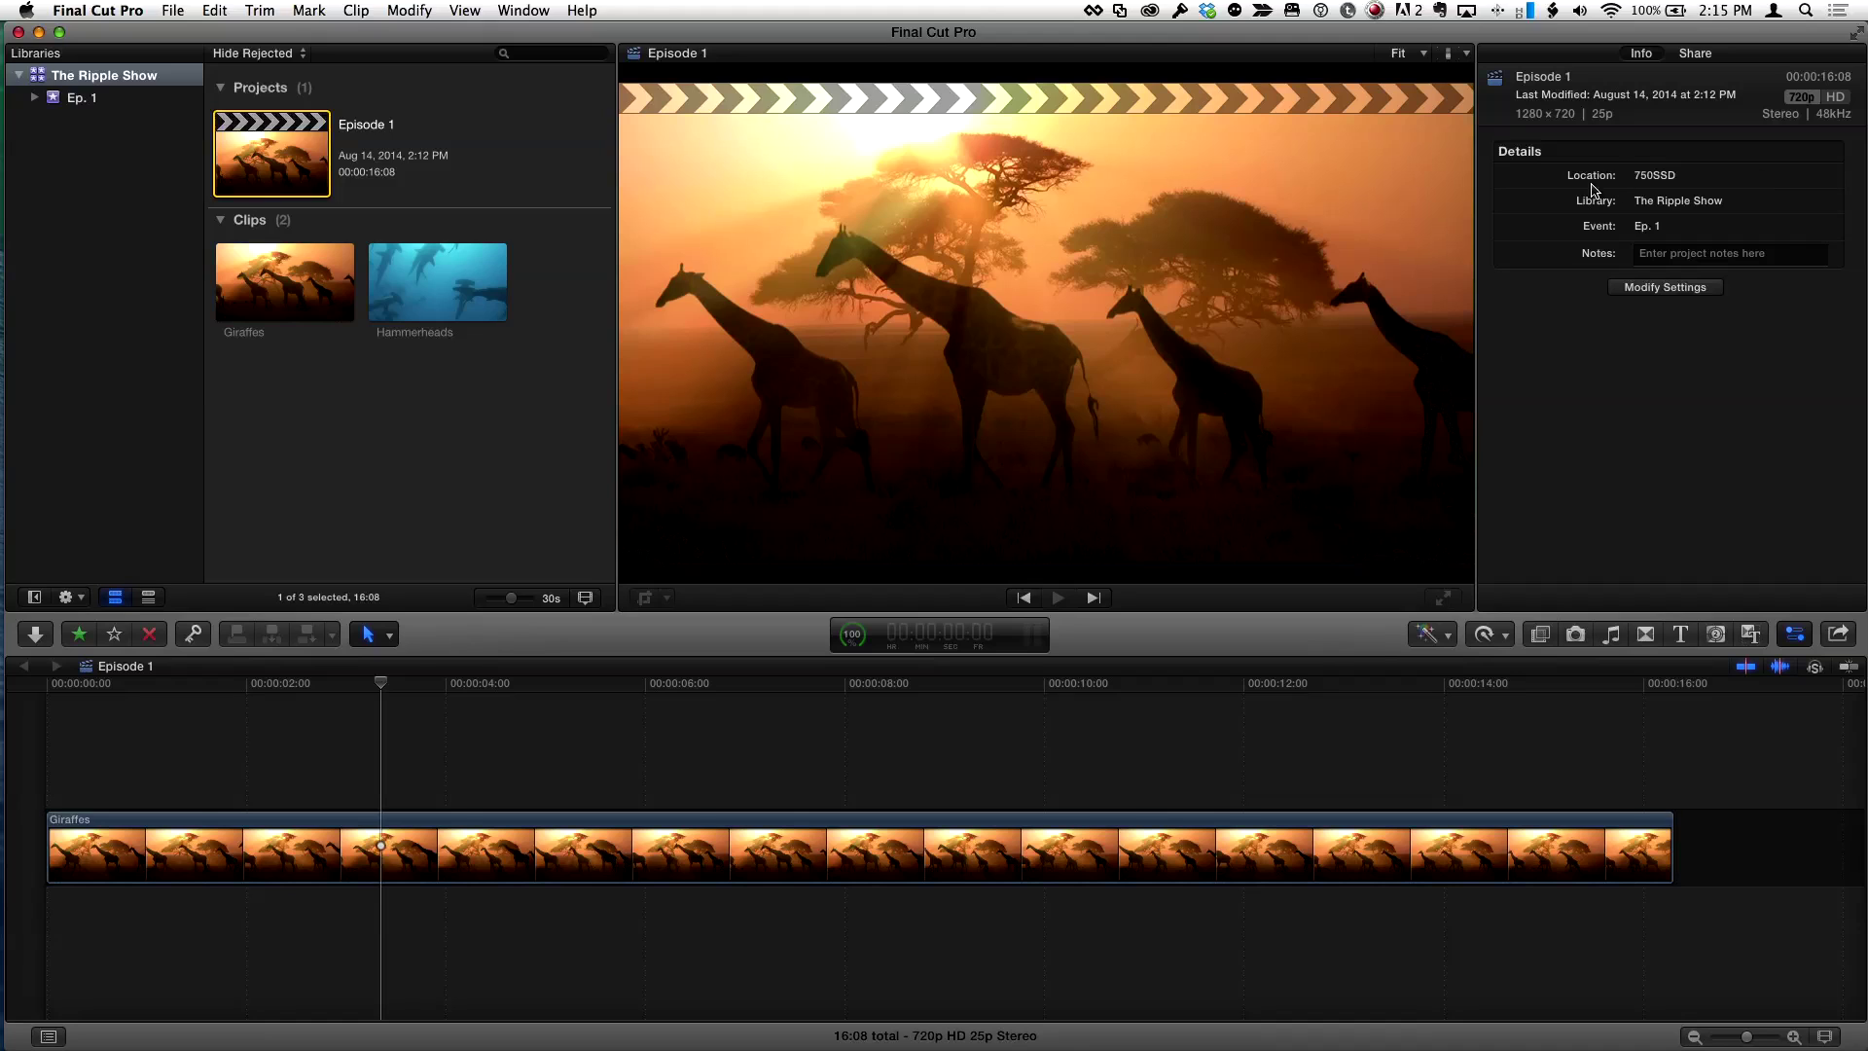
Set the media storage location of The Ripple Show library to In Library
click(102, 77)
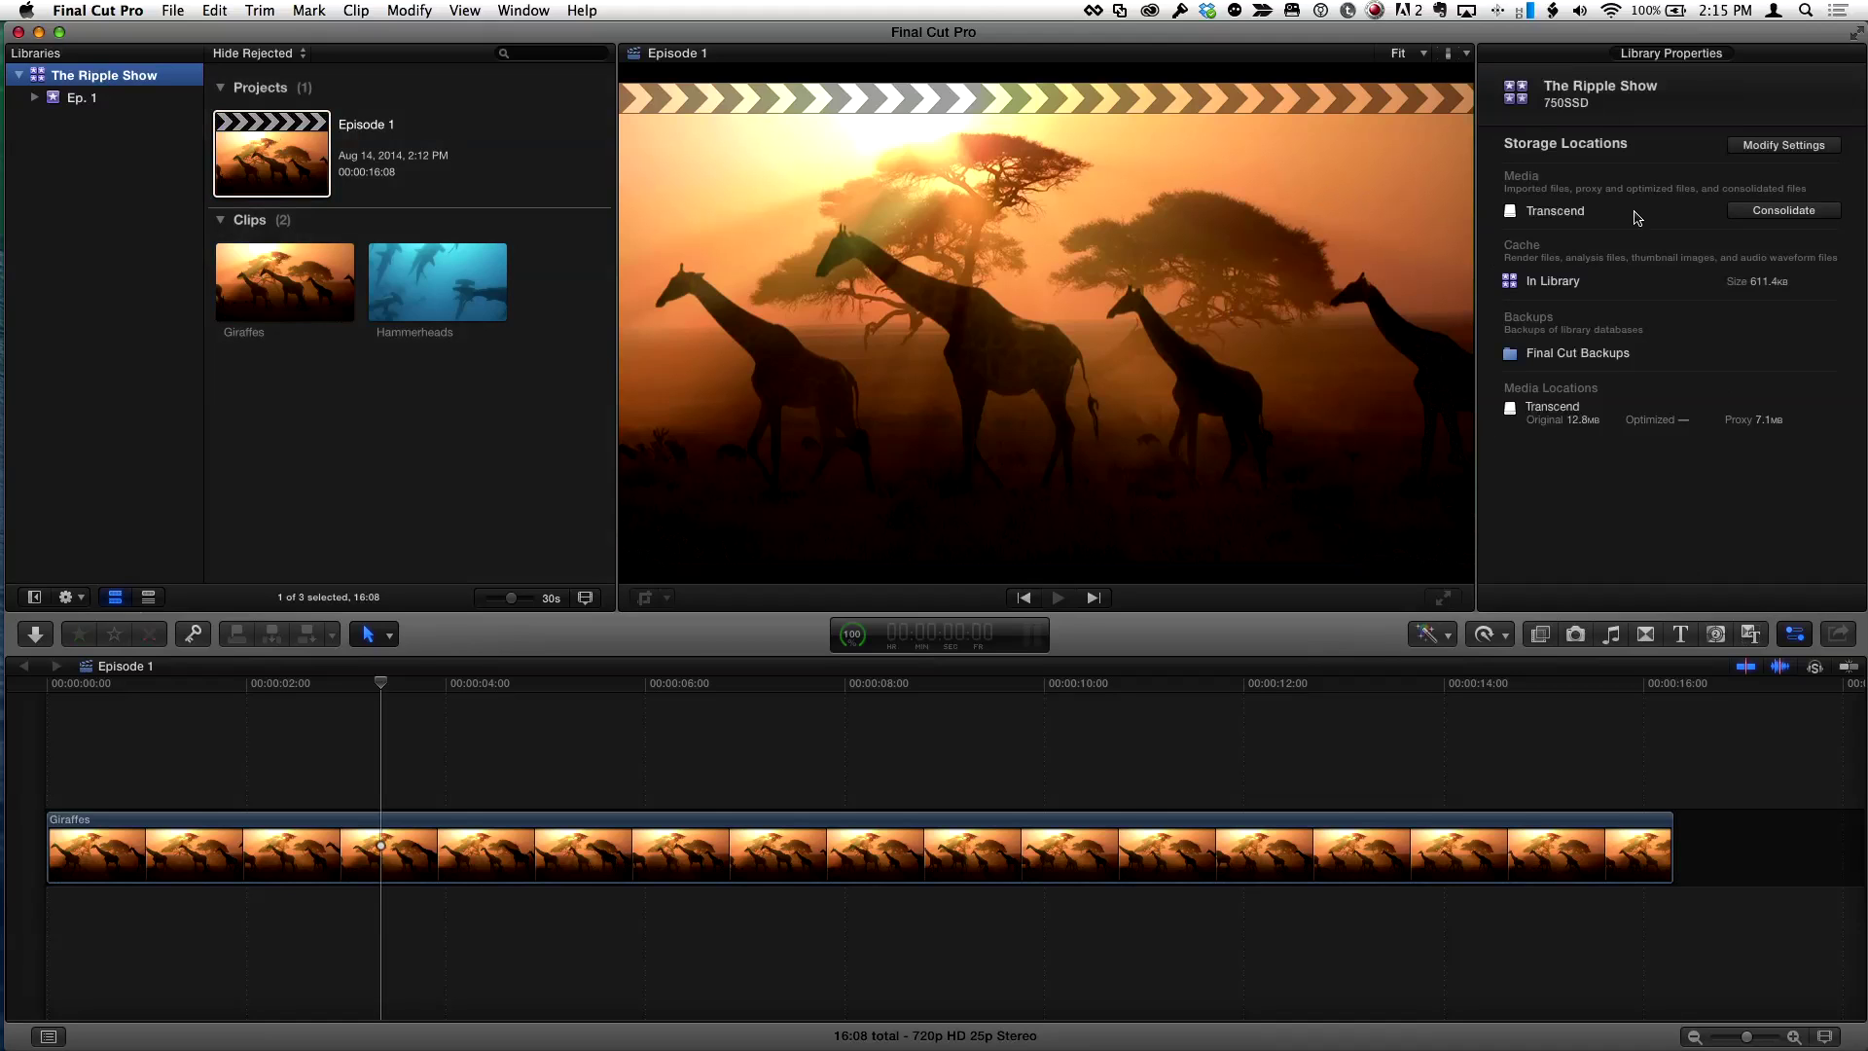
click(1786, 146)
click(925, 203)
click(931, 185)
click(1126, 306)
Transcode the media of the Episode 1 project to proxy and select the library to examine its media locations
click(284, 163)
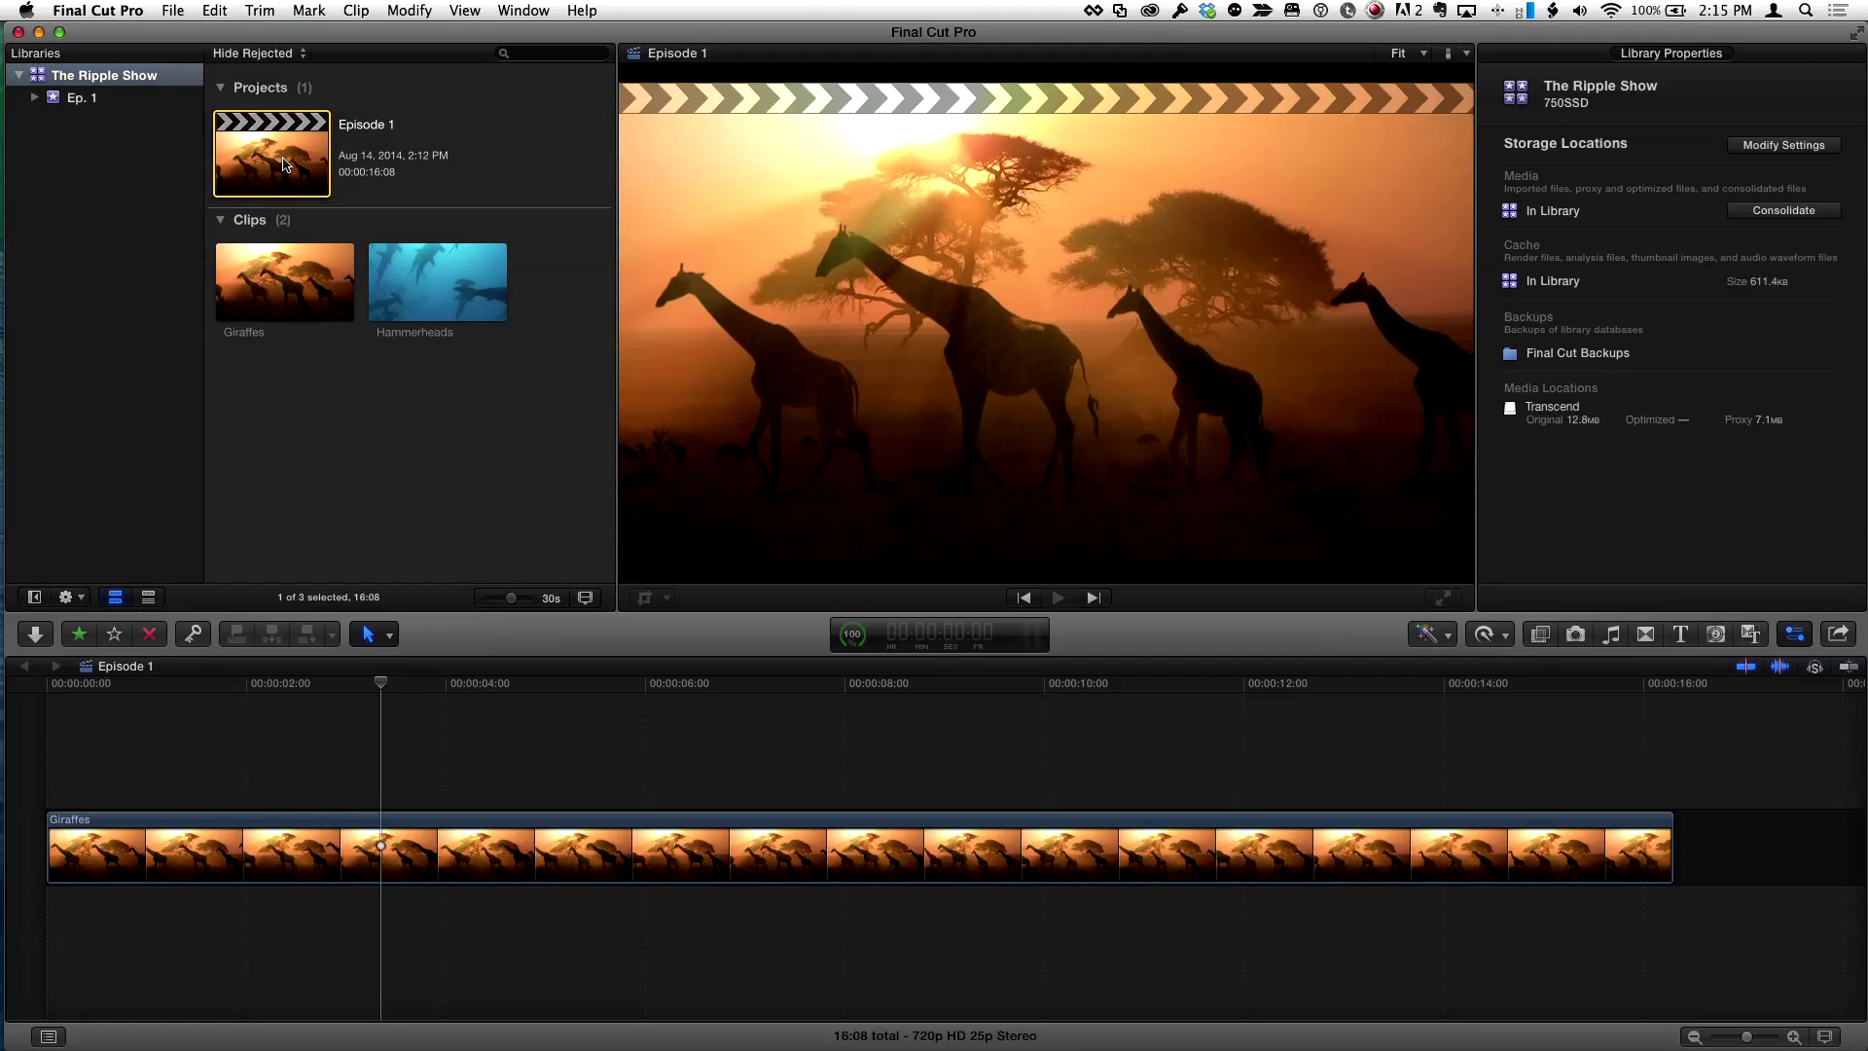
click(175, 11)
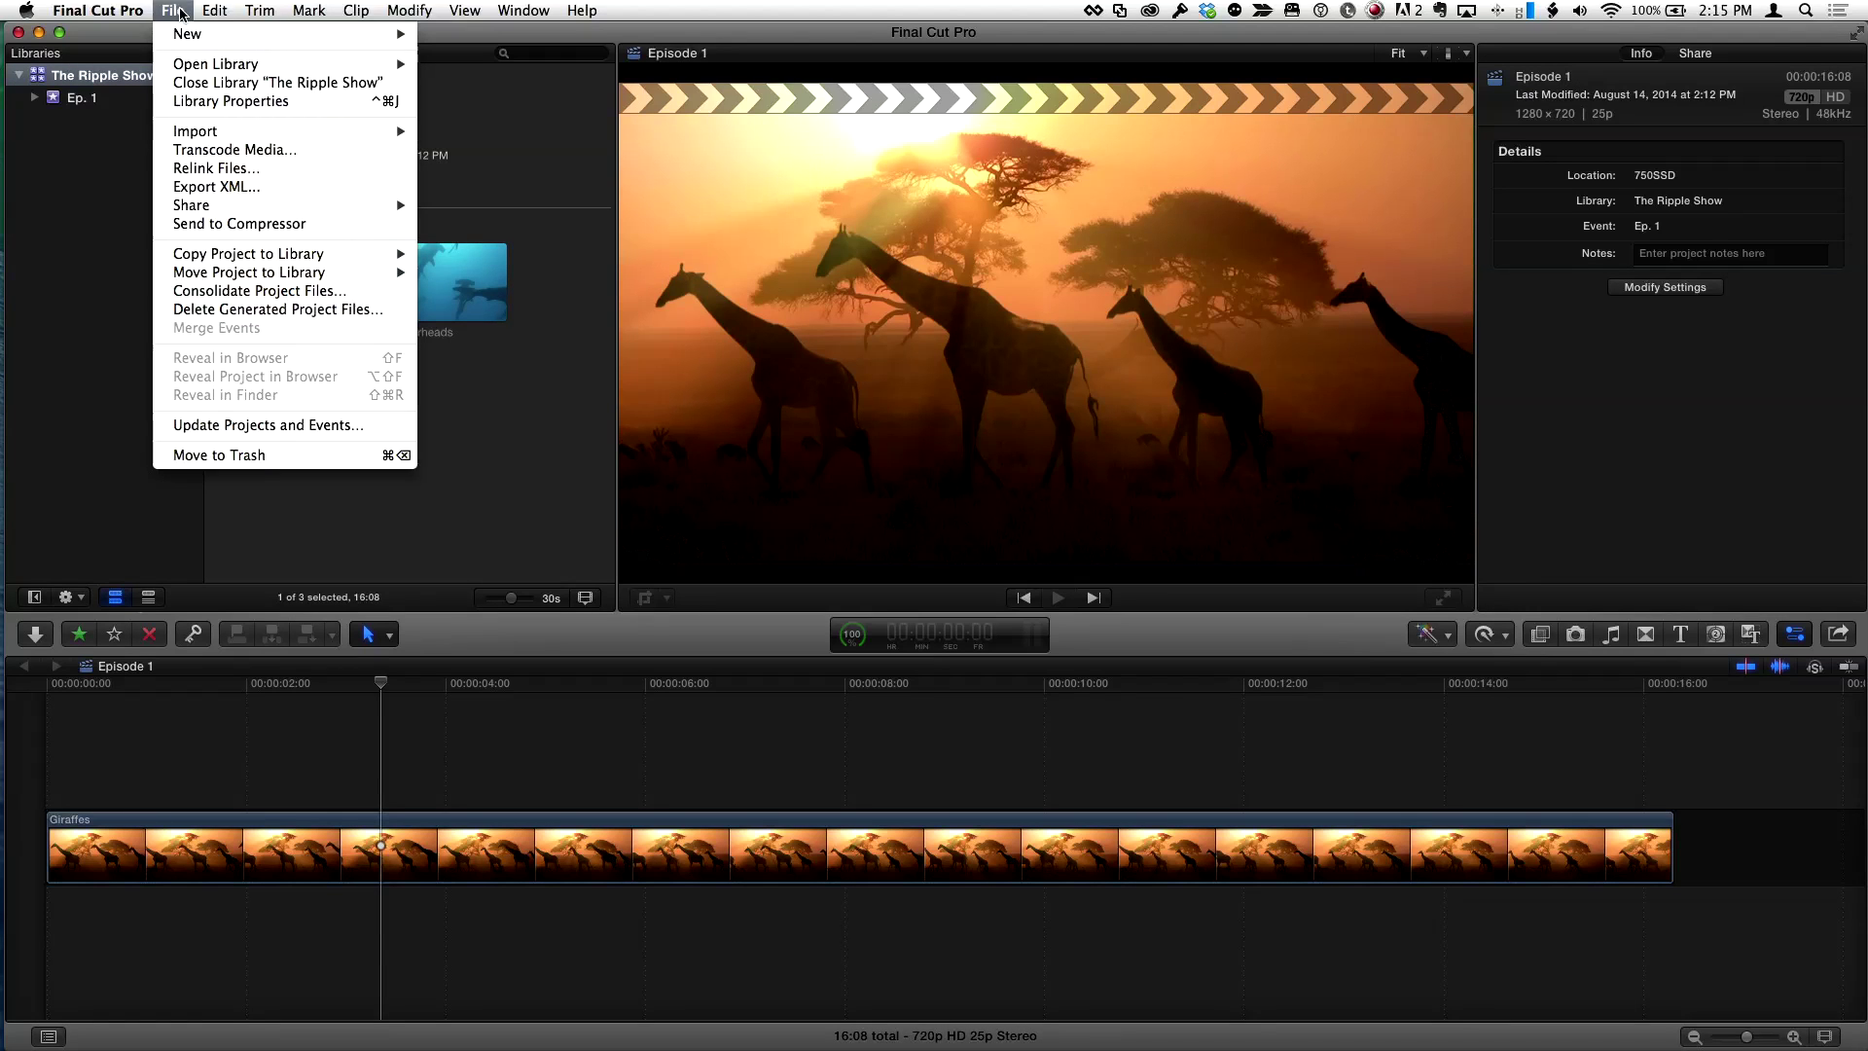
click(290, 150)
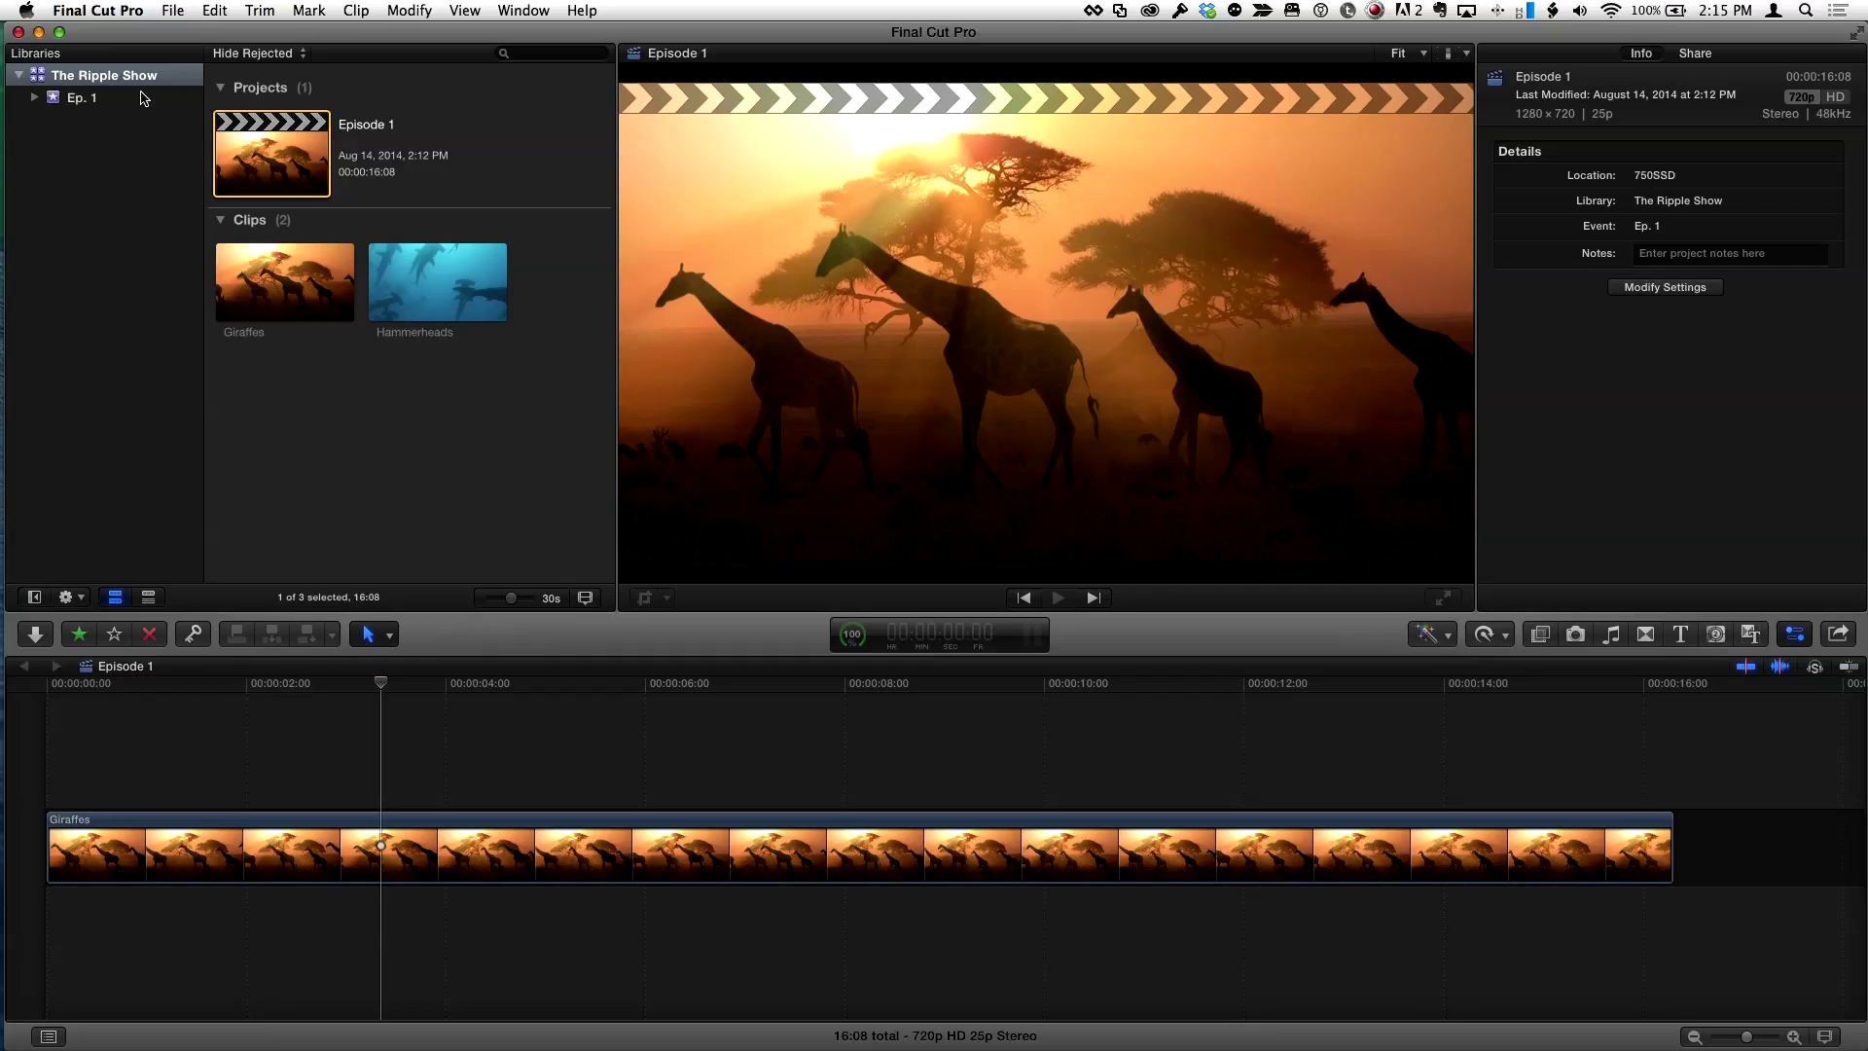
click(96, 86)
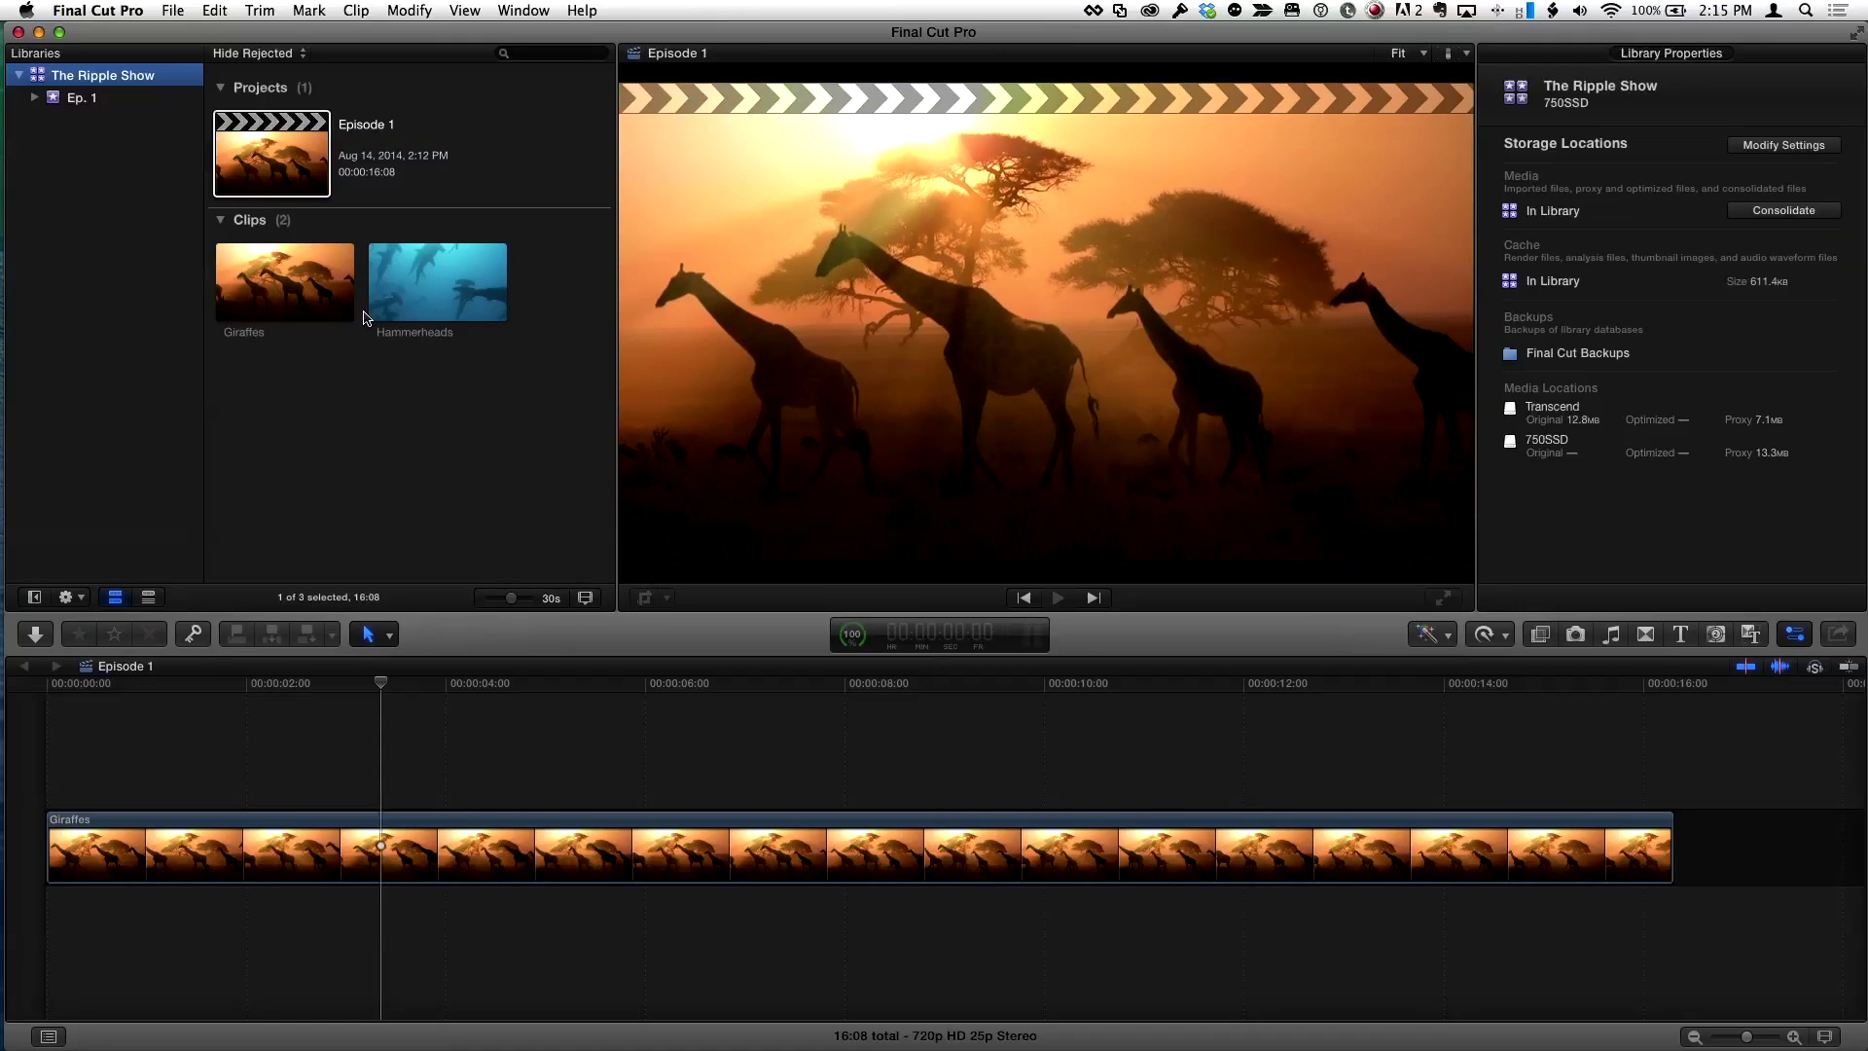
Switch the viewer's playback media to Proxy and check the Giraffes clip in the Episode 1 timeline
click(429, 441)
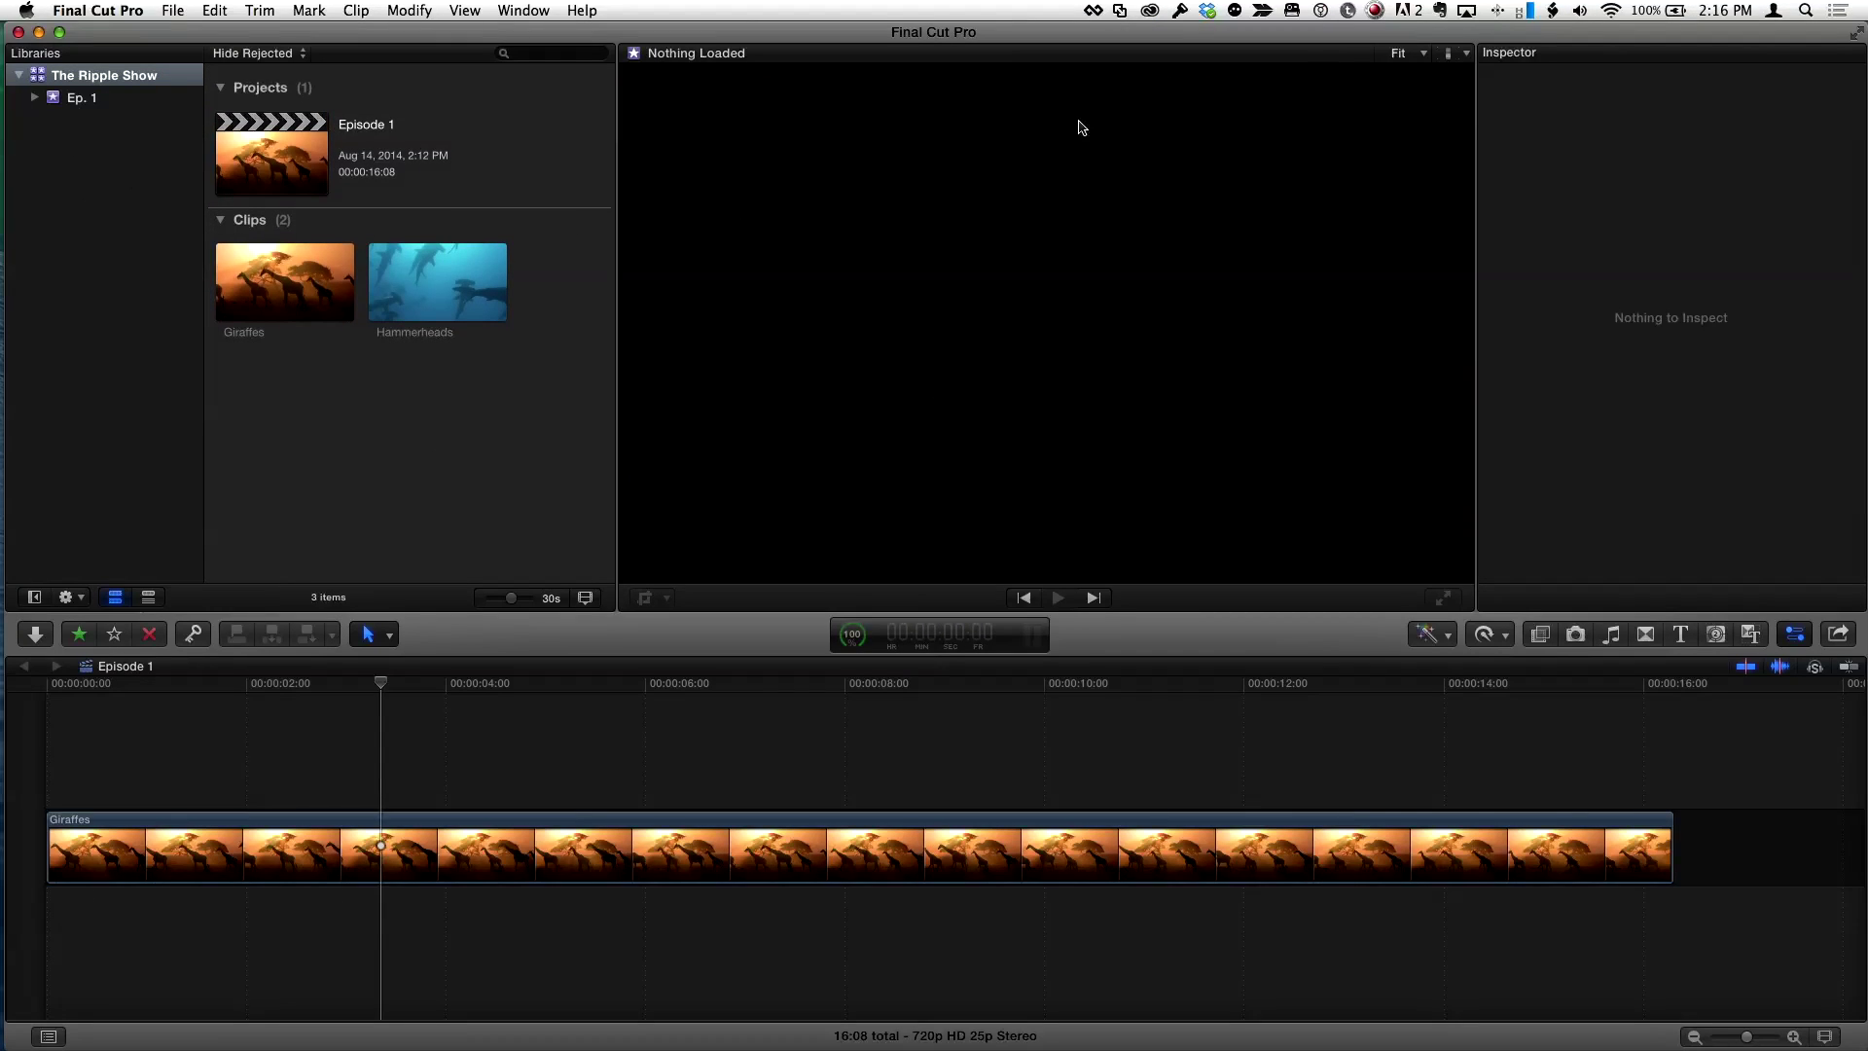
click(1467, 55)
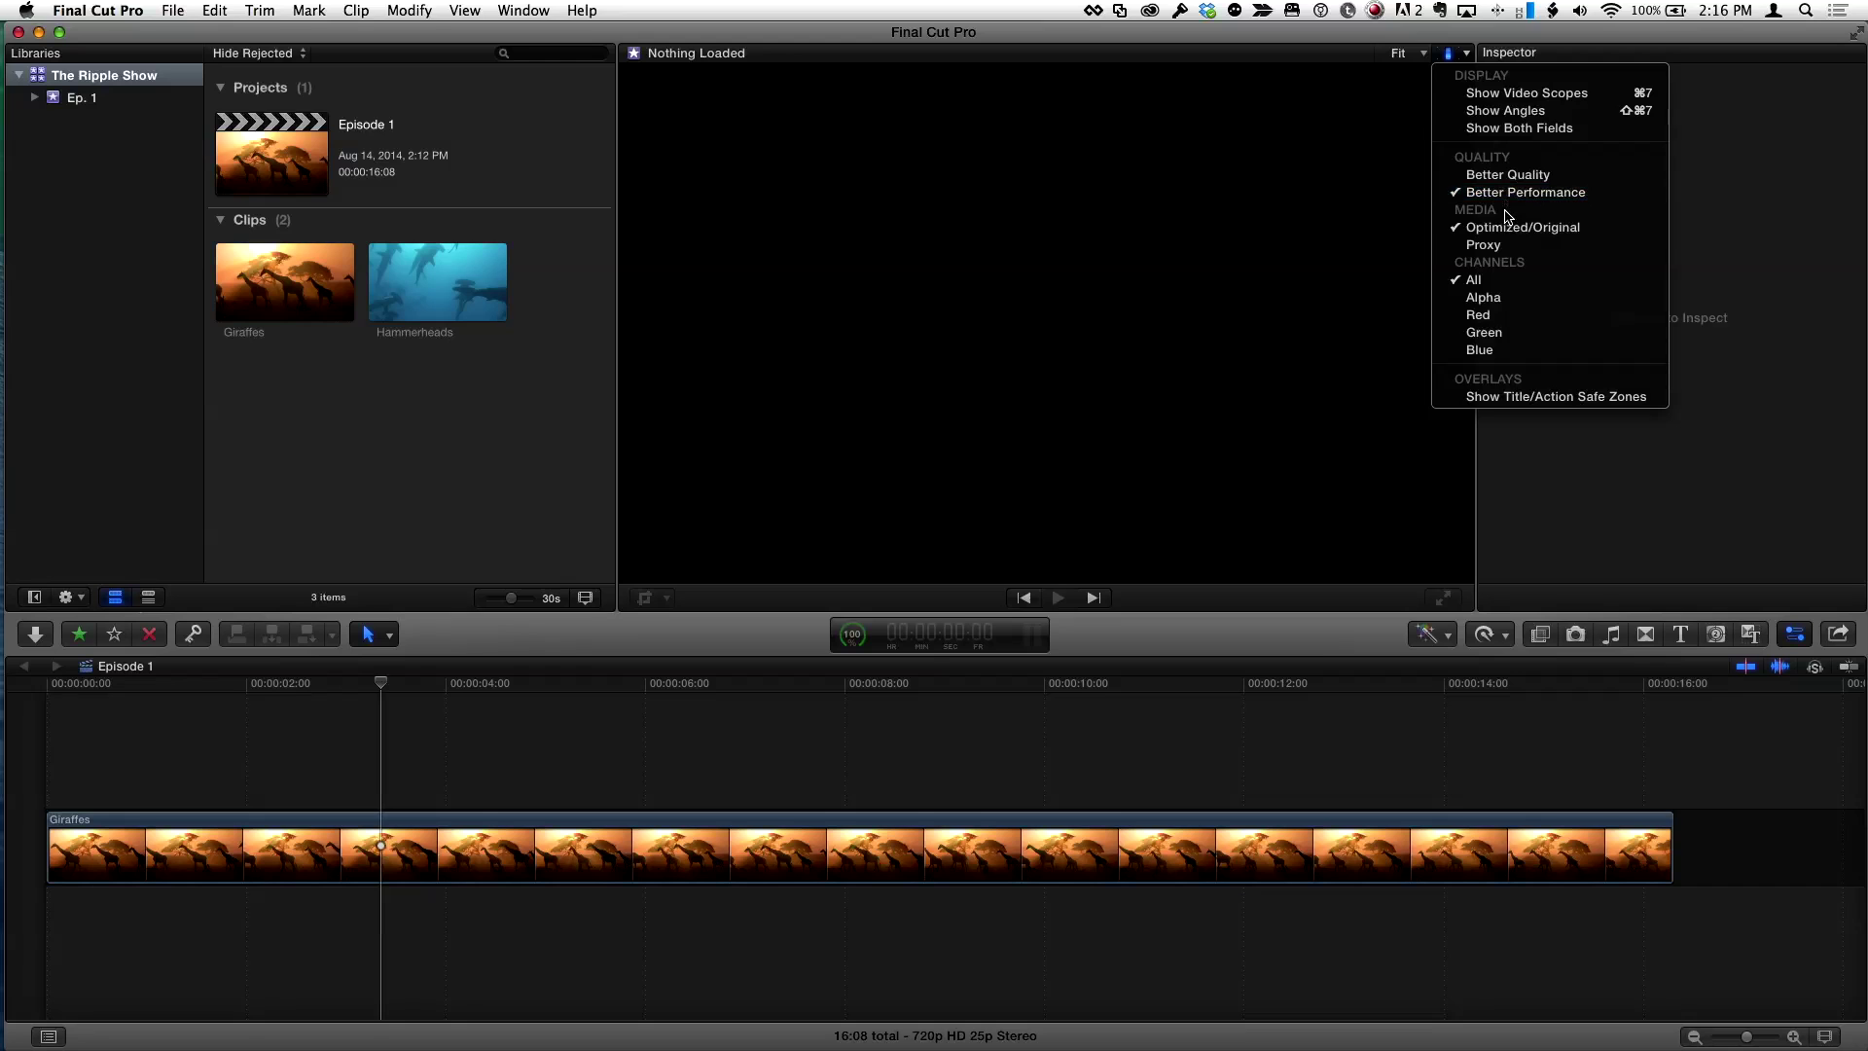
click(1510, 251)
click(530, 686)
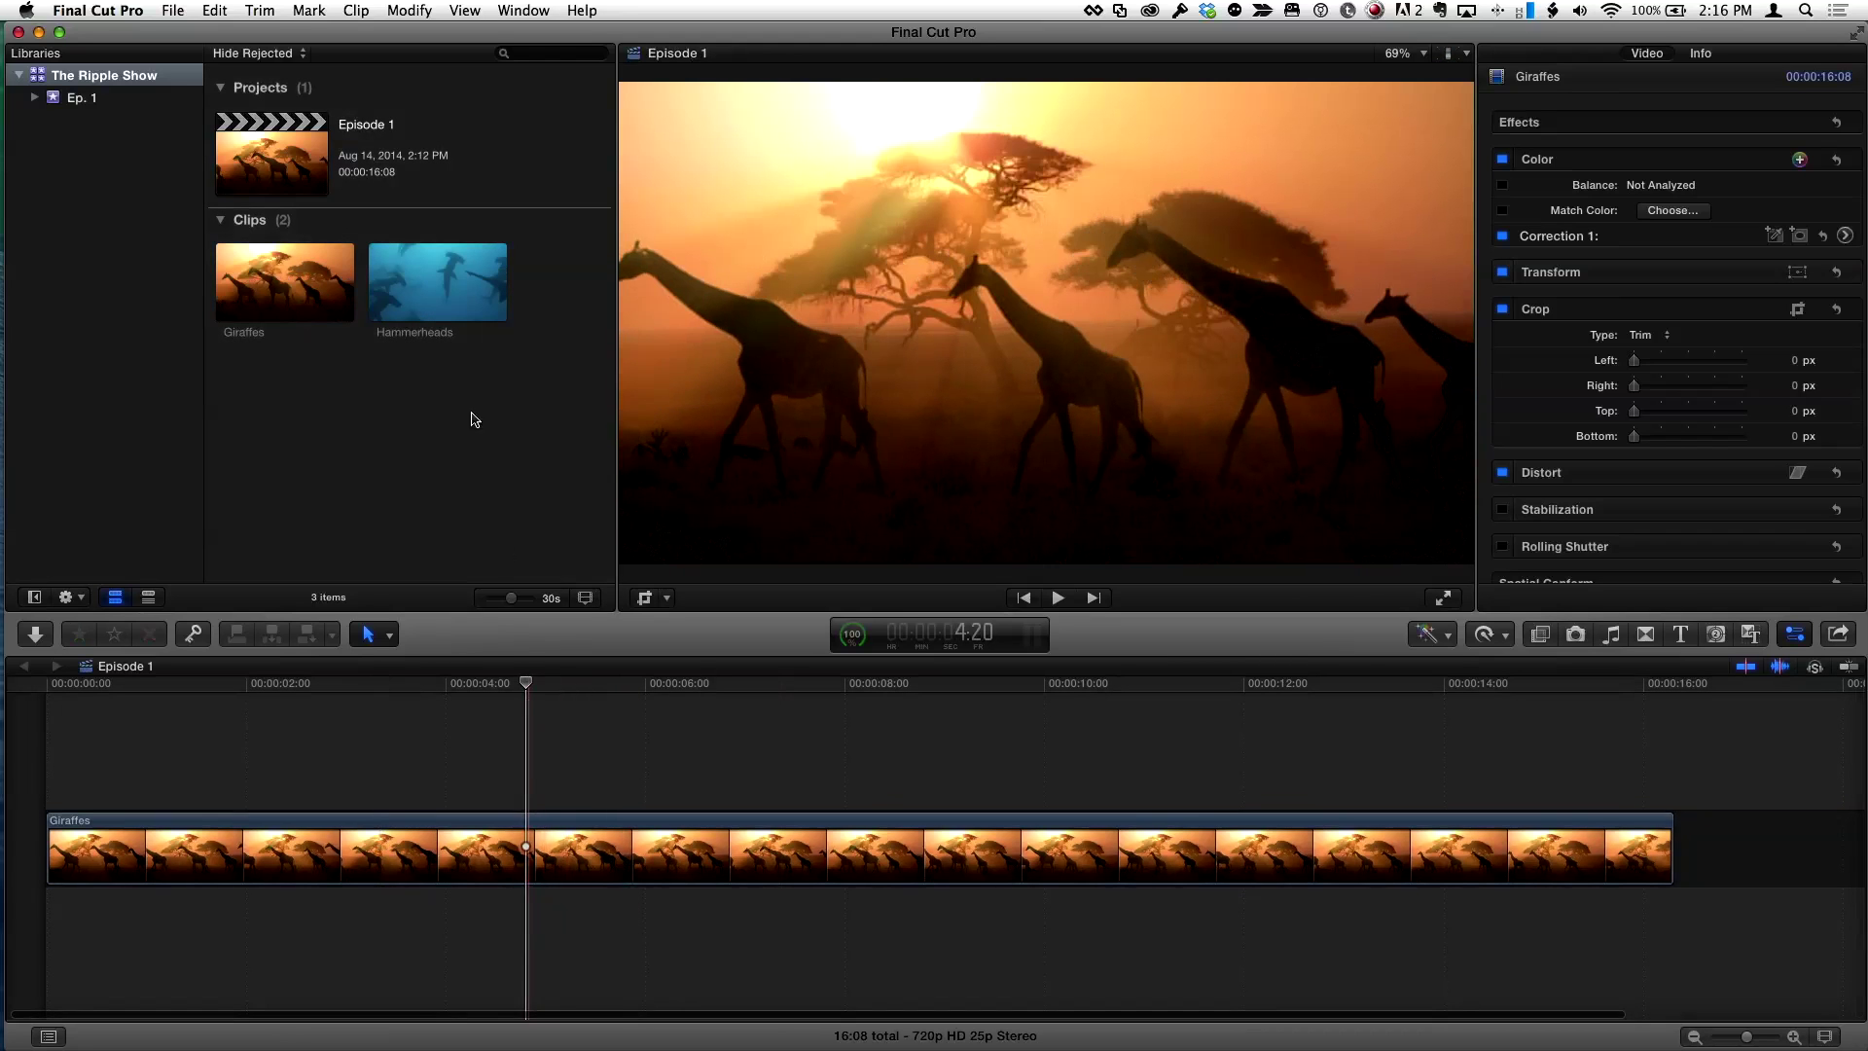
Append the Hammerheads clip to the end of the Episode 1 timeline and view its proxy playback
click(458, 297)
key(e)
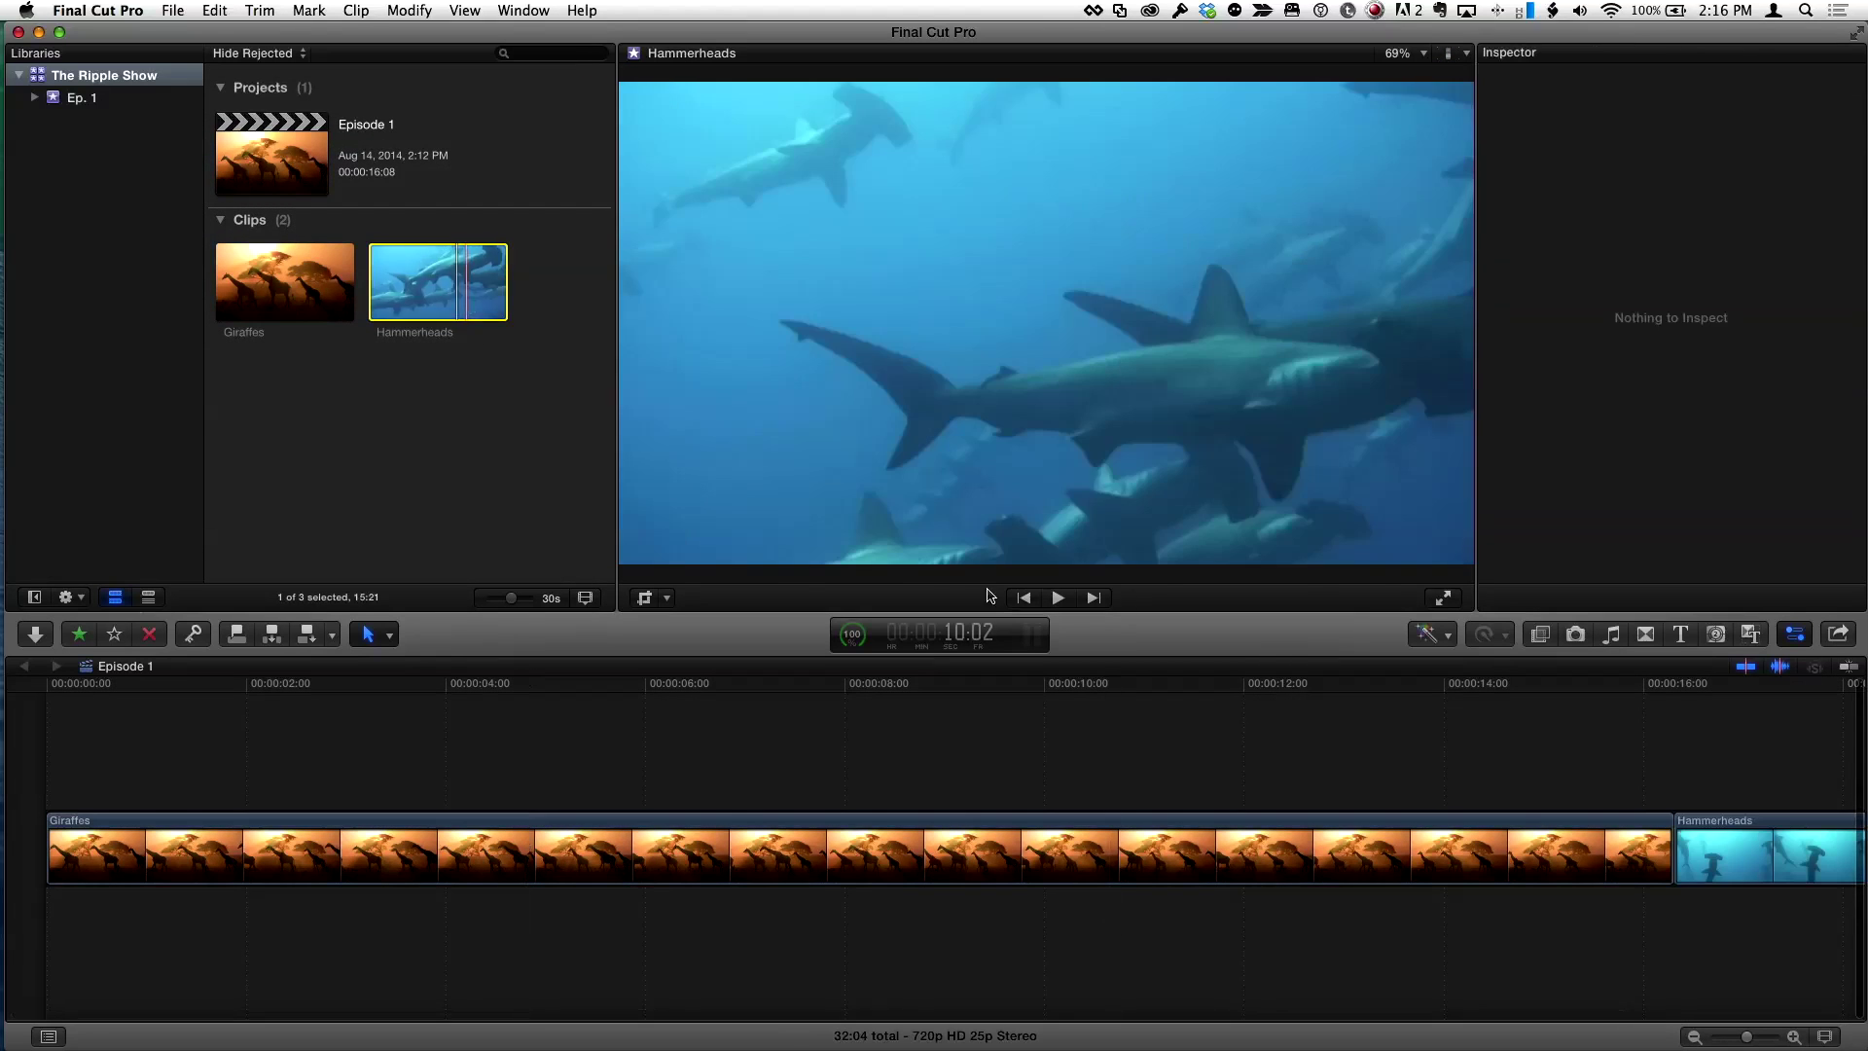
click(1688, 679)
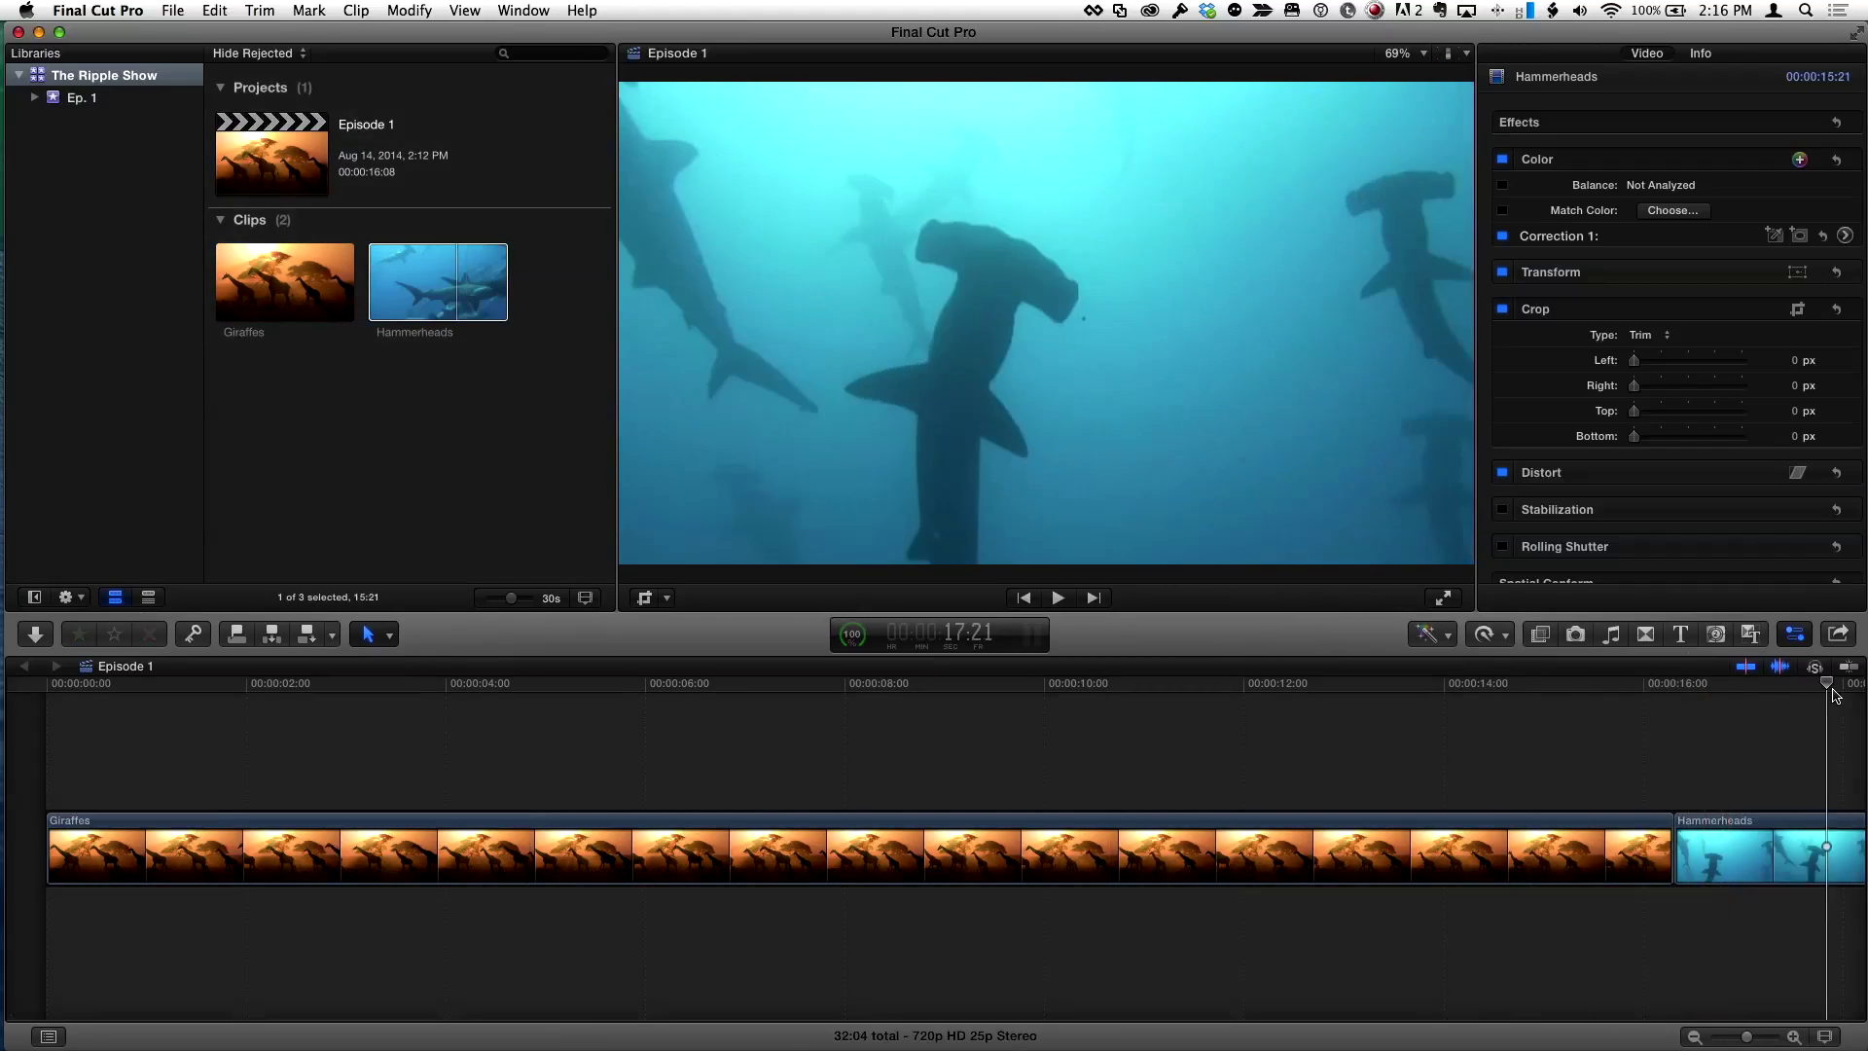
click(1719, 694)
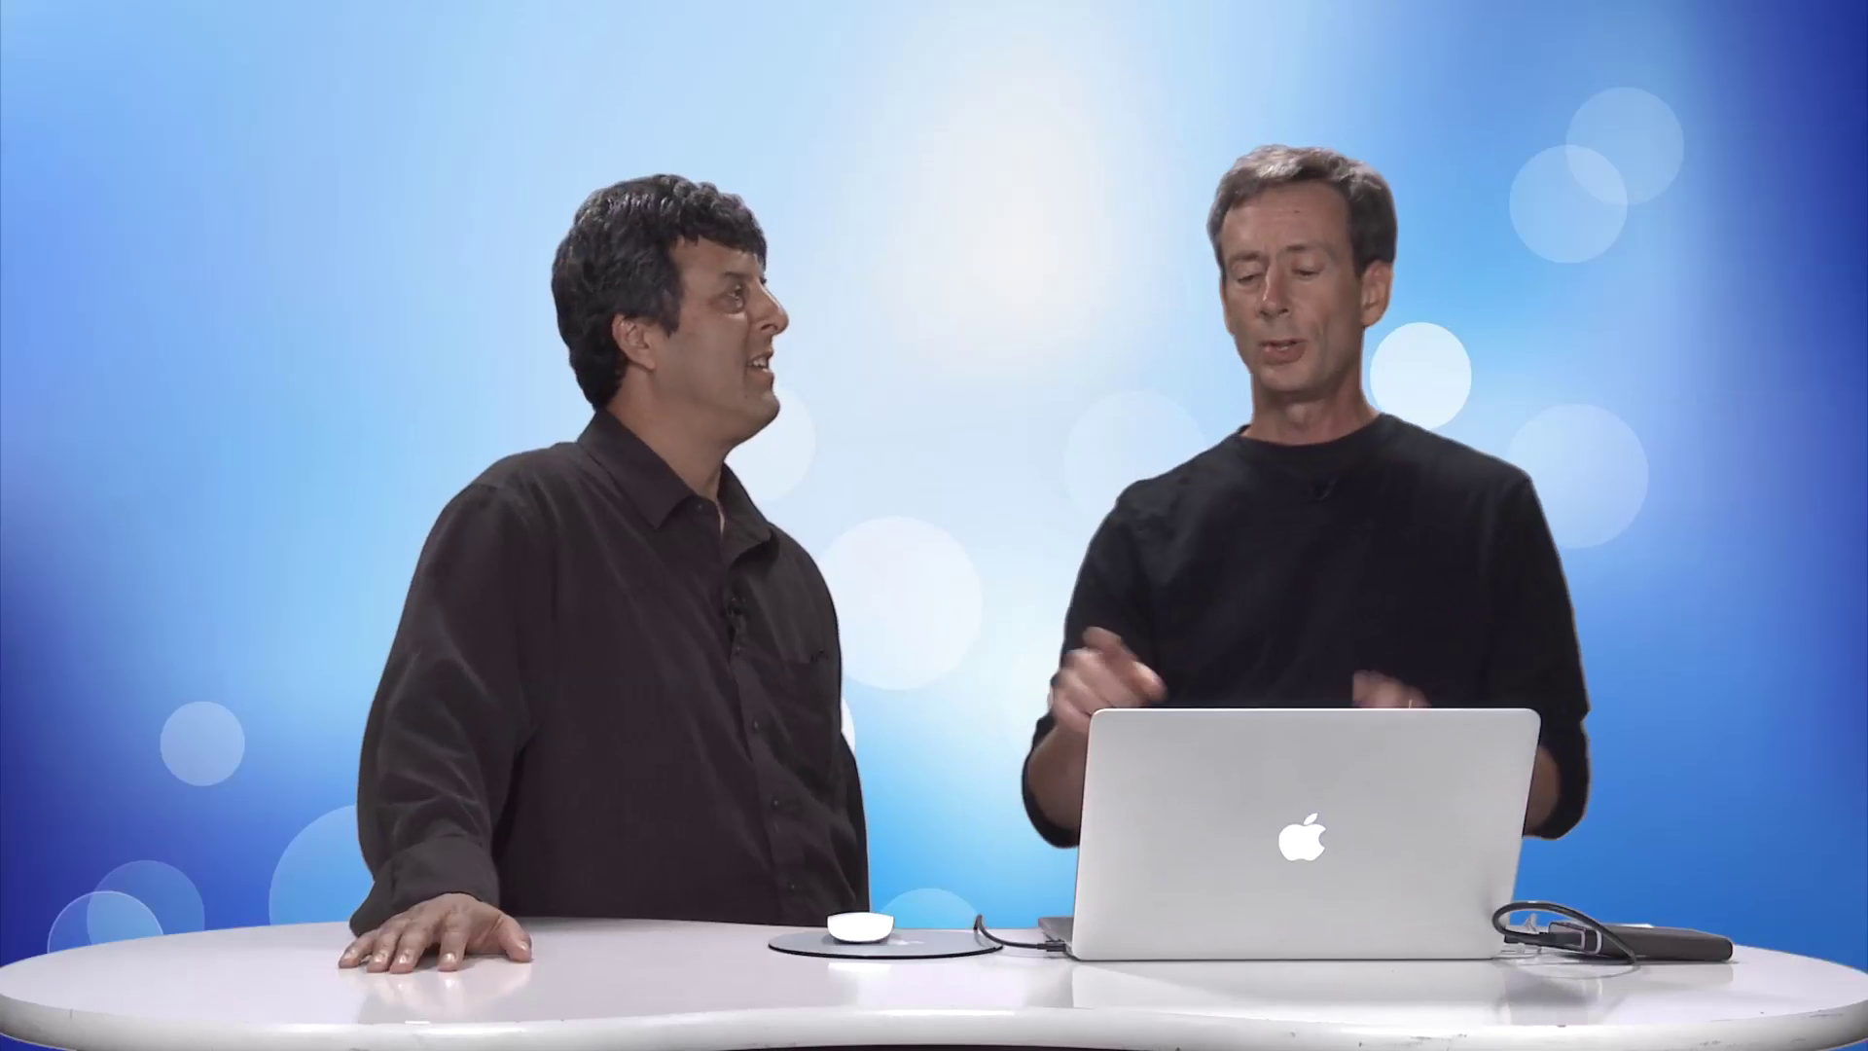